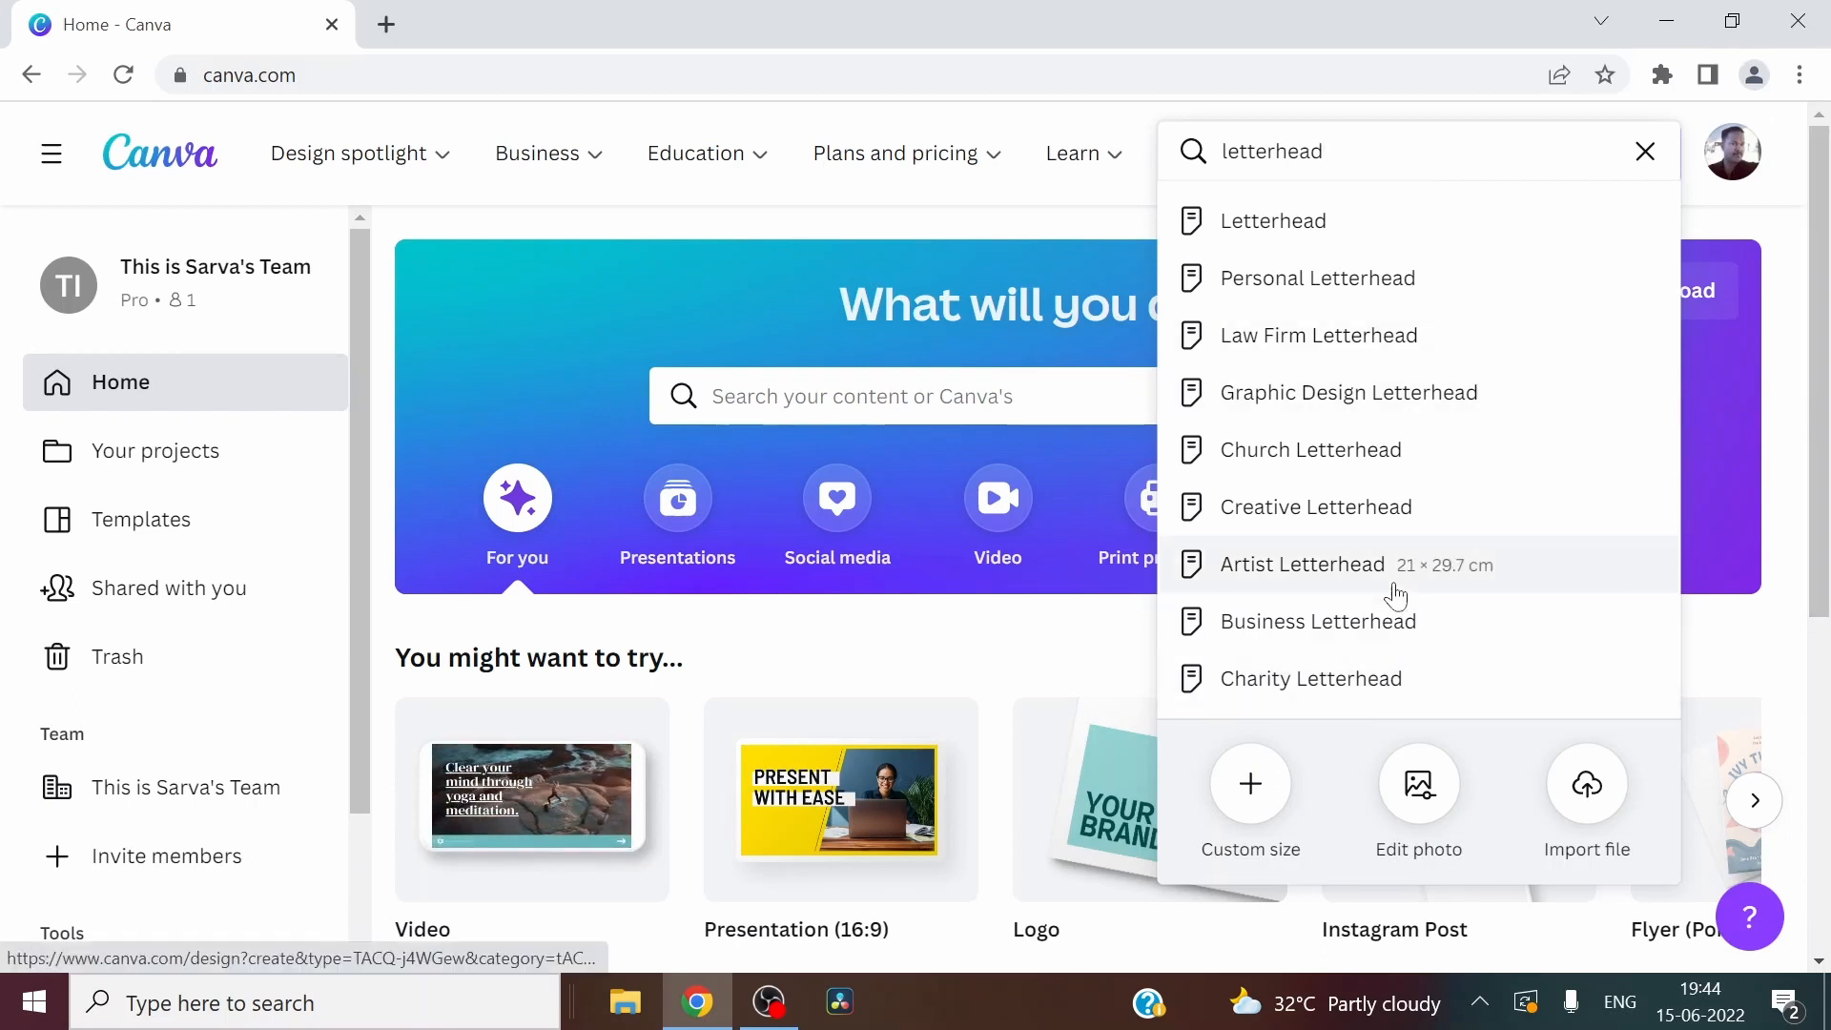
# Create a new Letterhead design and apply the recently used Warner & Spencer Law Associates template
pyautogui.click(1250, 233)
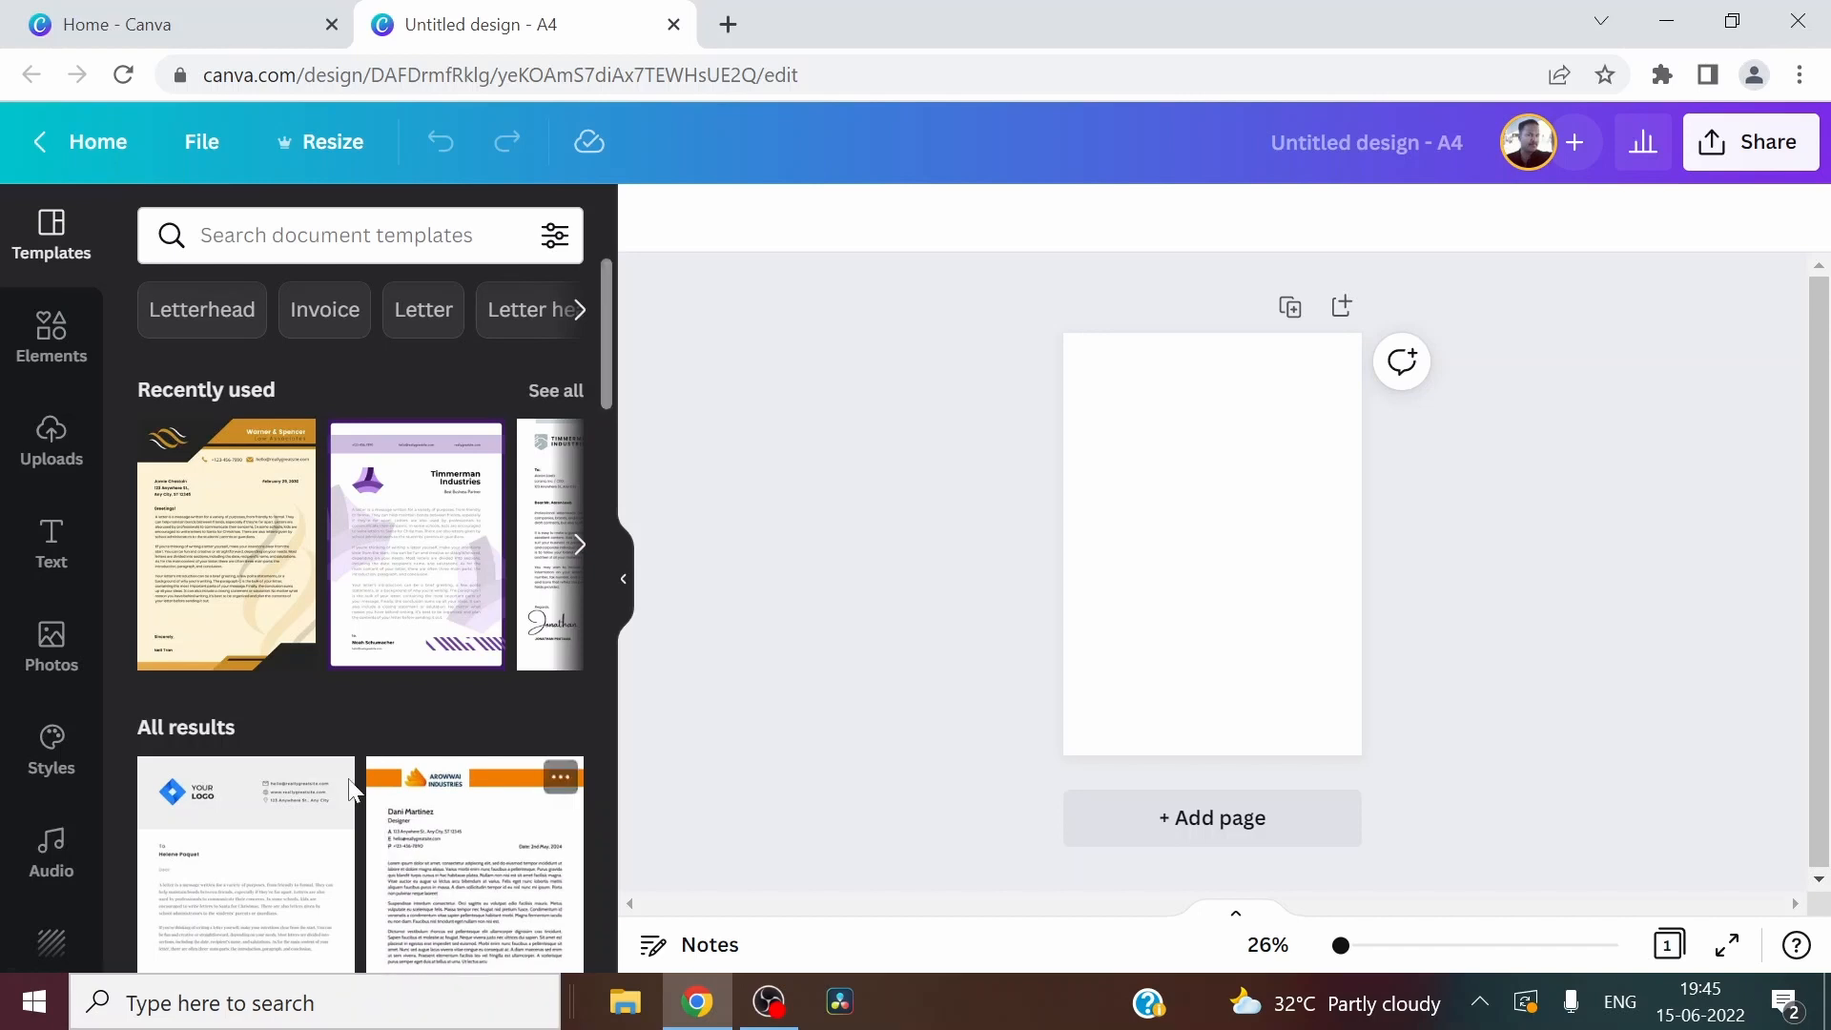
pyautogui.click(245, 570)
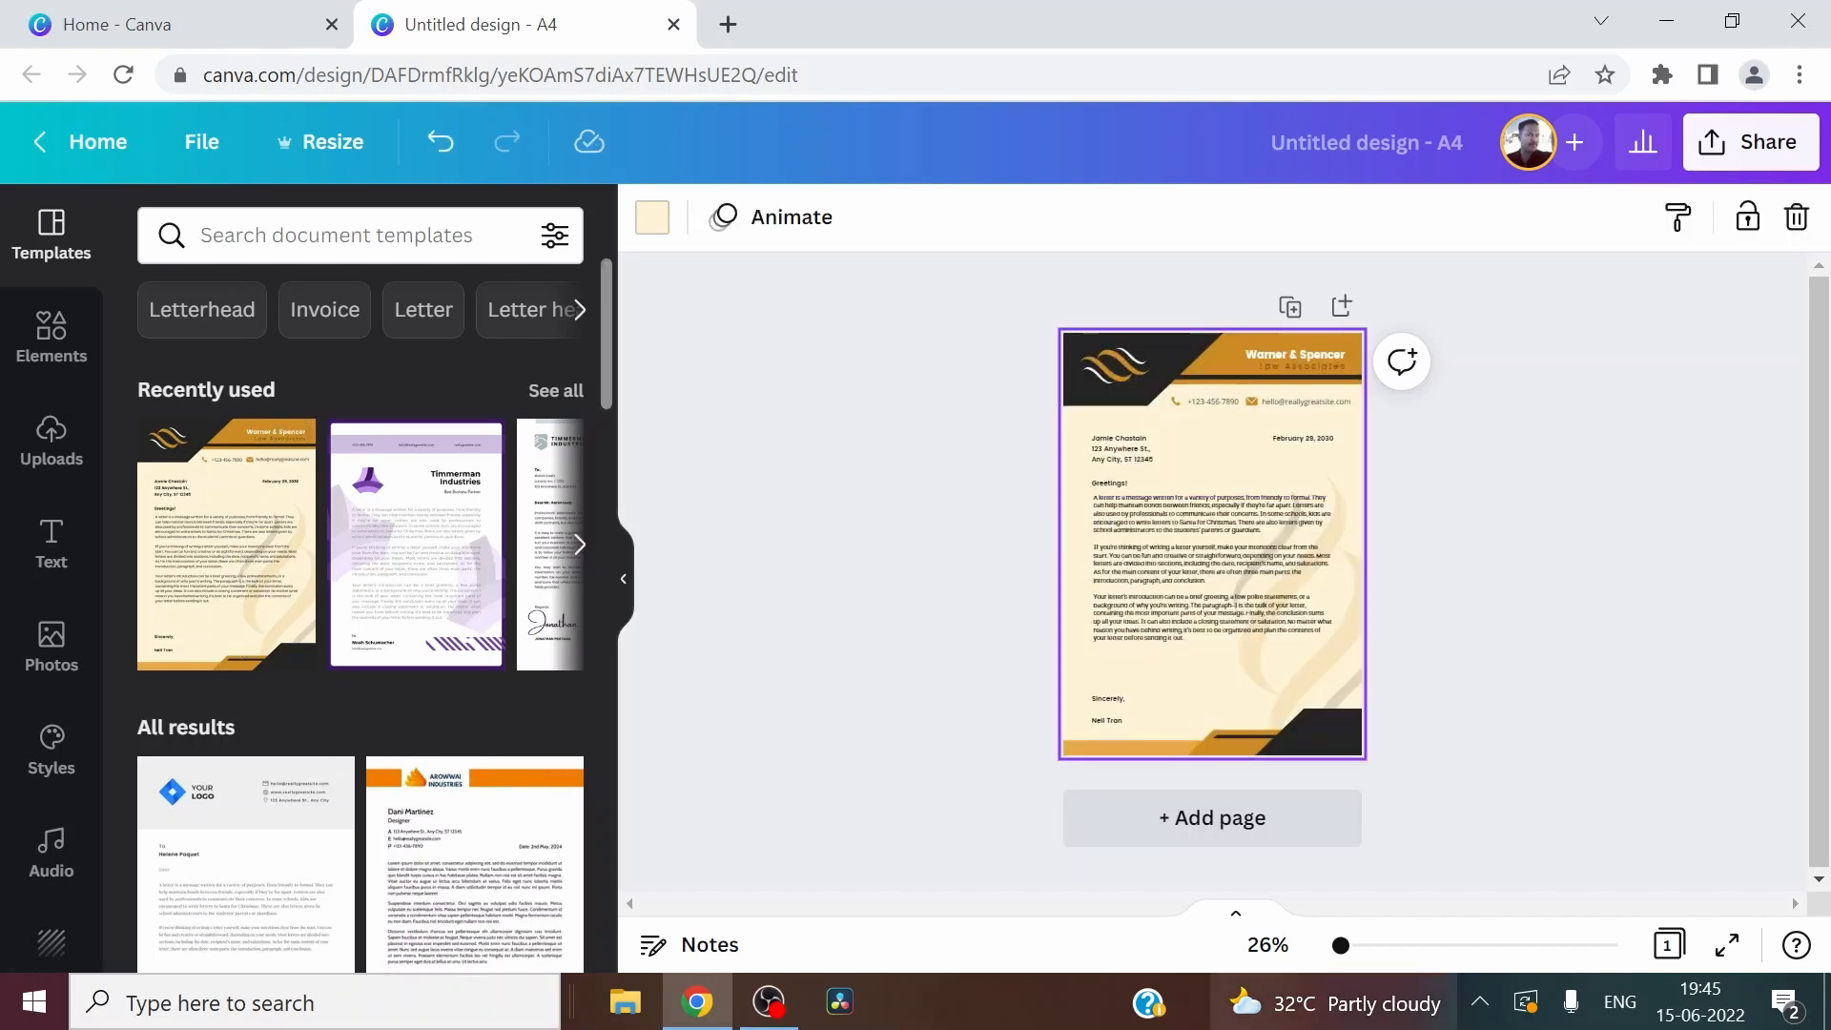
pyautogui.moveTo(1340, 947); pyautogui.dragTo(1352, 947)
pyautogui.scroll(2, 1370, 815)
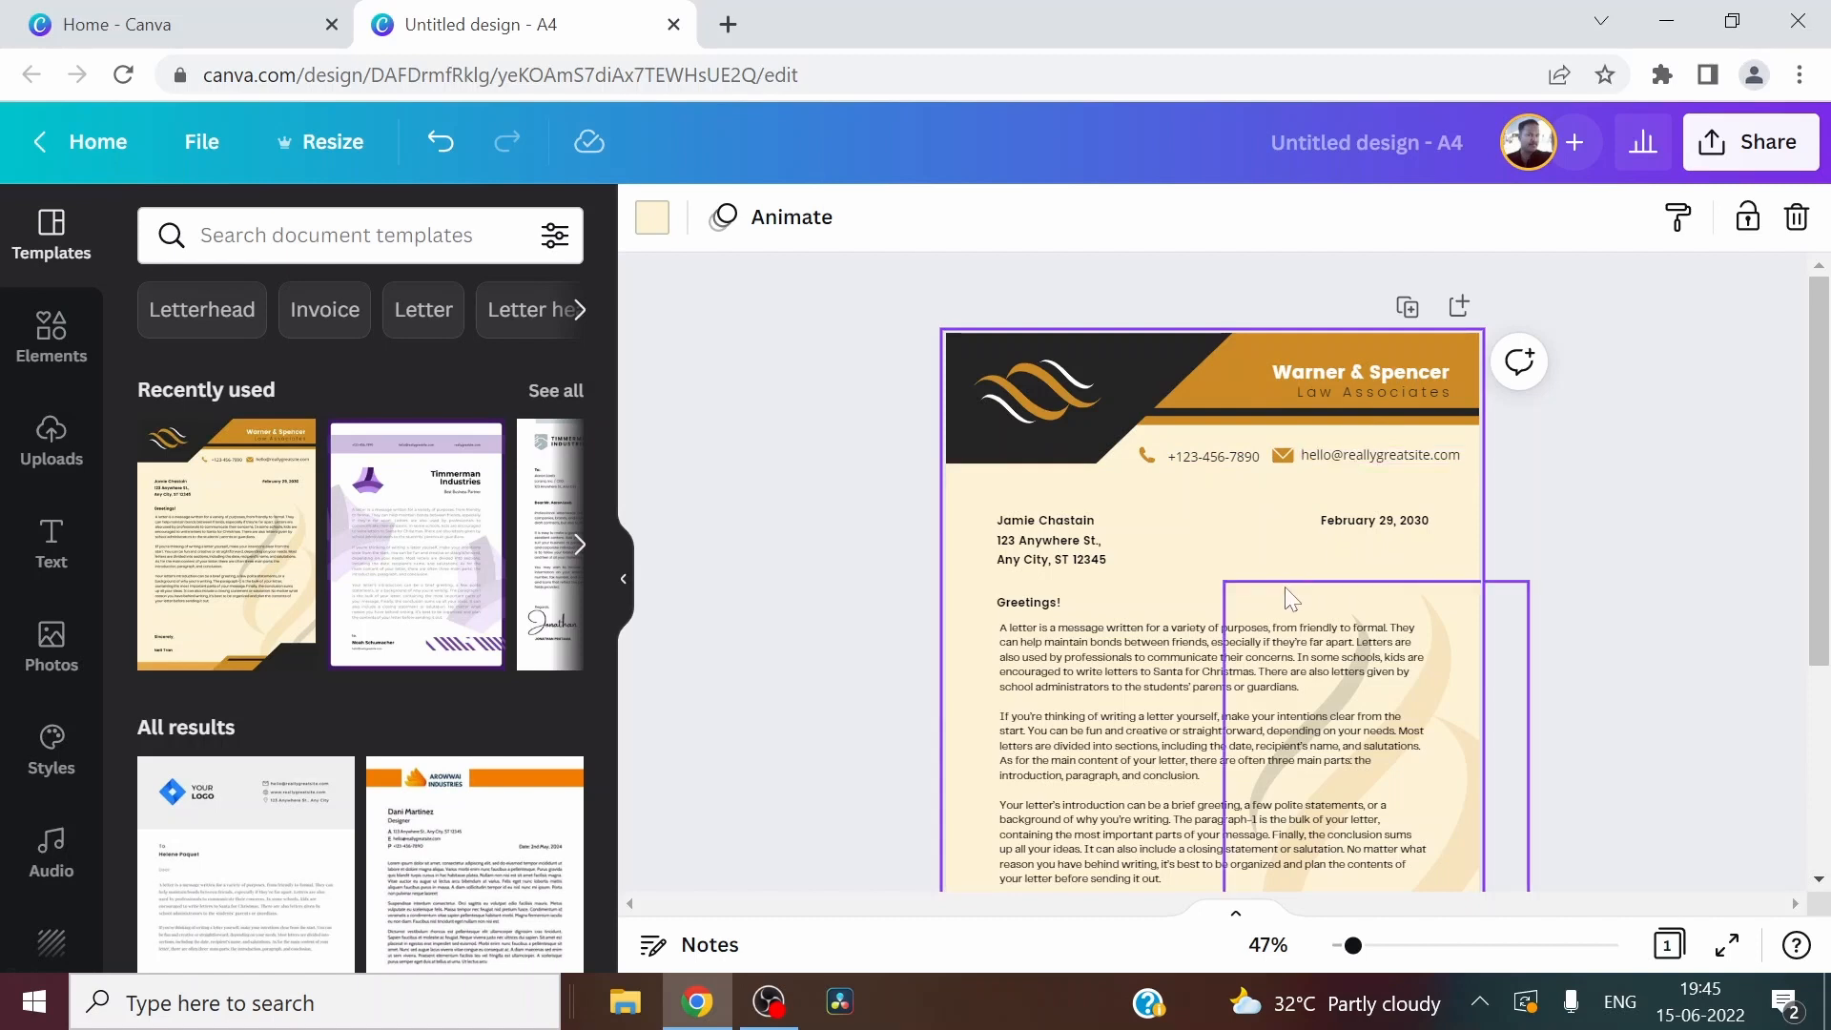
# Examine the Warner & Spencer letterhead from its header through the letter body to the footer
pyautogui.scroll(-3, 1318, 441)
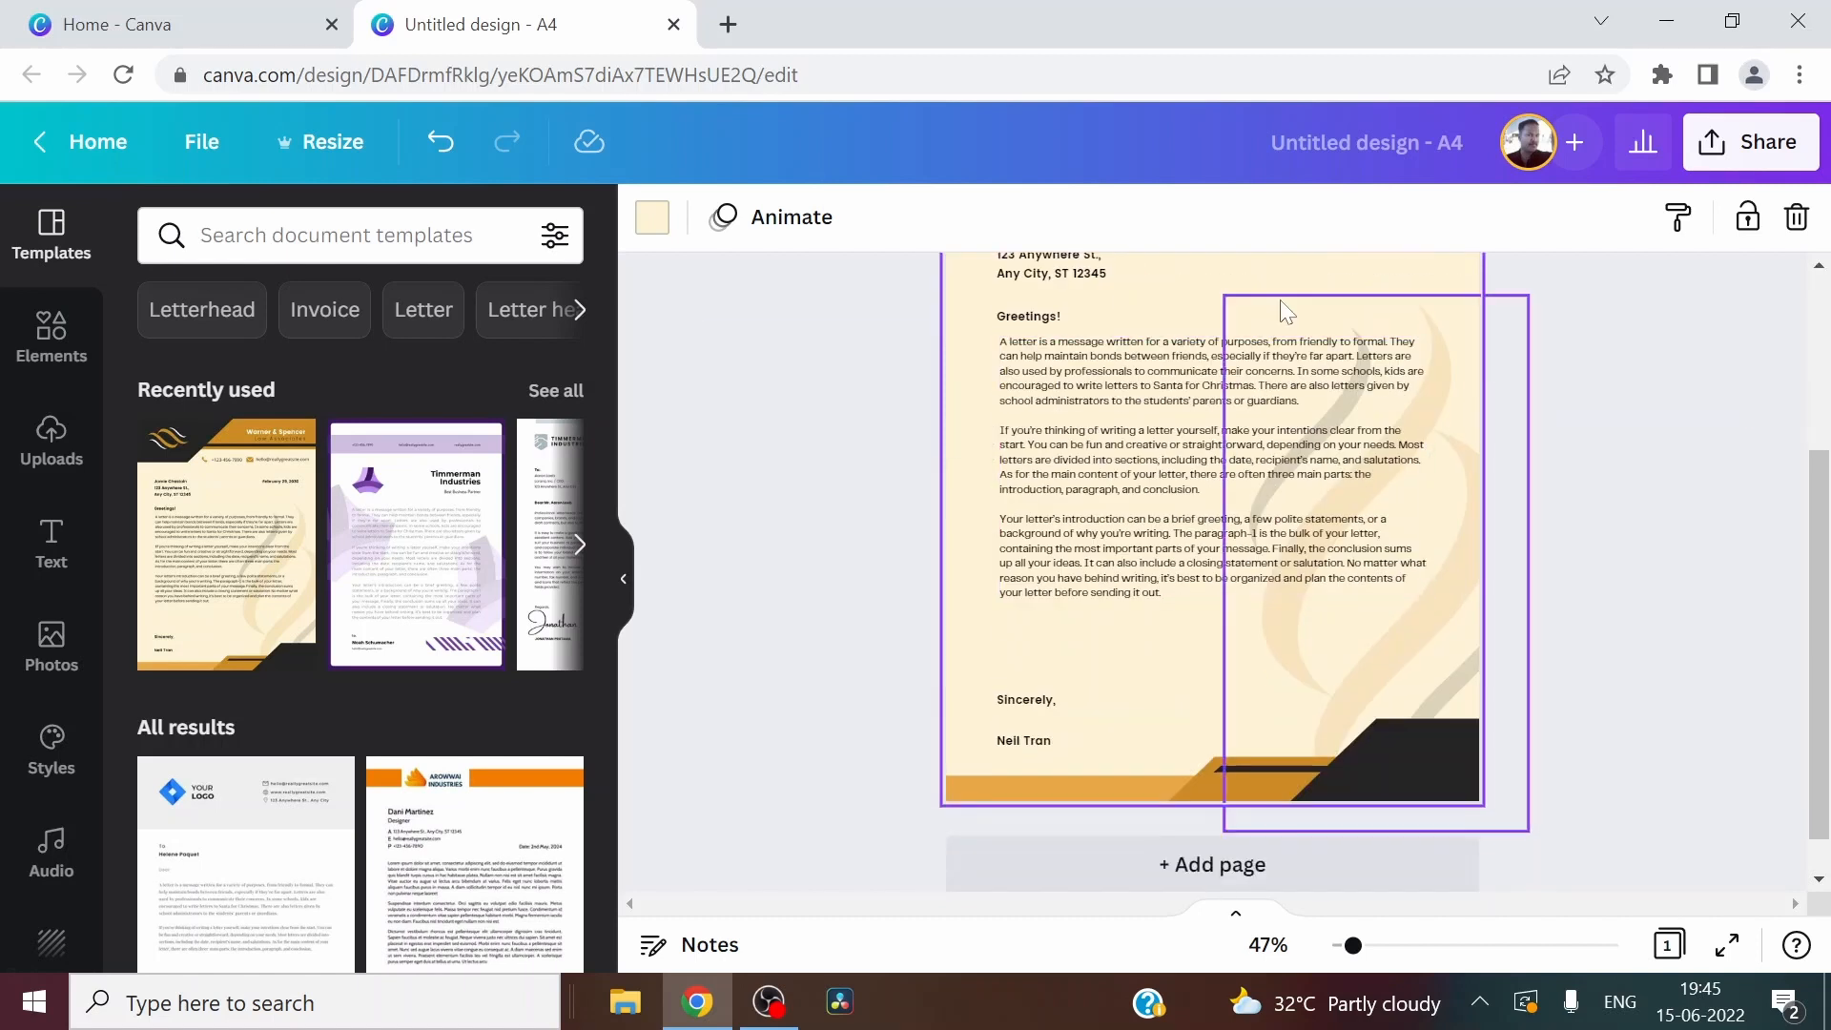
pyautogui.scroll(3, 1372, 552)
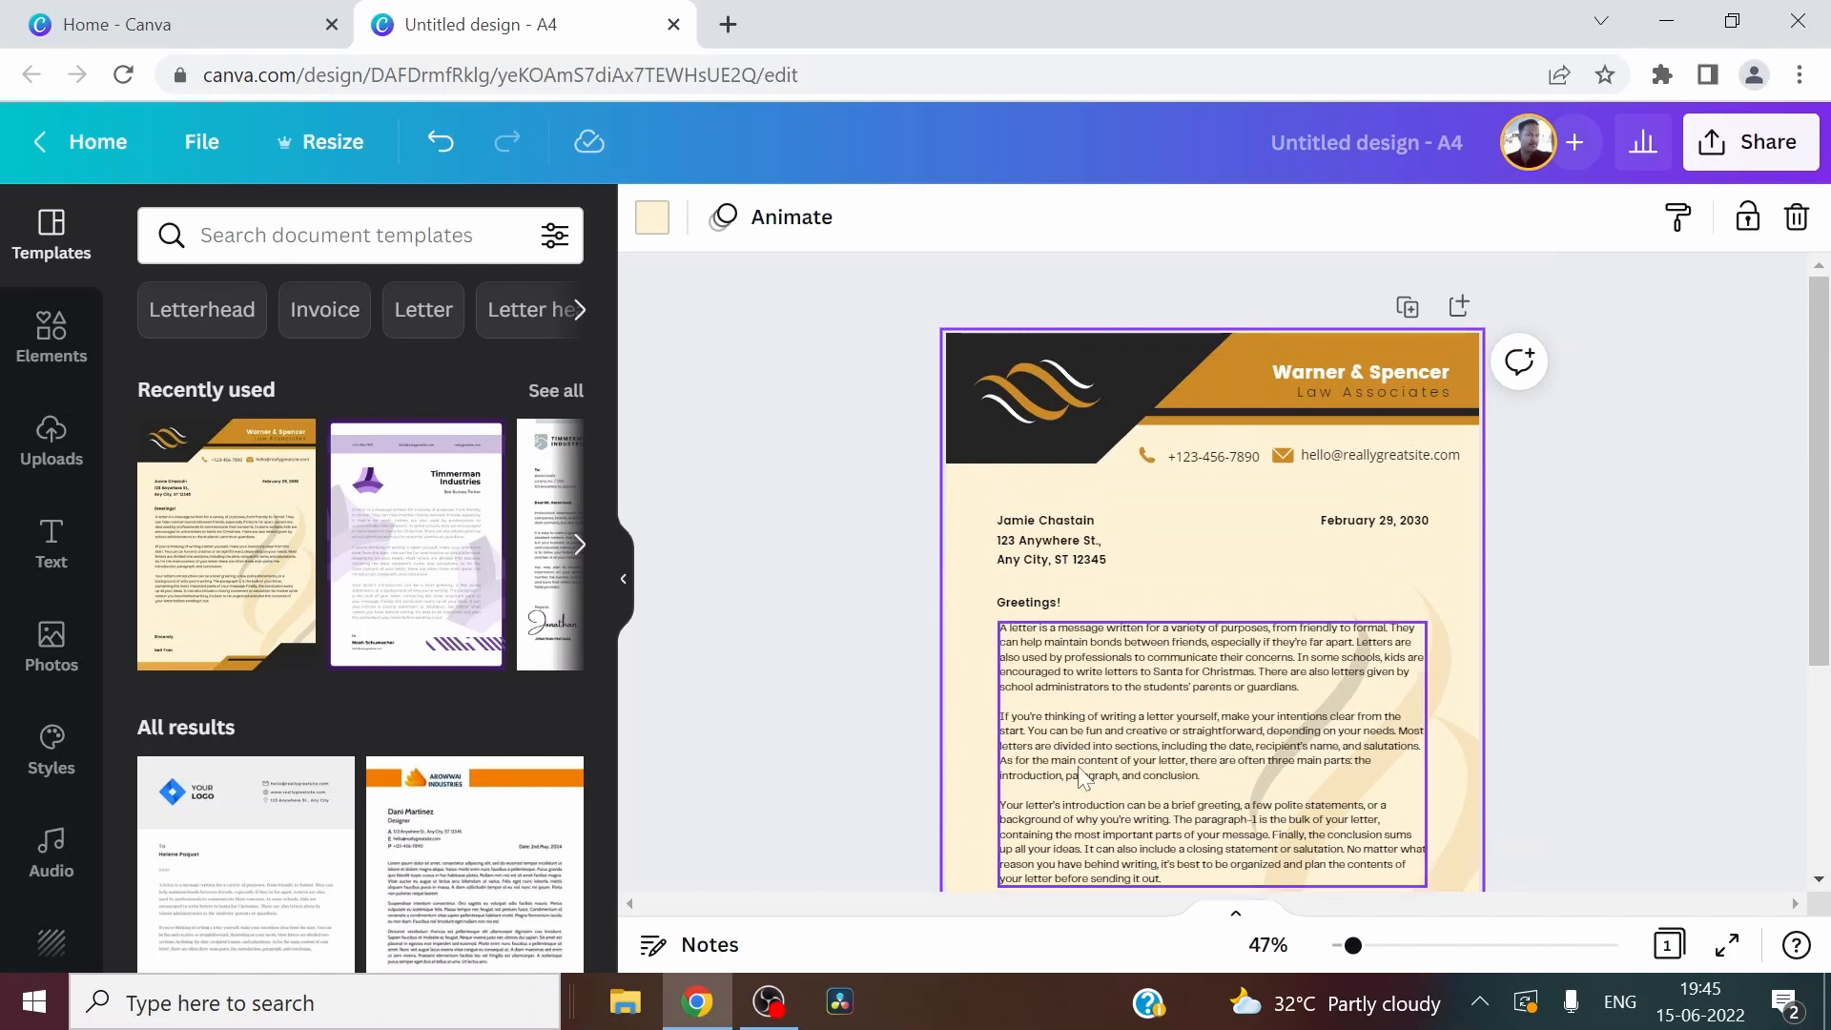
pyautogui.scroll(-3, 1080, 769)
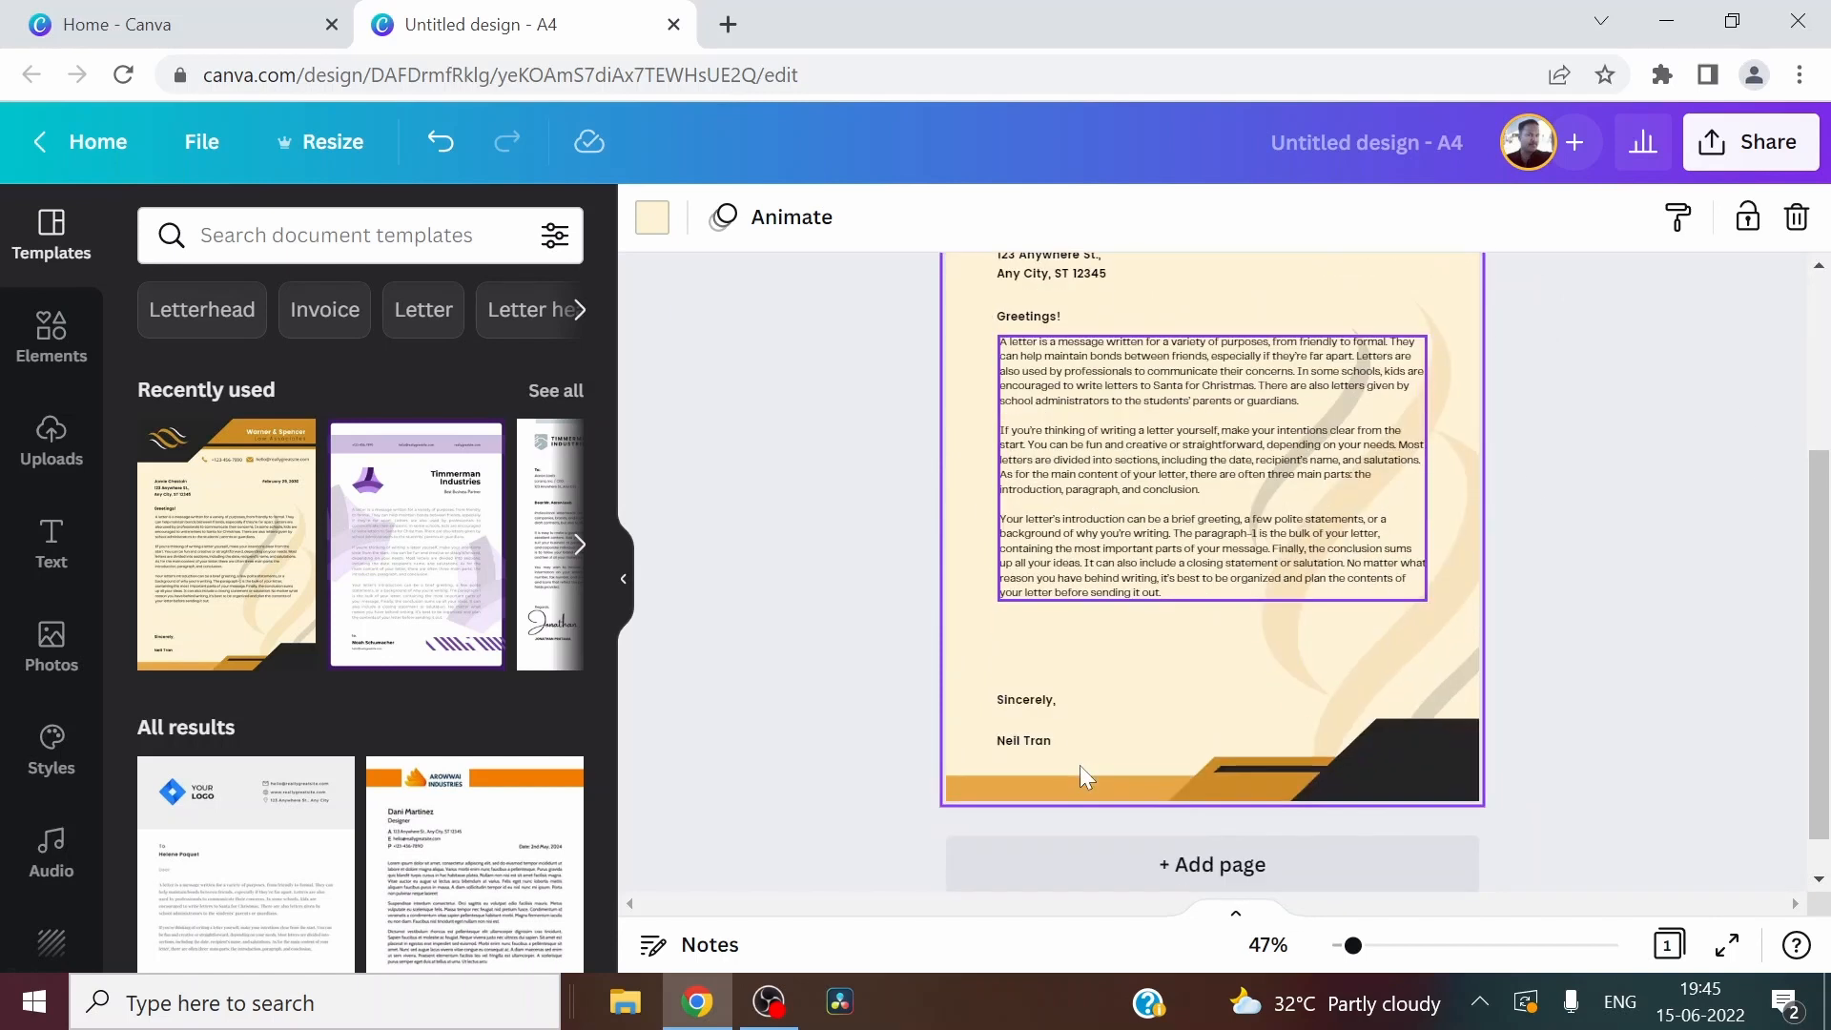
pyautogui.scroll(2, 1713, 574)
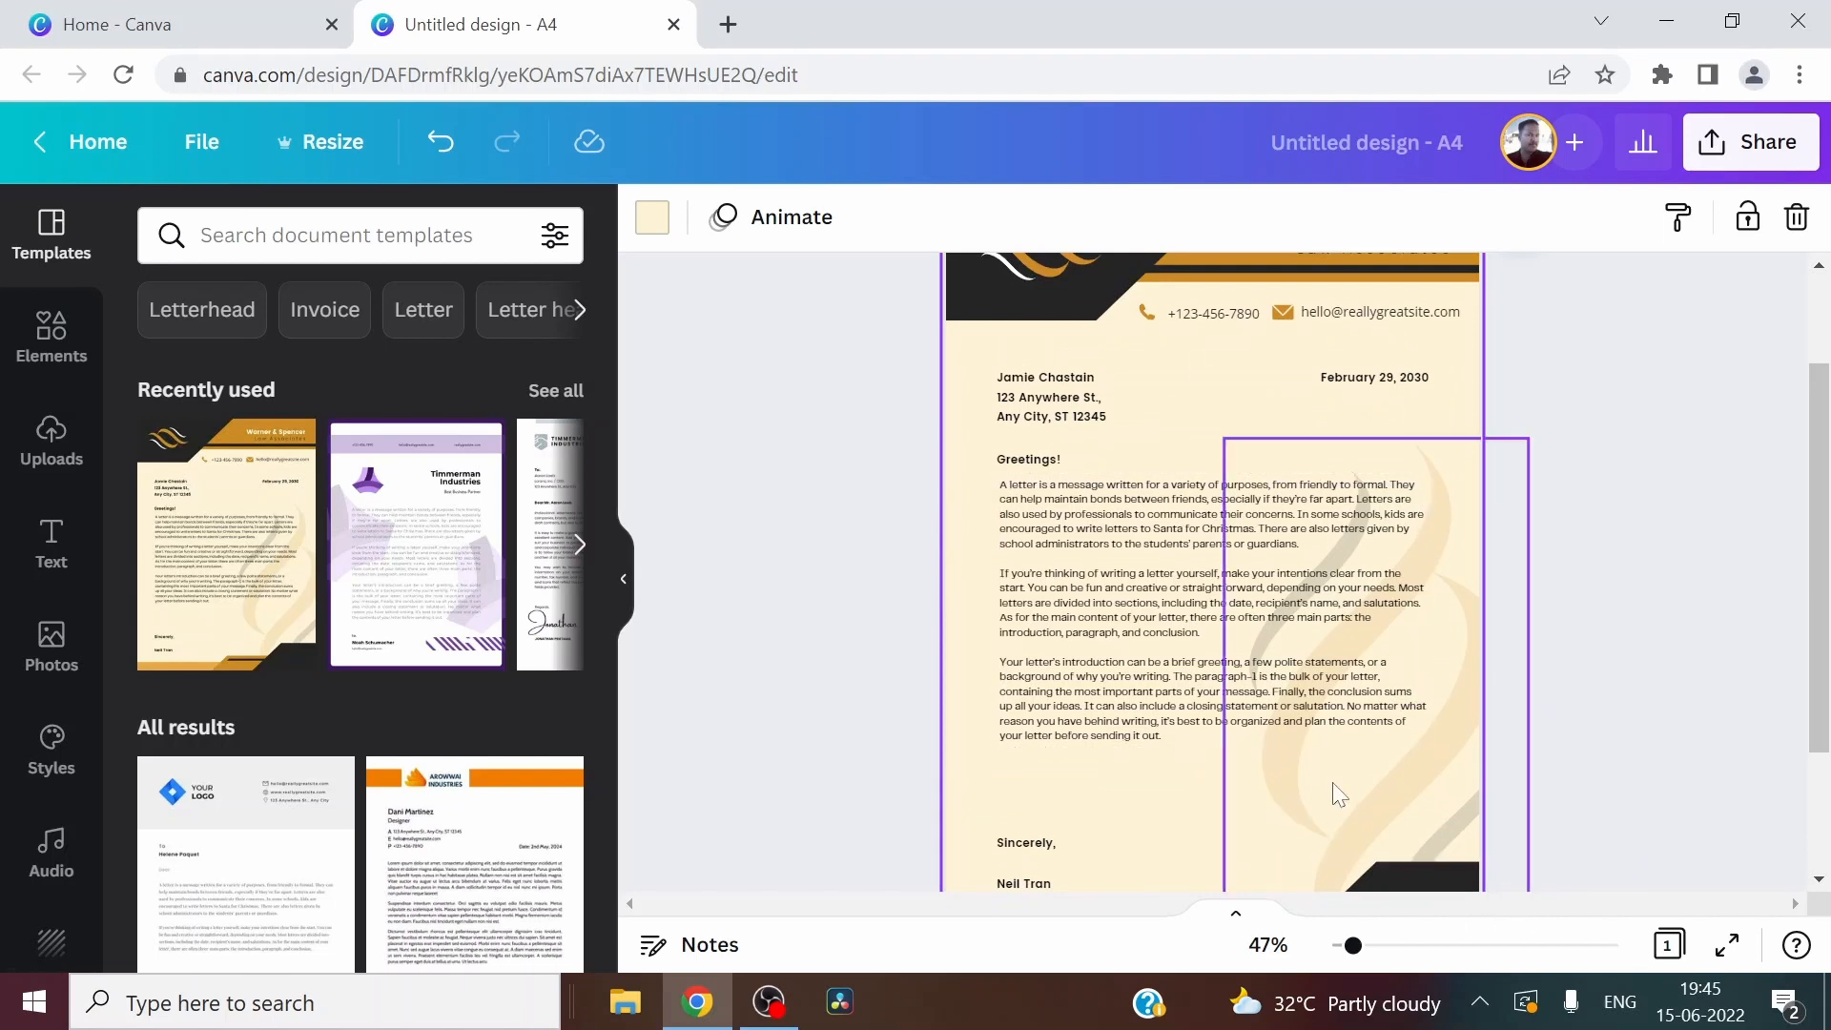
pyautogui.scroll(2, 1331, 782)
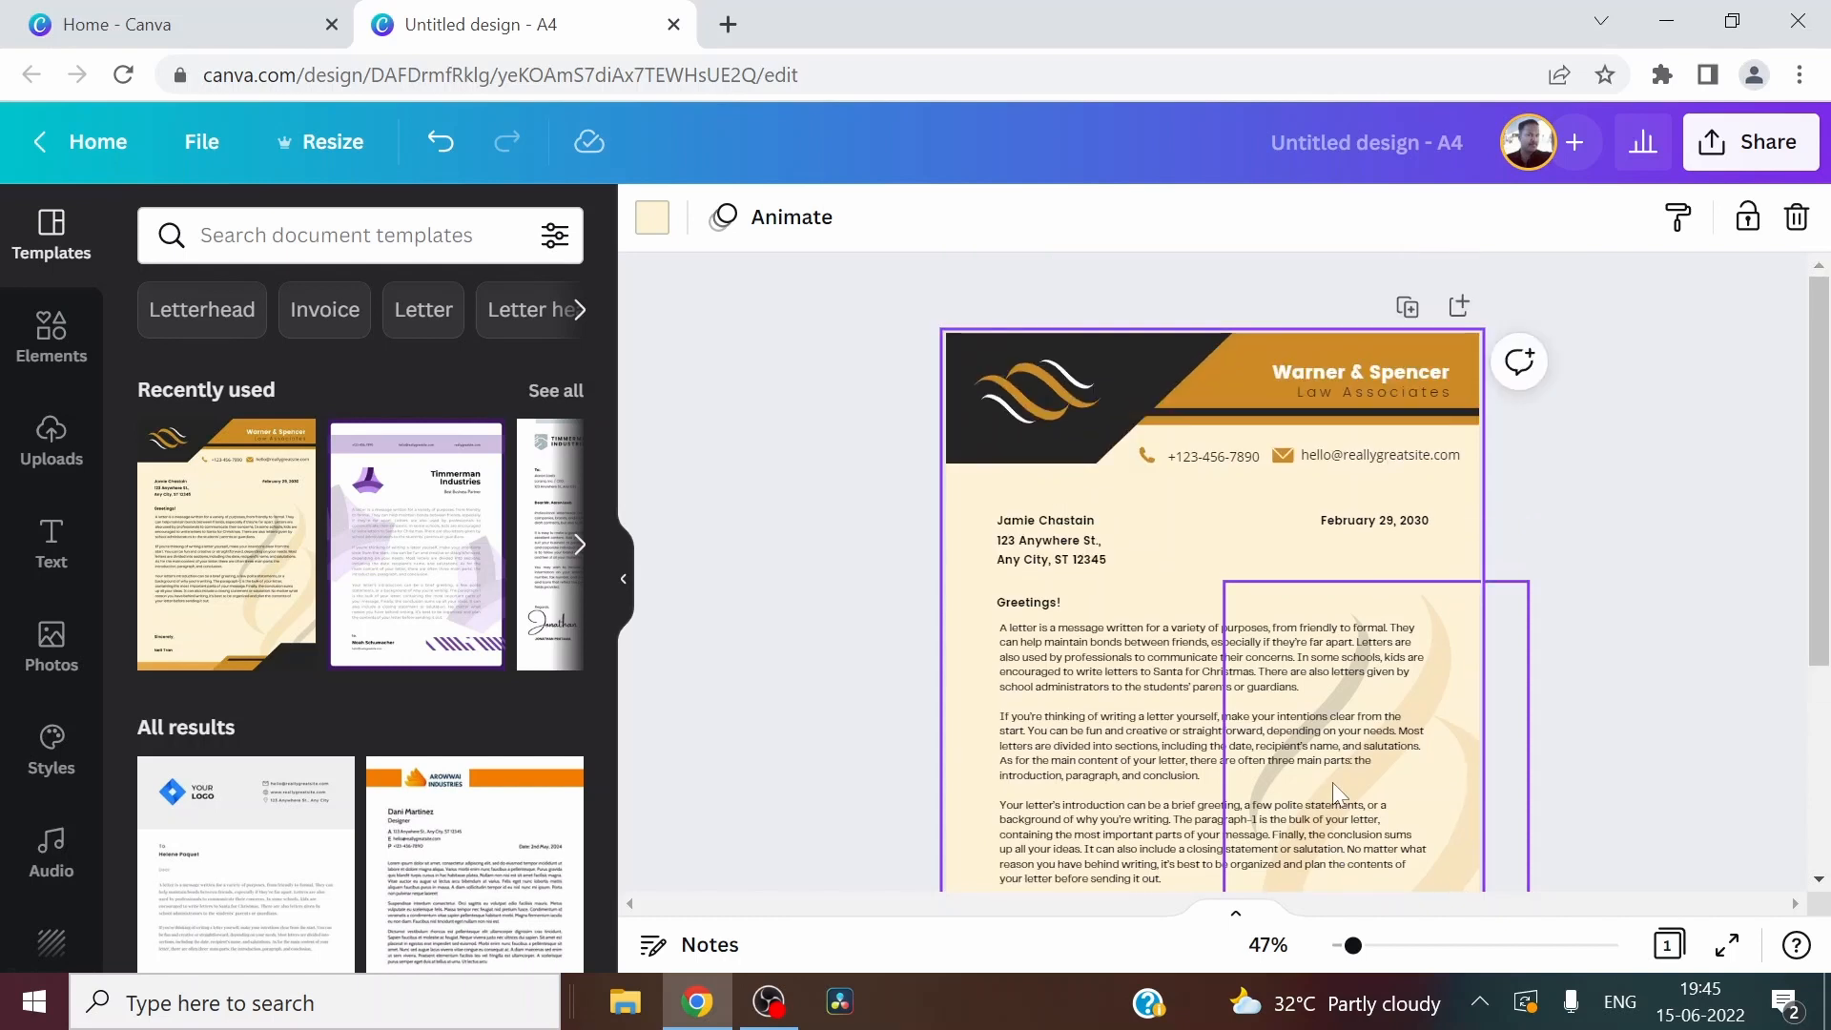
pyautogui.scroll(-2, 1522, 536)
pyautogui.scroll(2, 1522, 536)
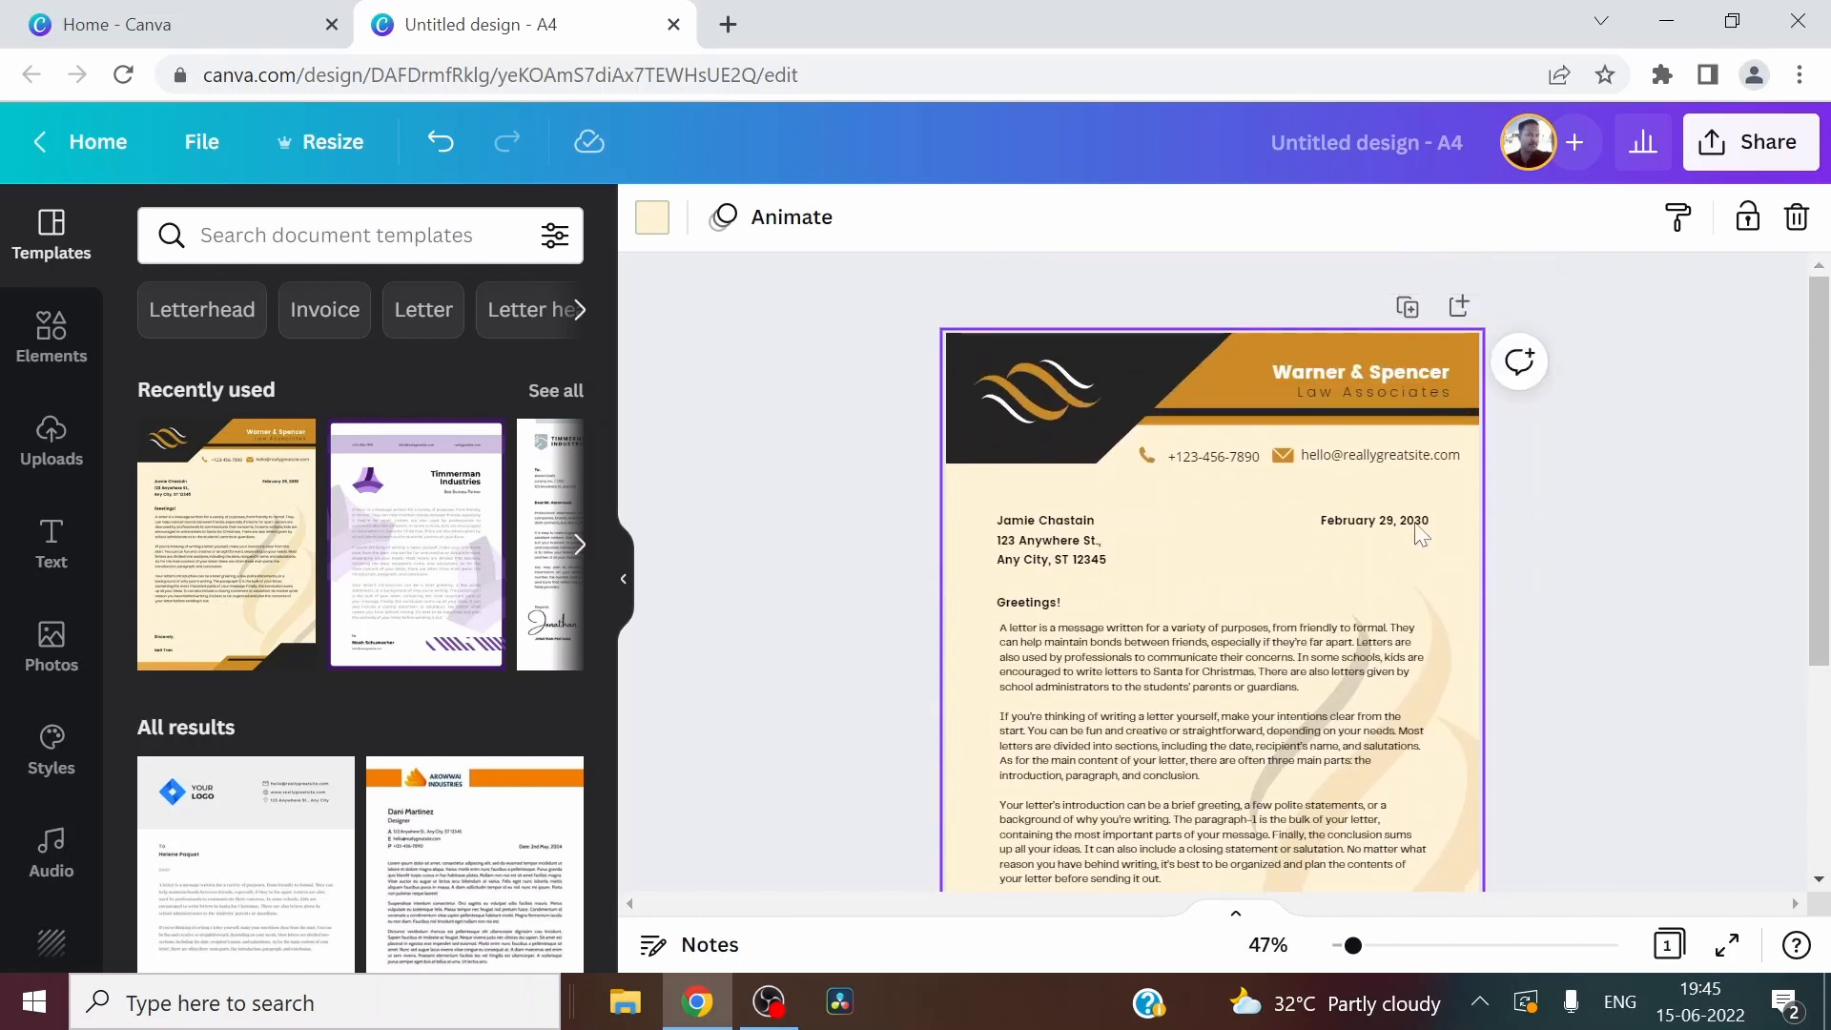
# Try the letterhead template with the blue diamond logo and curved blue footer, and check its layout
pyautogui.scroll(-3, 408, 641)
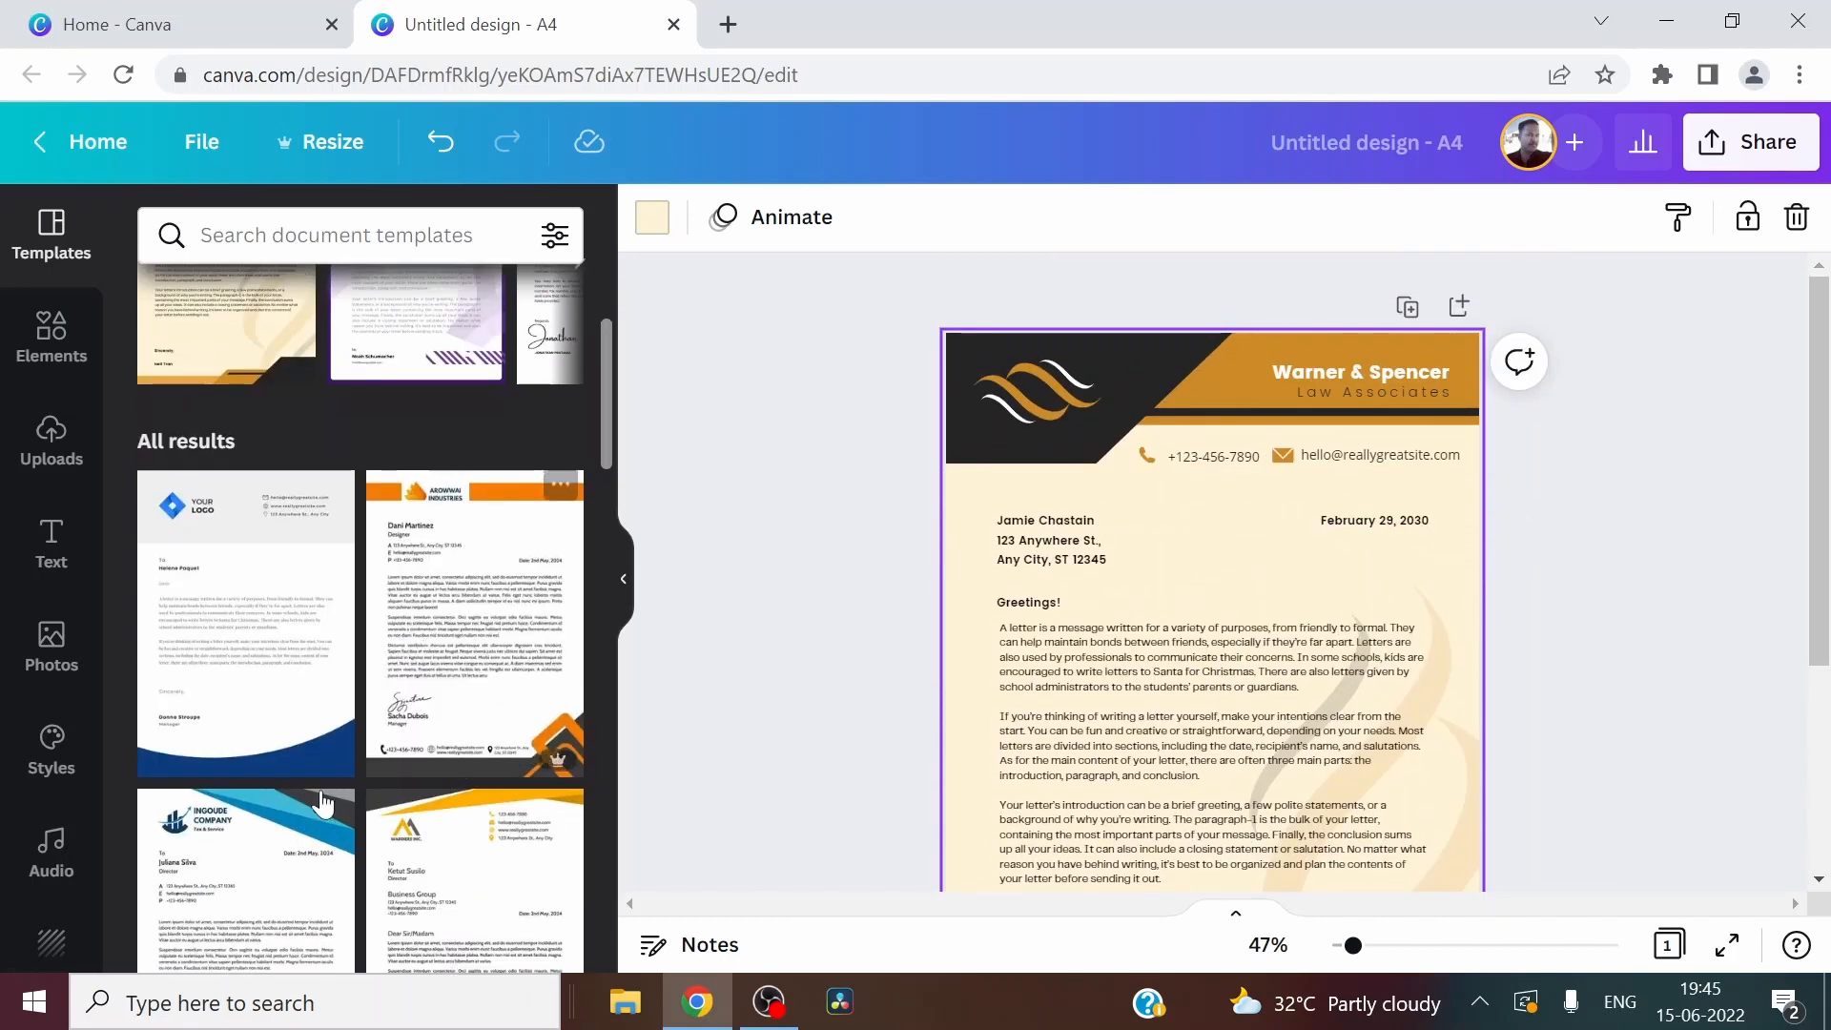
pyautogui.click(268, 664)
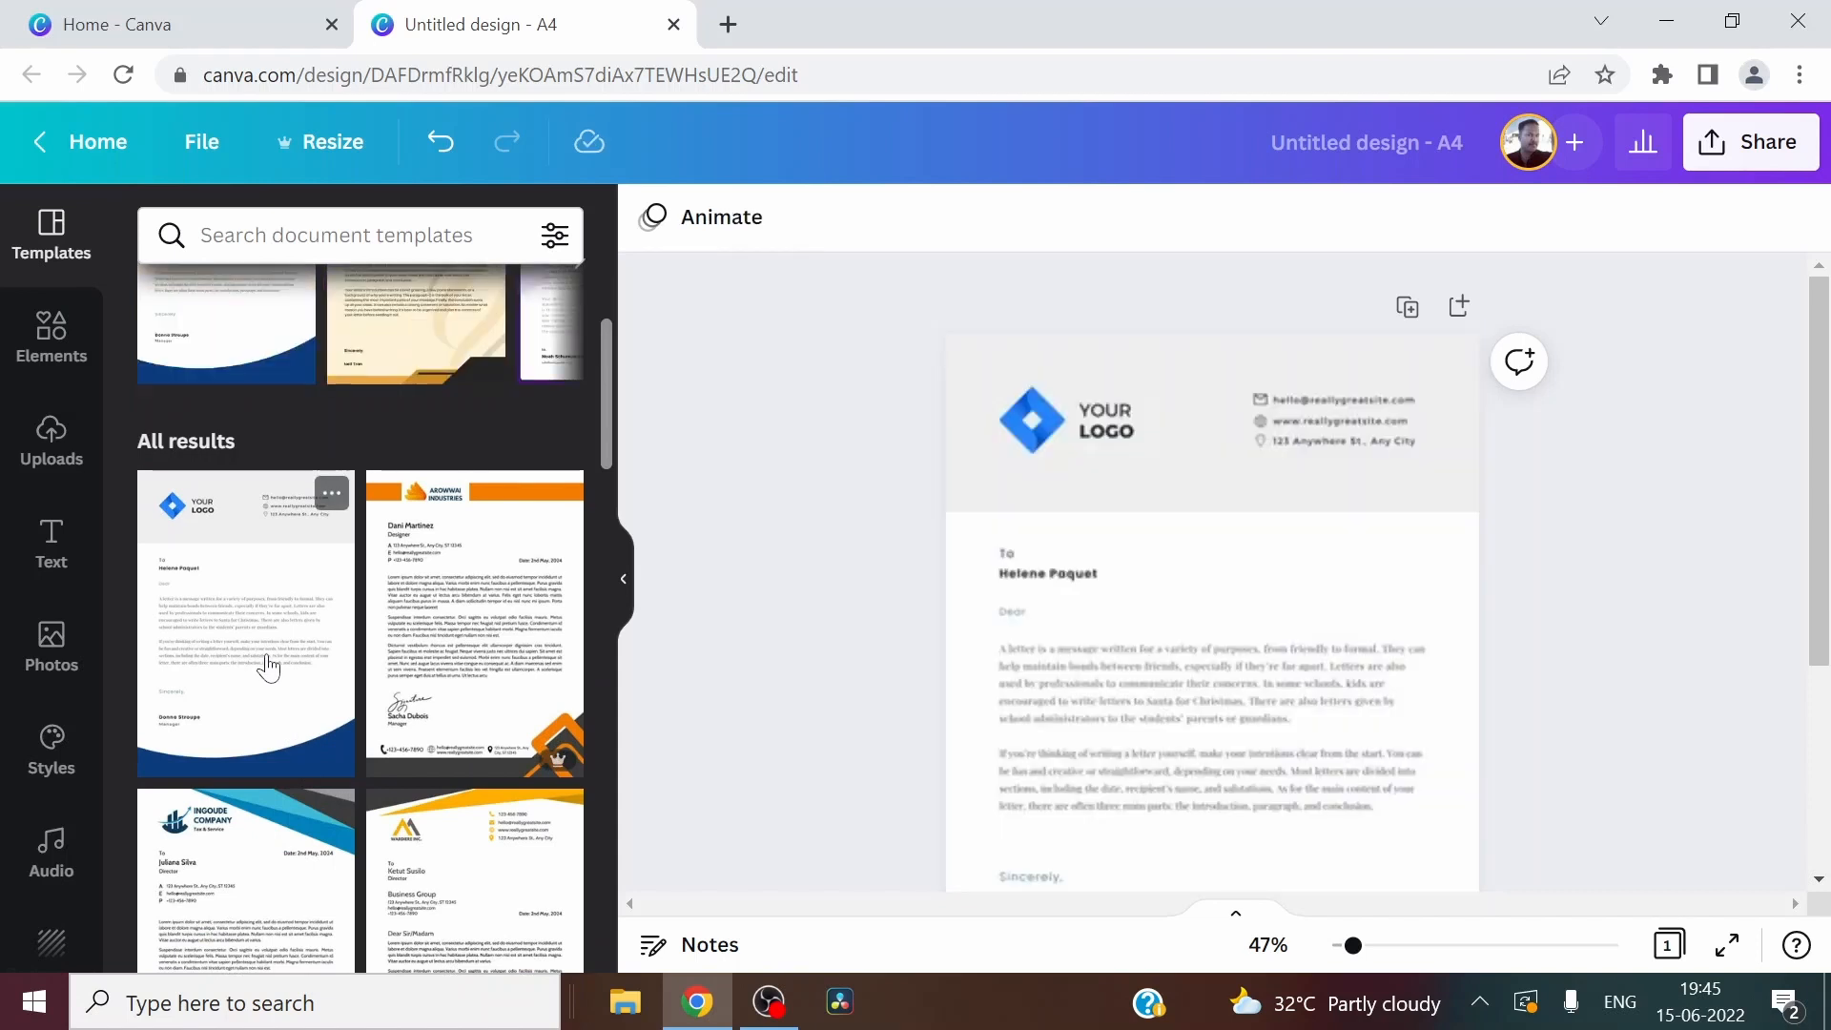
pyautogui.click(964, 572)
pyautogui.scroll(-2, 1676, 643)
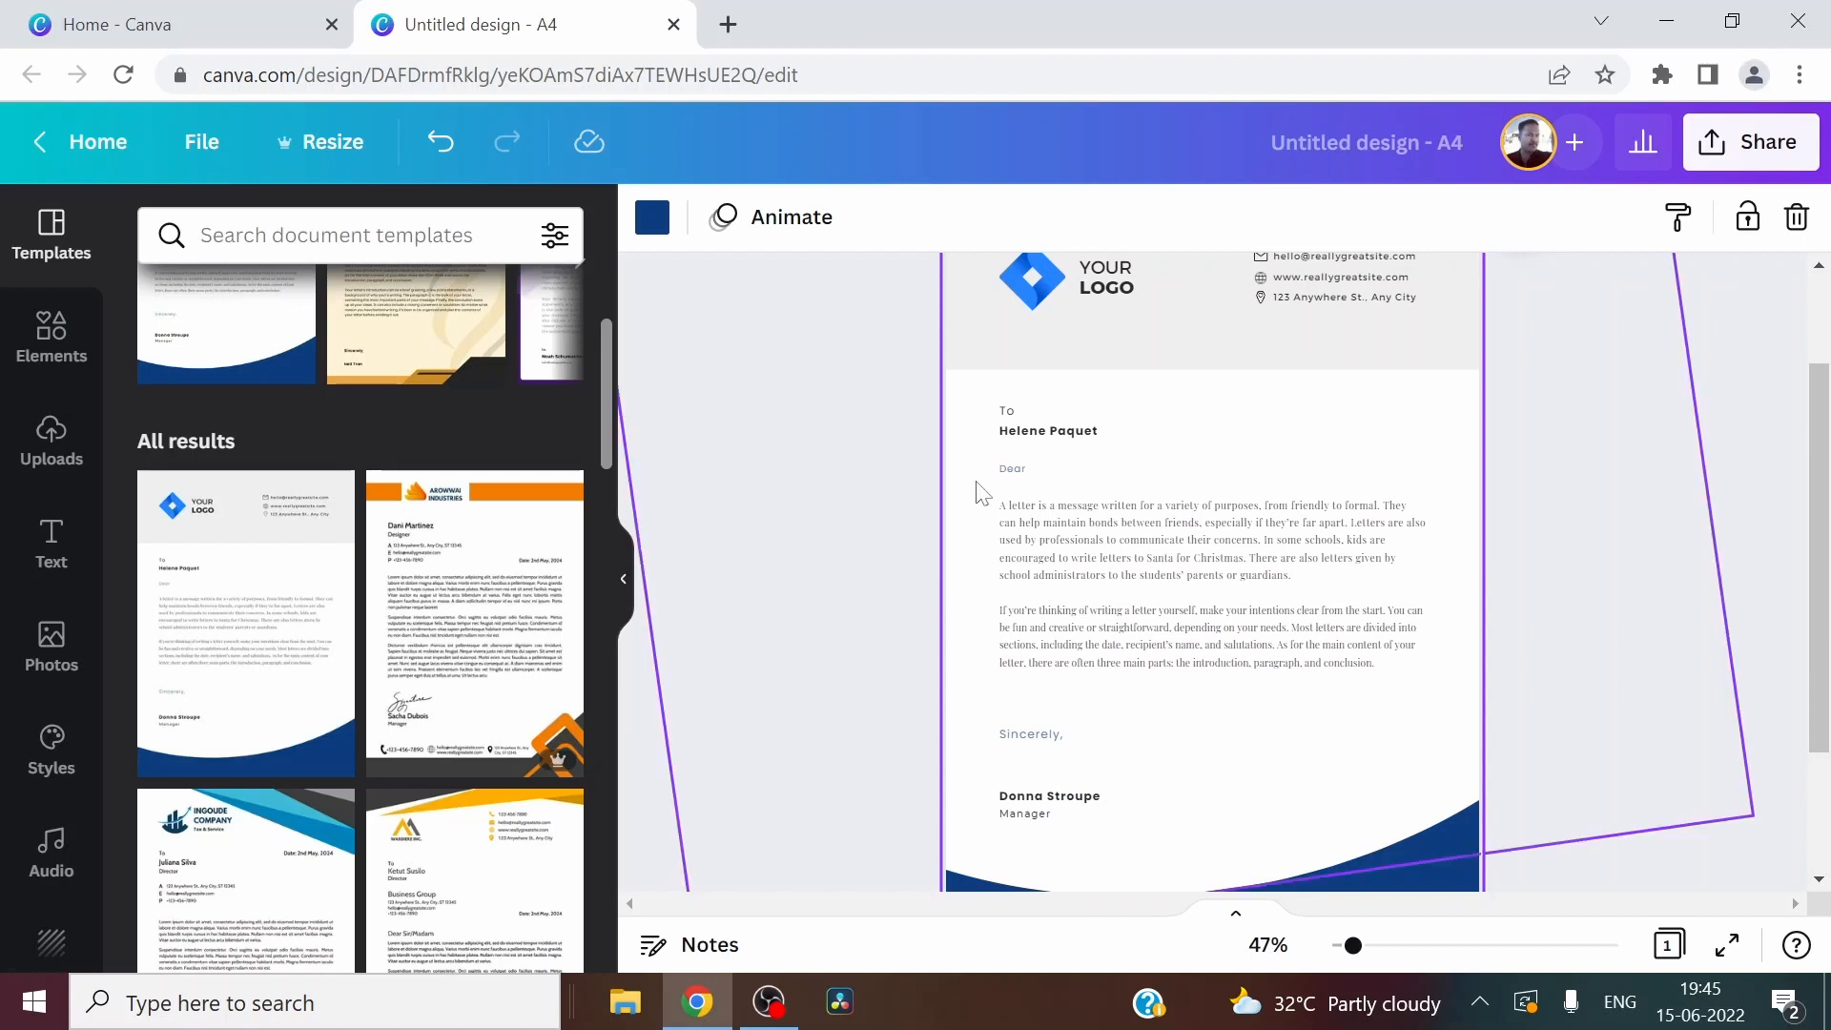
pyautogui.scroll(-2, 1408, 505)
pyautogui.scroll(-1, 466, 725)
# Switch the page back to the Warner & Spencer letterhead template
pyautogui.scroll(-5, 467, 727)
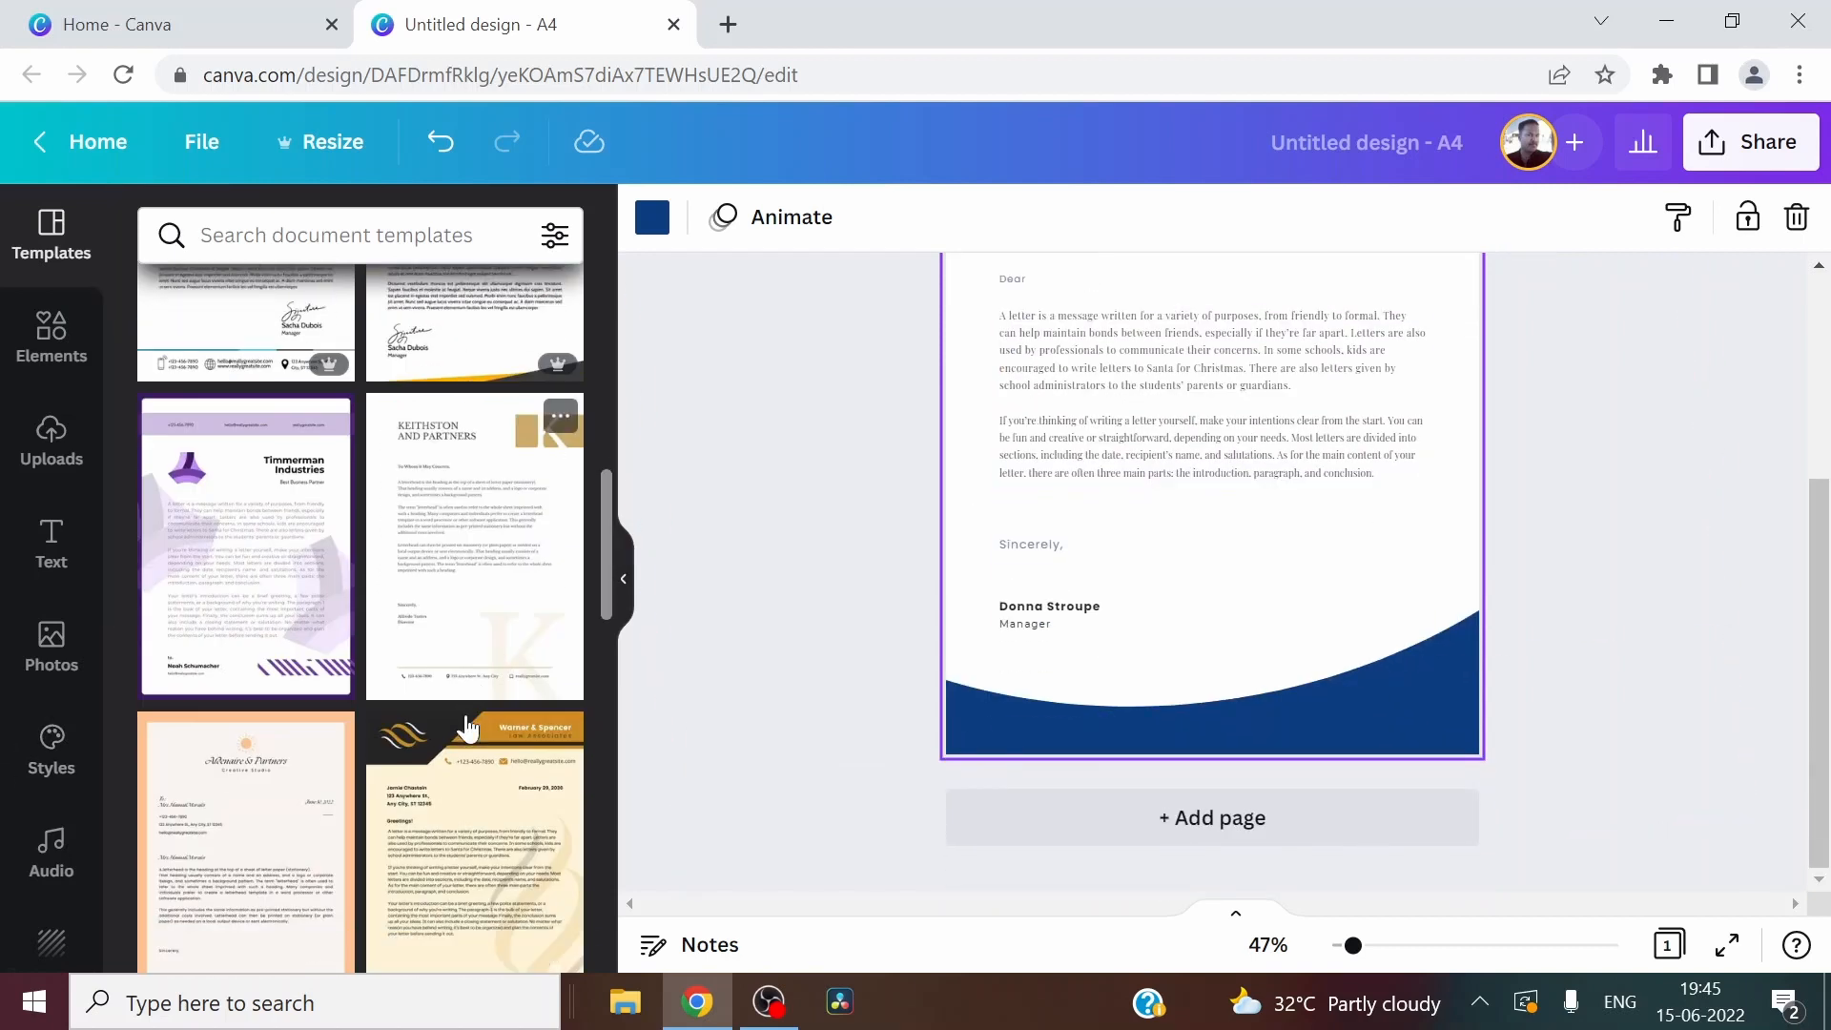
pyautogui.click(512, 598)
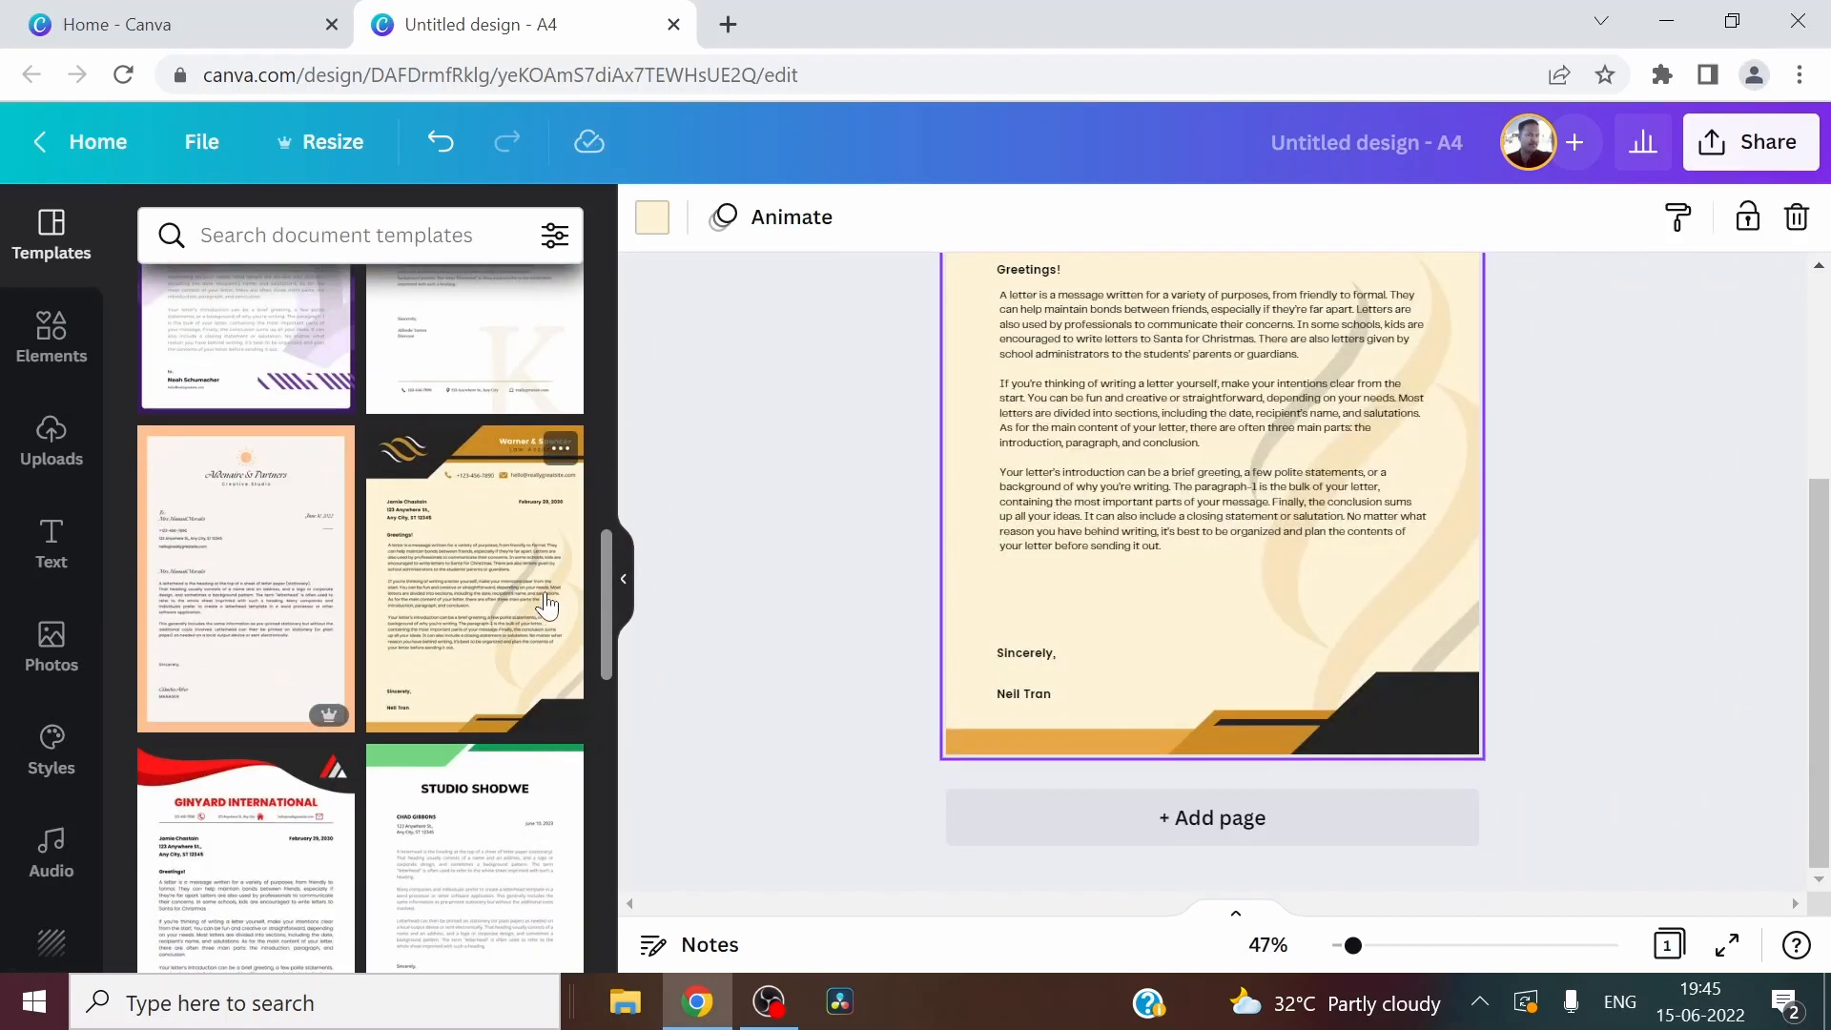
pyautogui.scroll(3, 534, 603)
# Try the green Rimberio Co letterhead template and review its header, body and footer
pyautogui.scroll(-5, 505, 844)
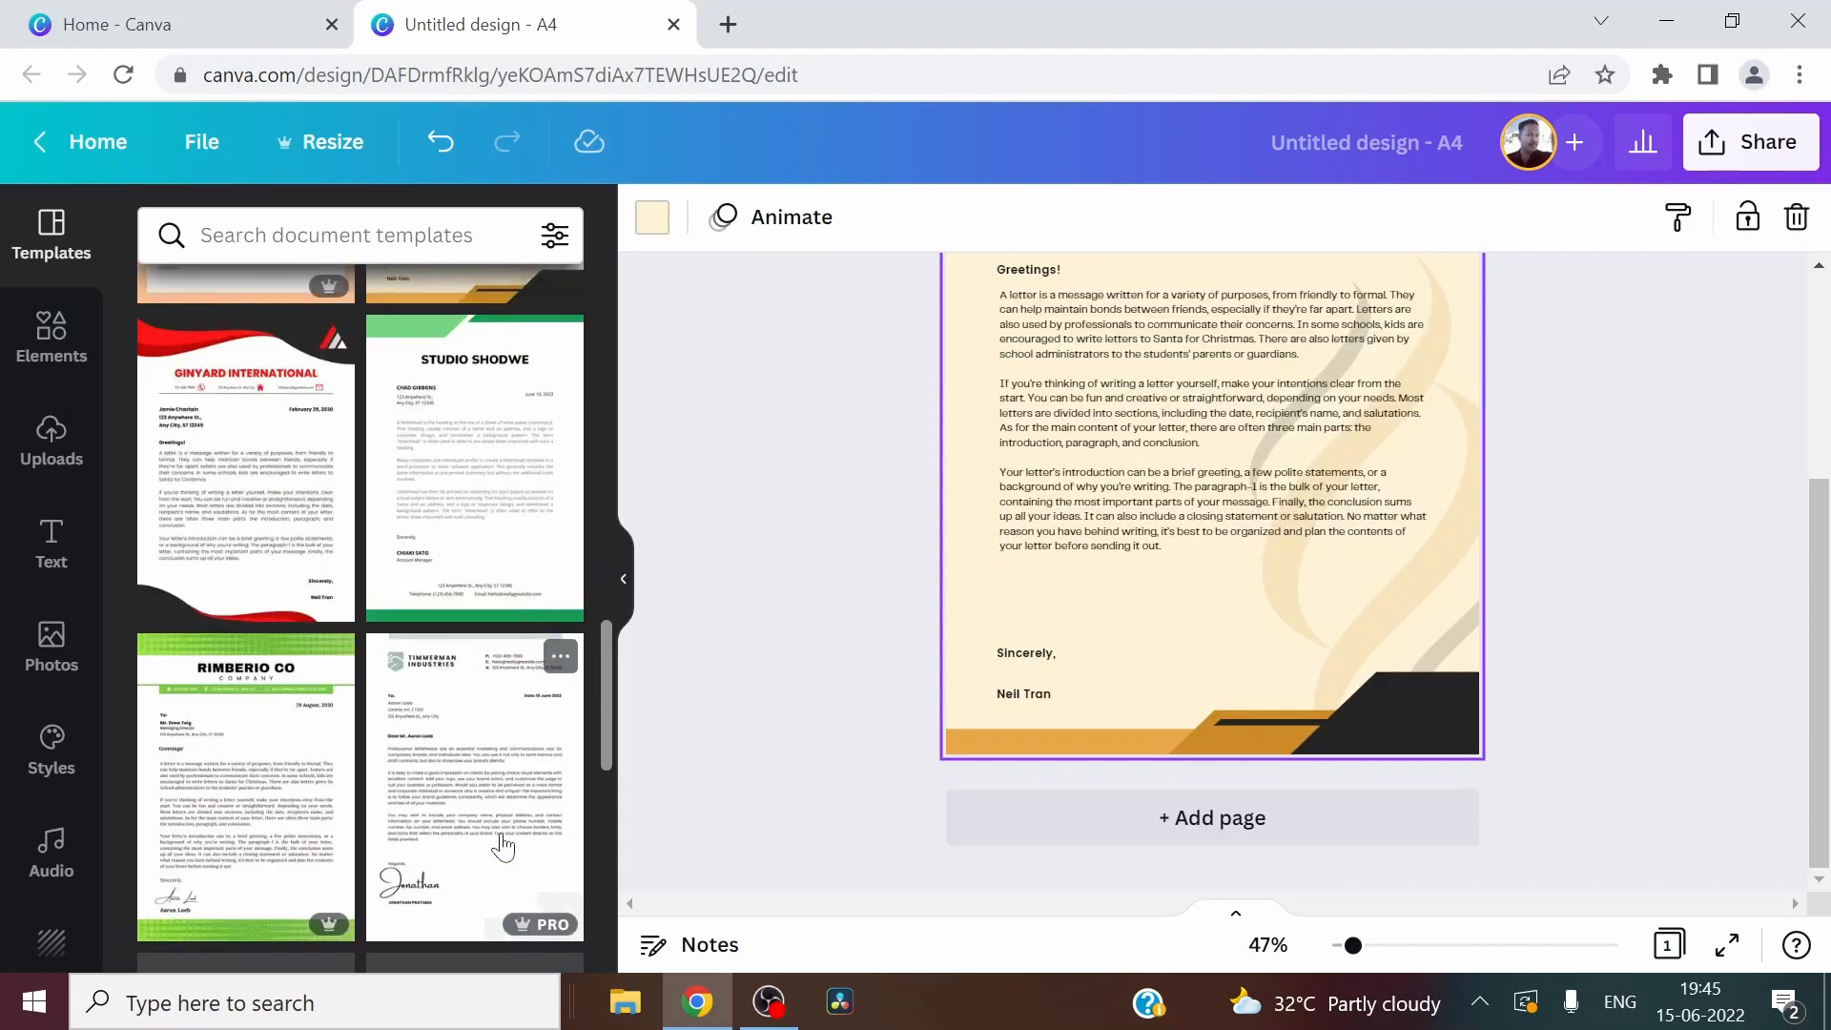
pyautogui.click(490, 817)
pyautogui.click(236, 788)
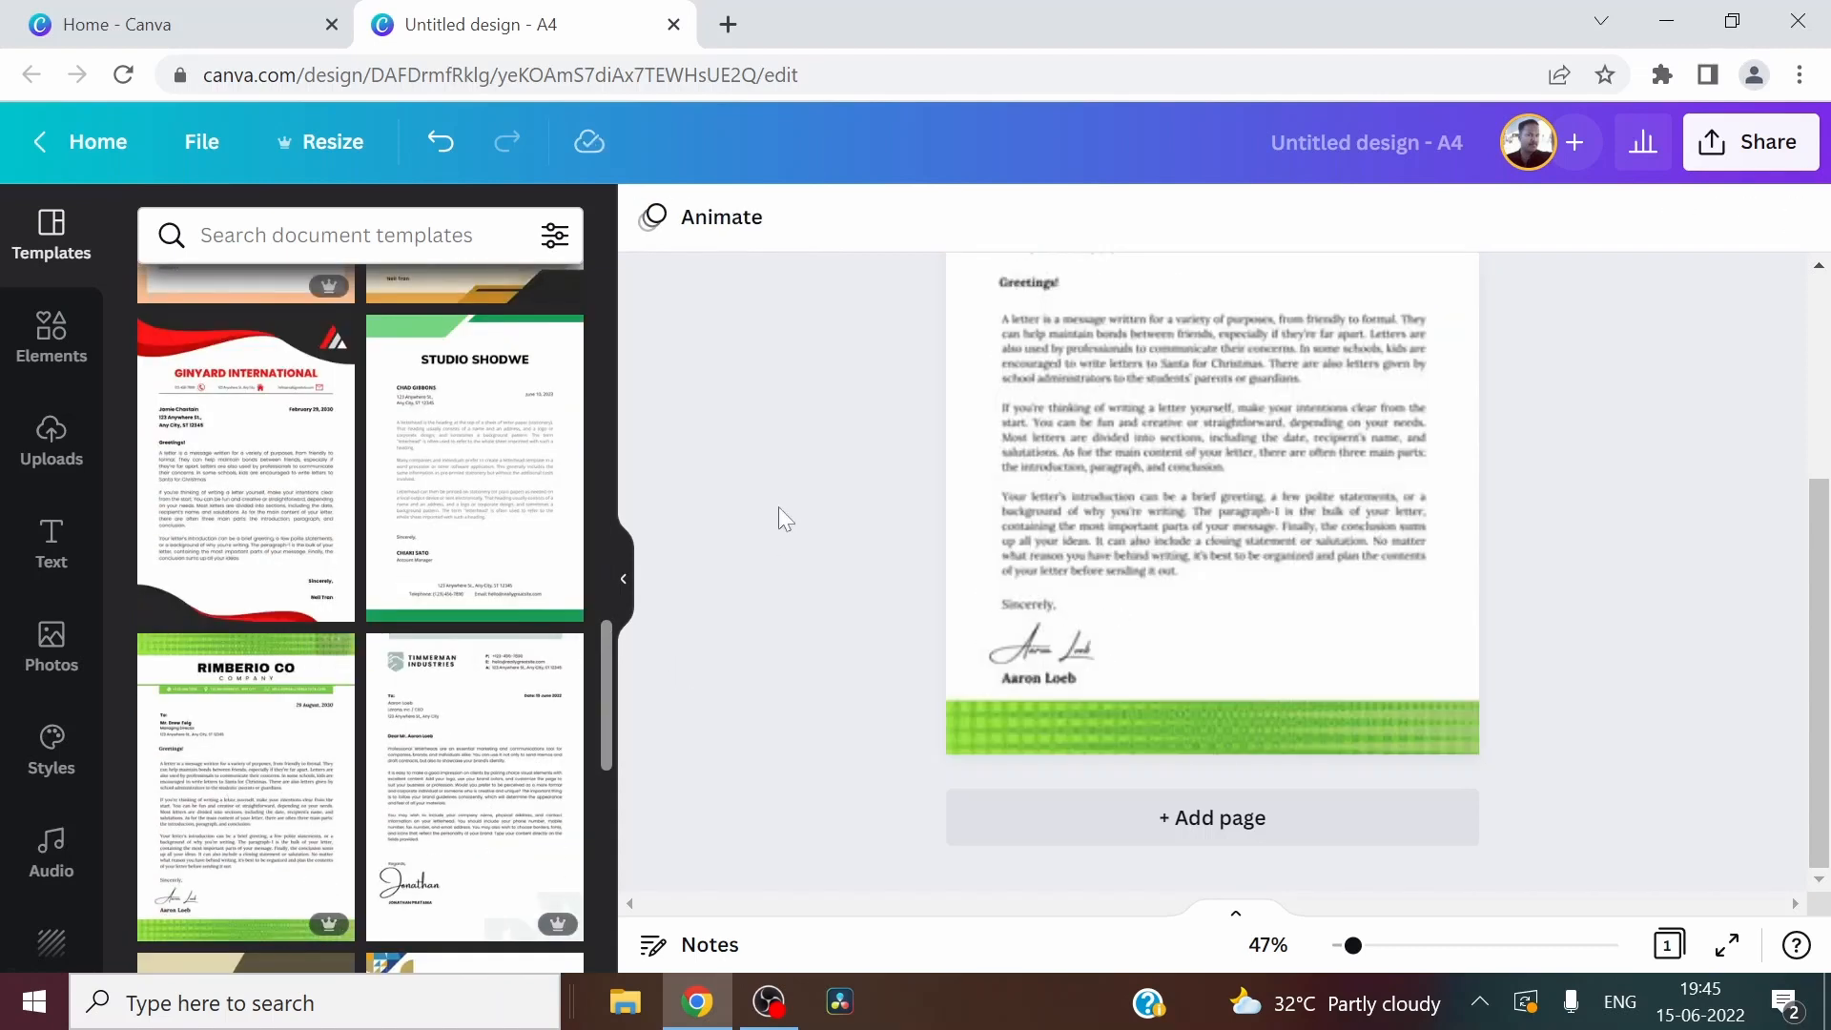
pyautogui.scroll(4, 926, 623)
pyautogui.click(1355, 536)
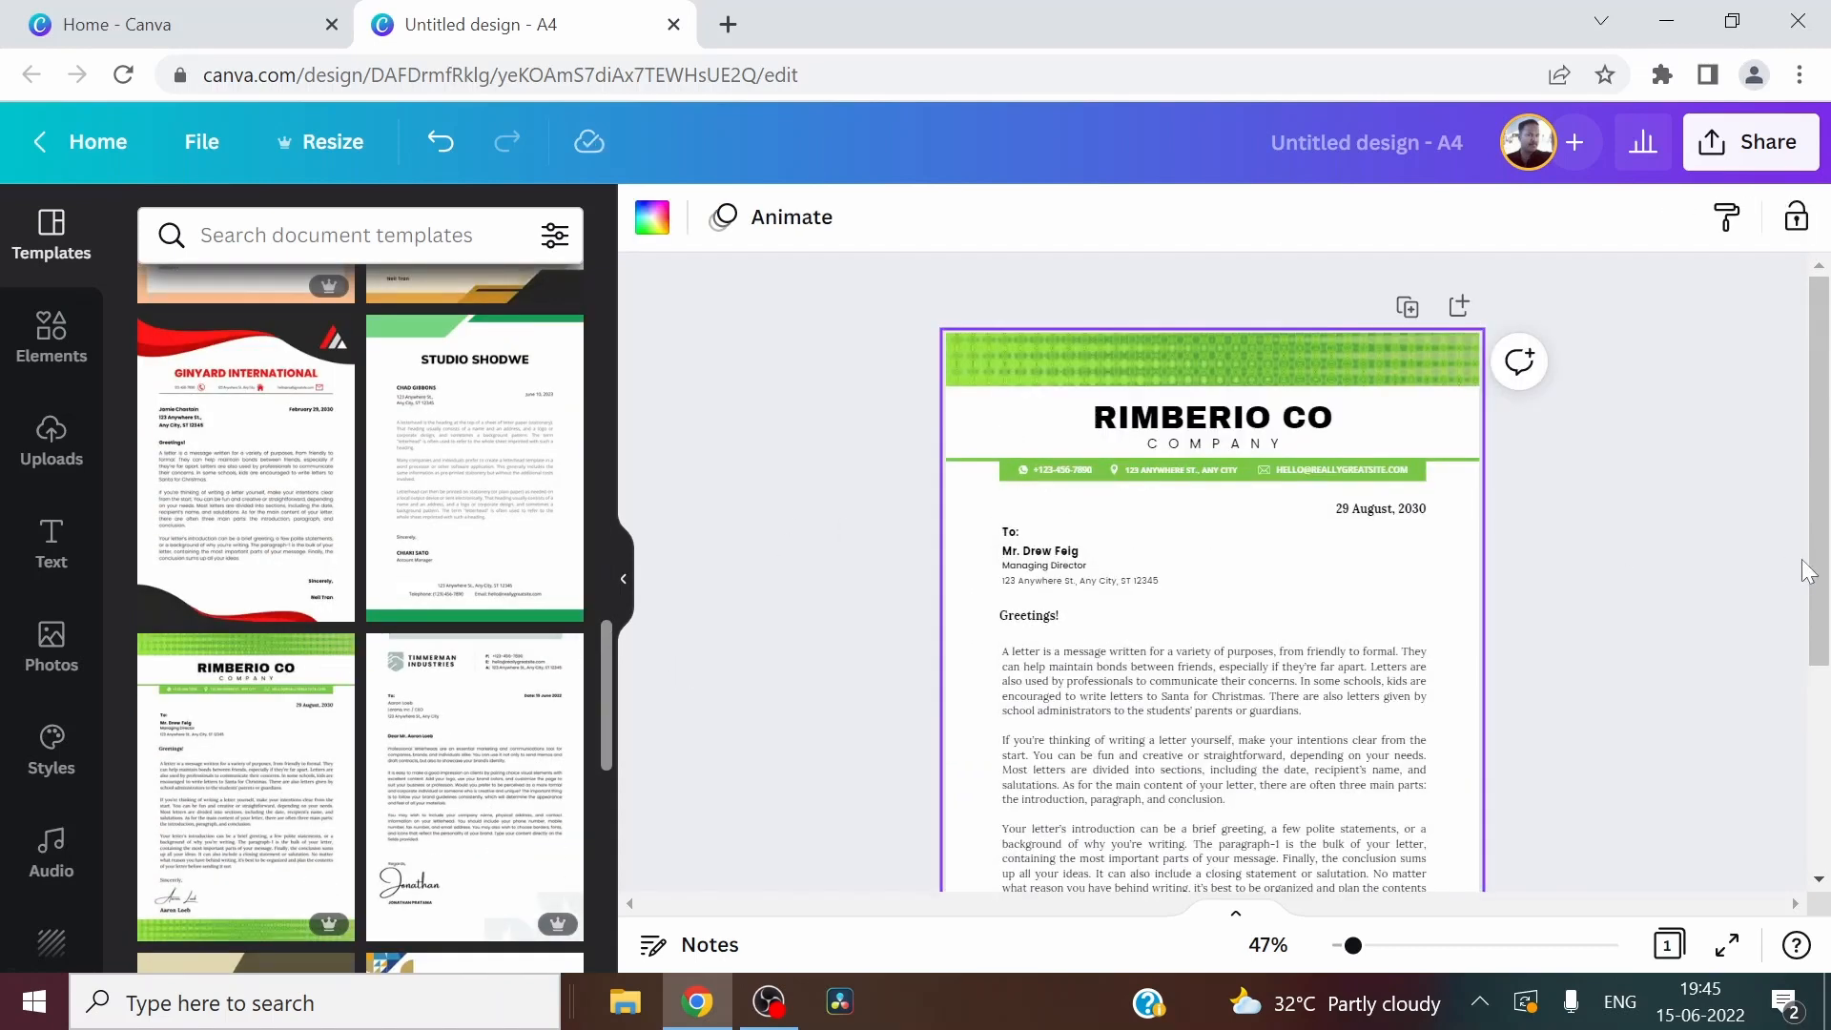
pyautogui.scroll(-2, 1808, 570)
pyautogui.scroll(2, 1809, 569)
pyautogui.scroll(-3, 1049, 763)
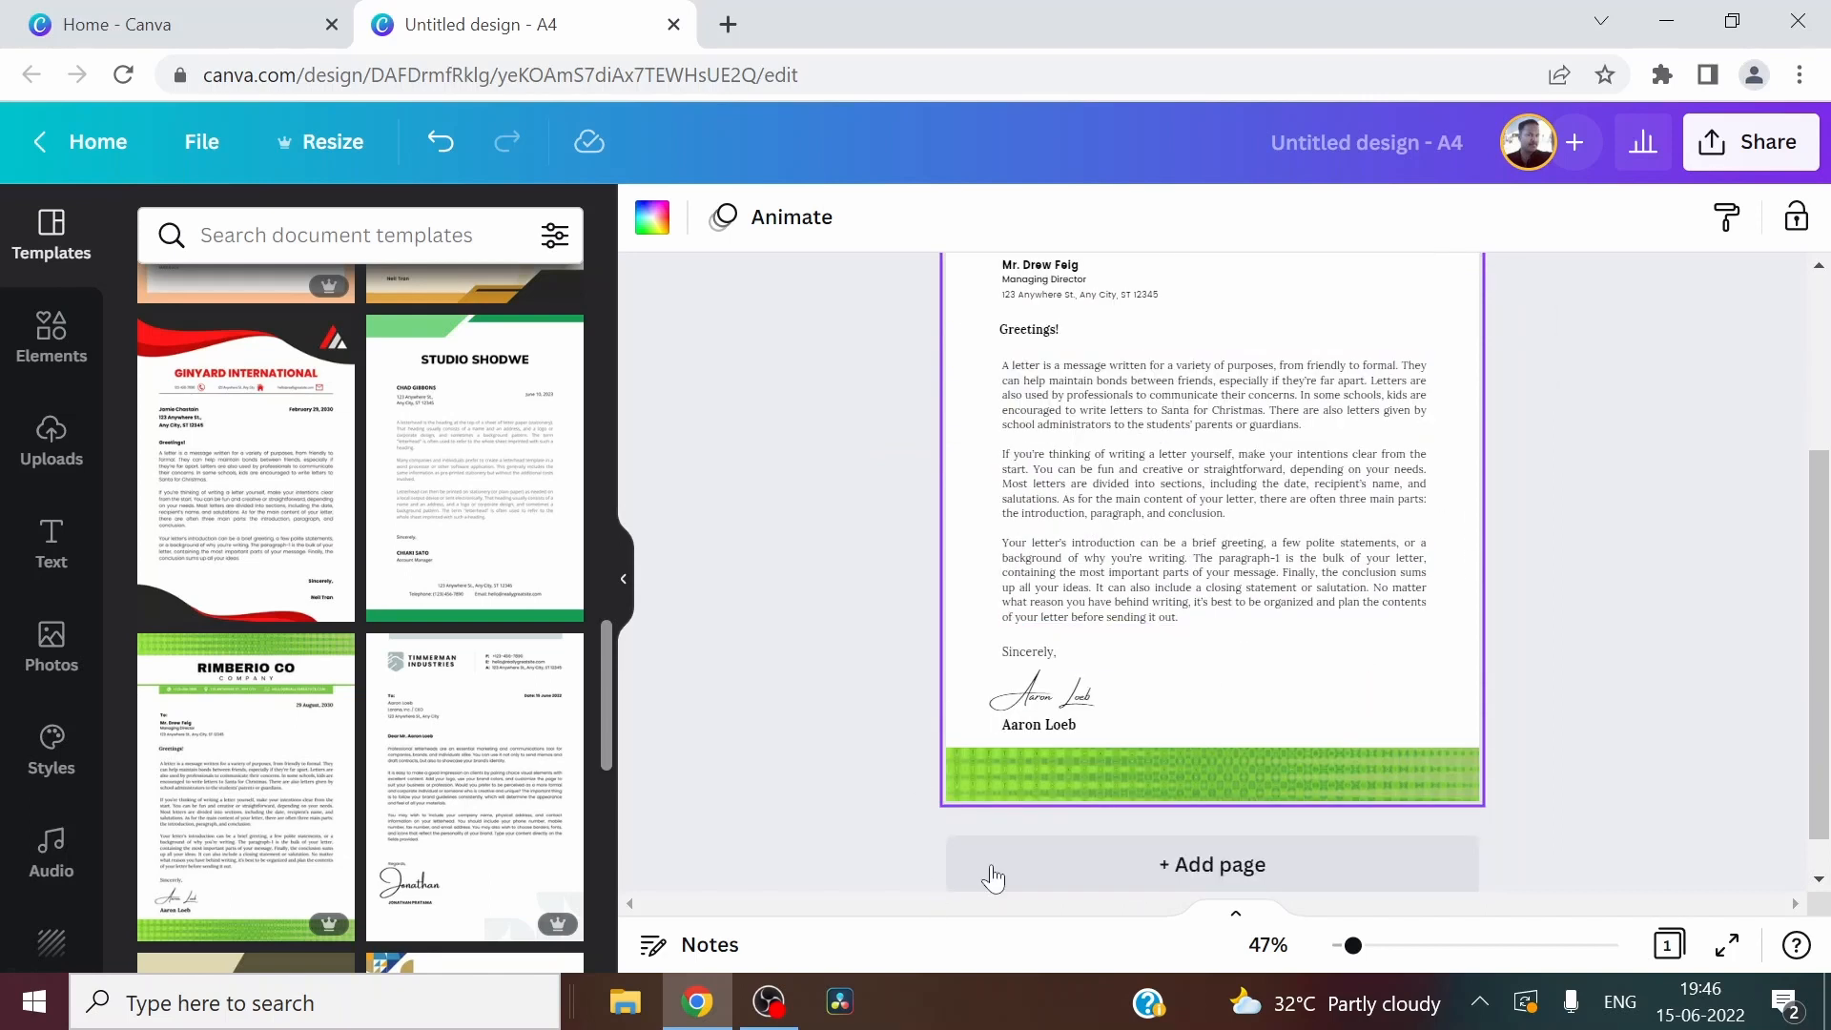
pyautogui.scroll(3, 1066, 738)
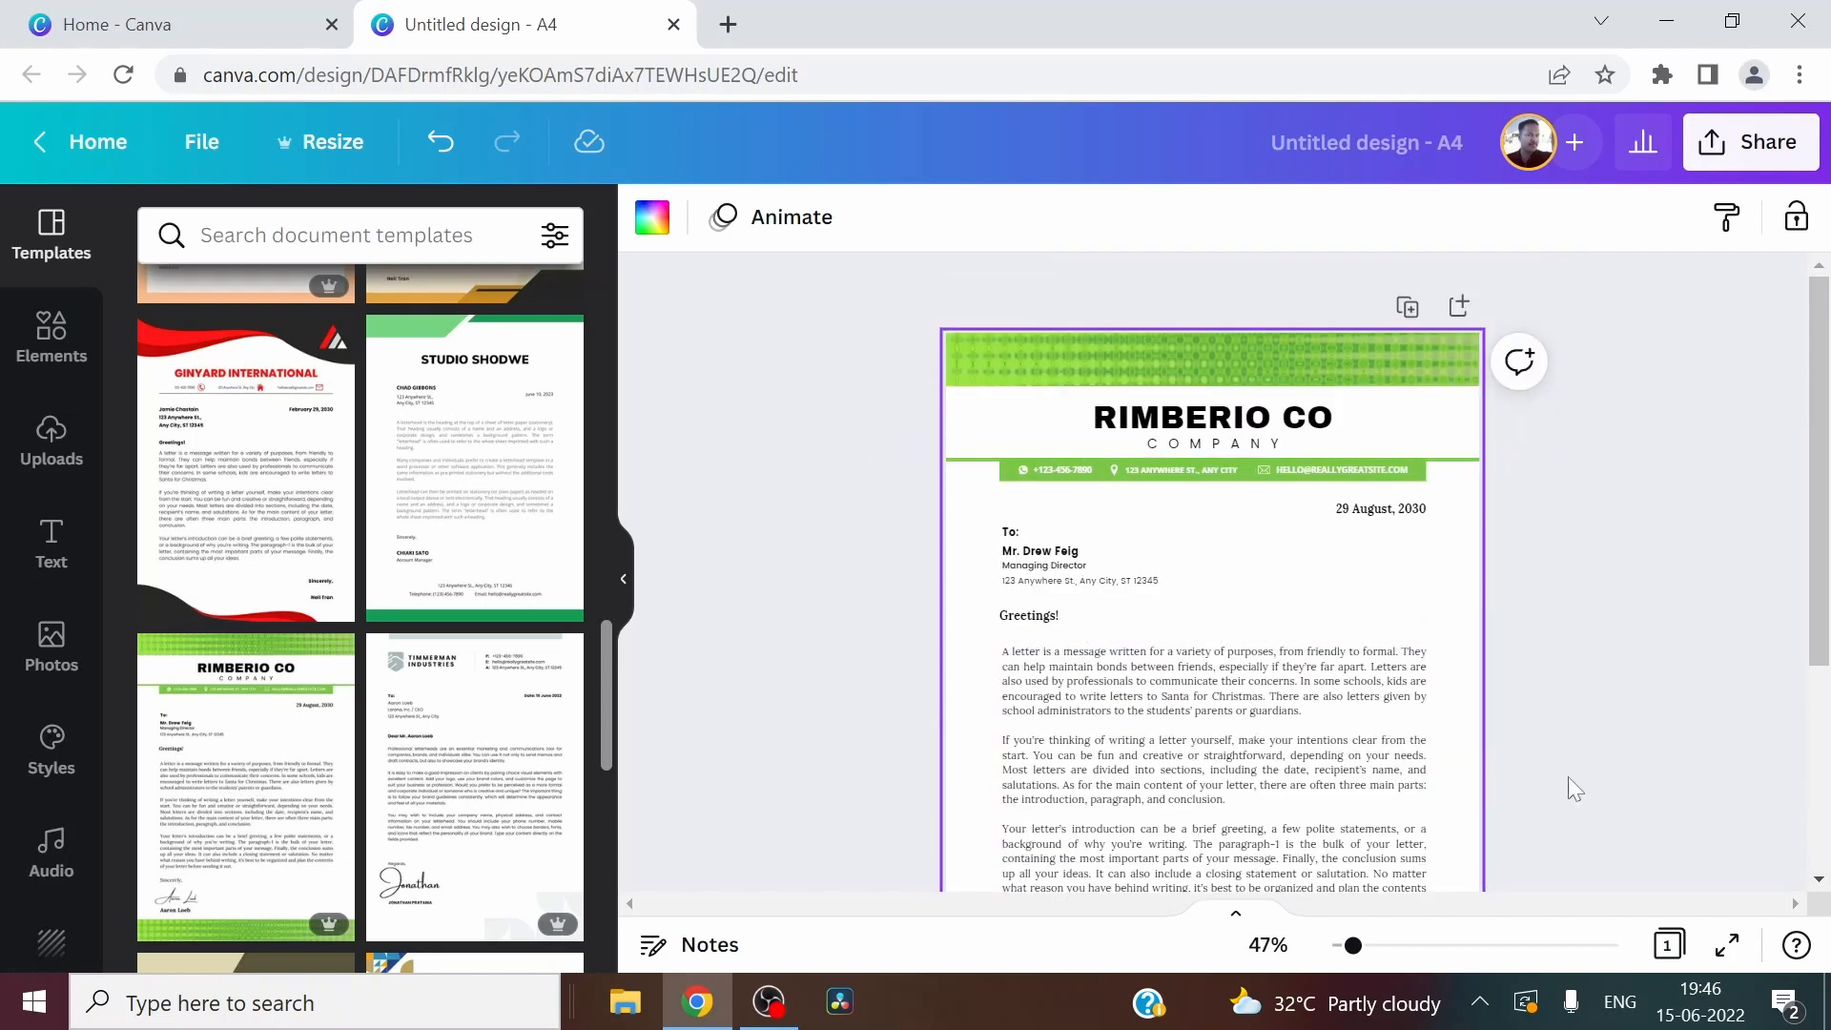
# Replace the page's design with the beige and brown Wardiere Inc. letterhead template
pyautogui.scroll(-5, 1582, 771)
pyautogui.scroll(-5, 496, 839)
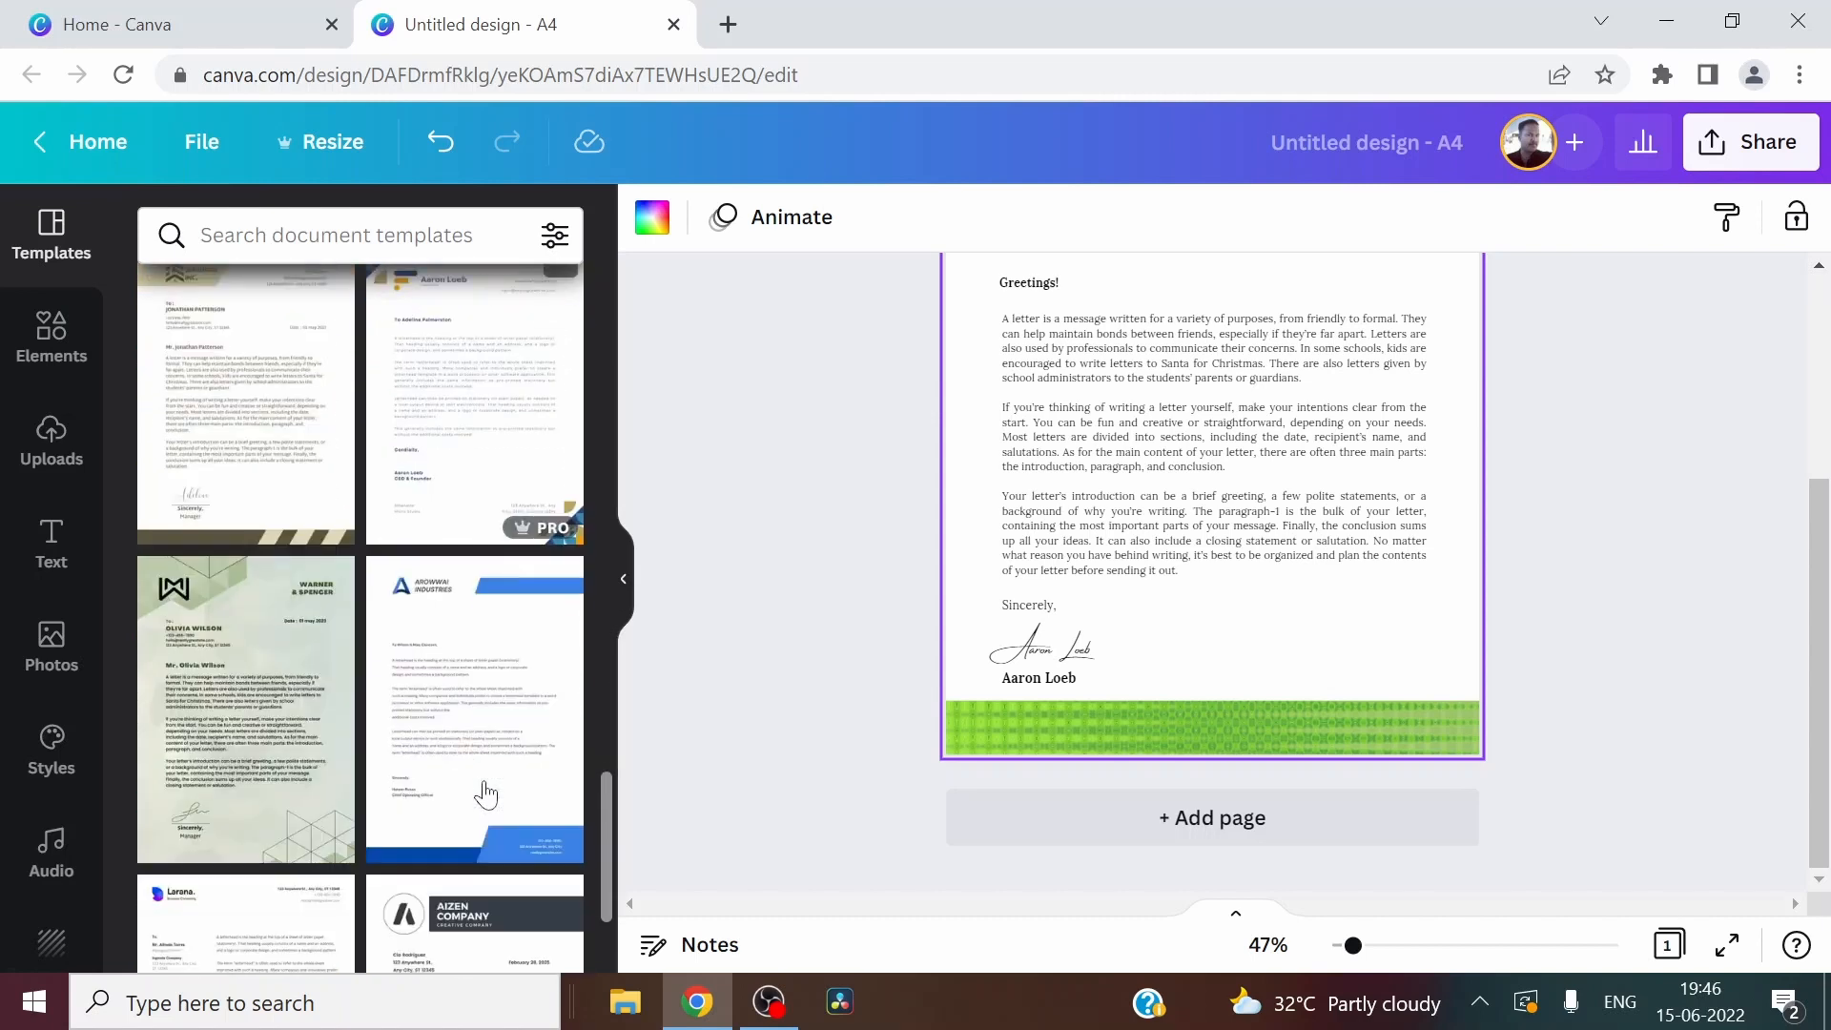
pyautogui.scroll(5, 486, 794)
pyautogui.scroll(-1, 224, 749)
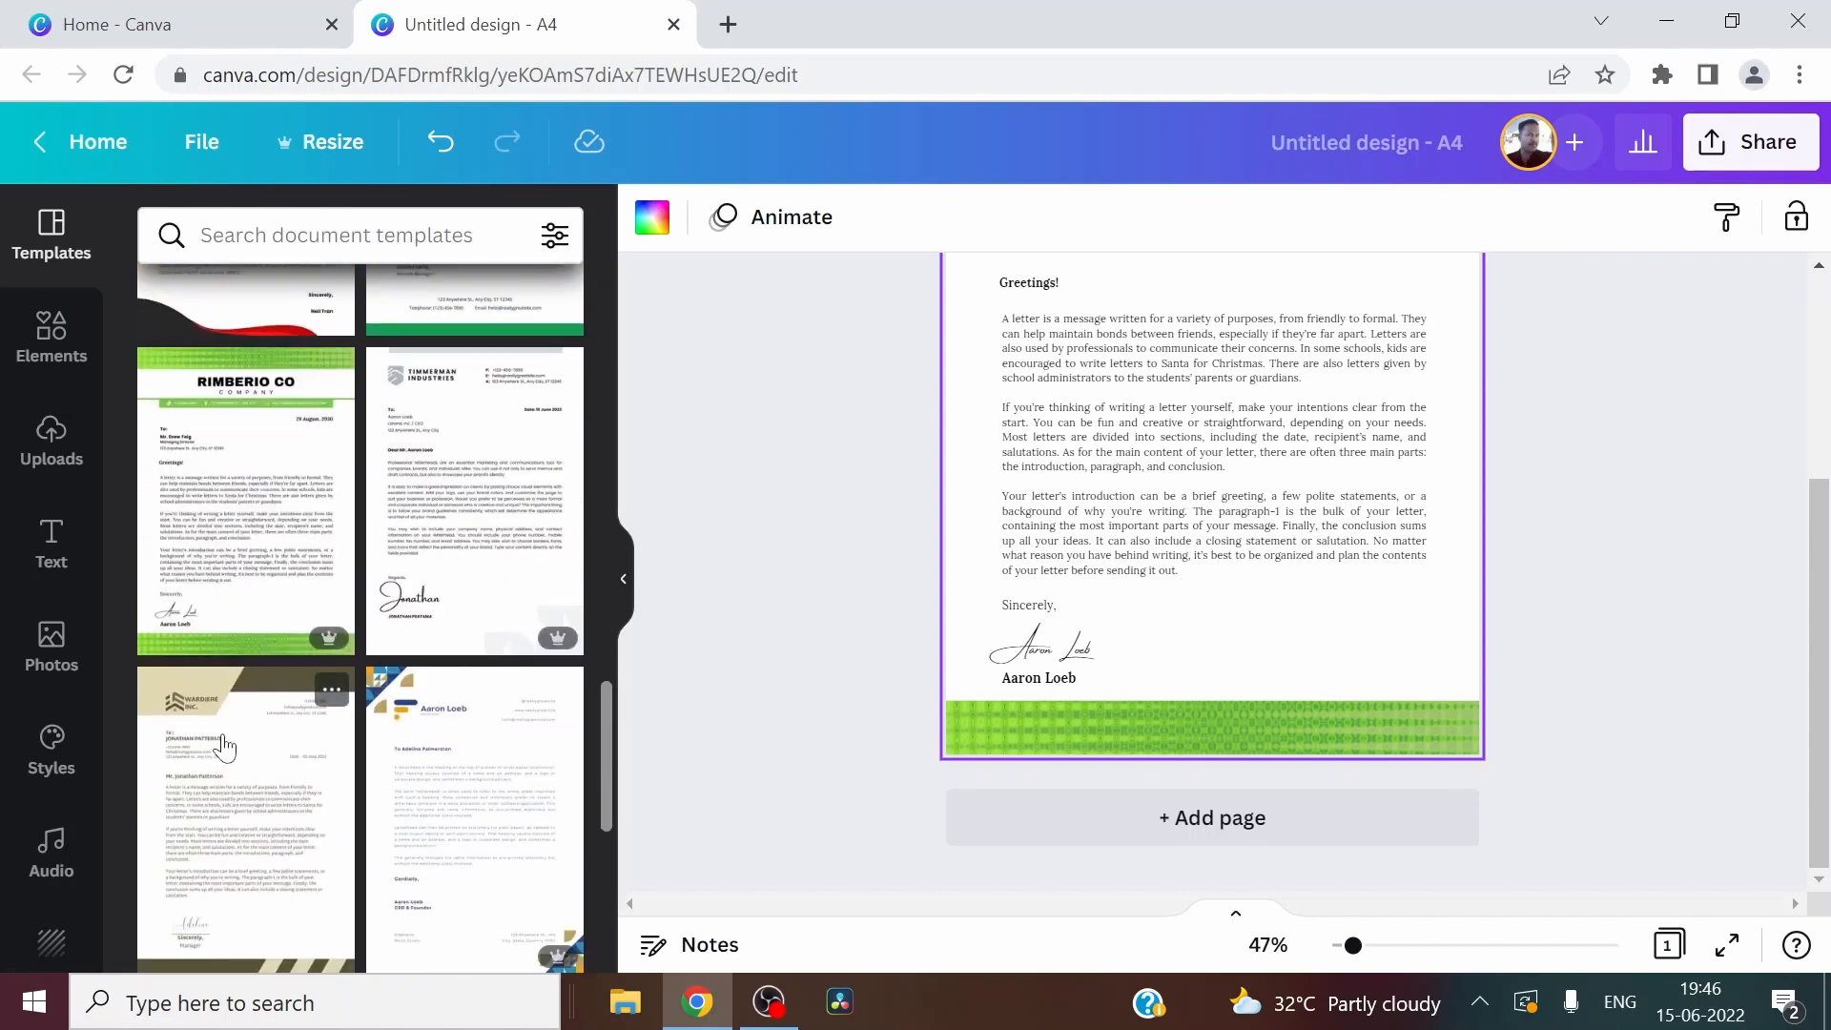
pyautogui.click(271, 763)
pyautogui.scroll(5, 964, 535)
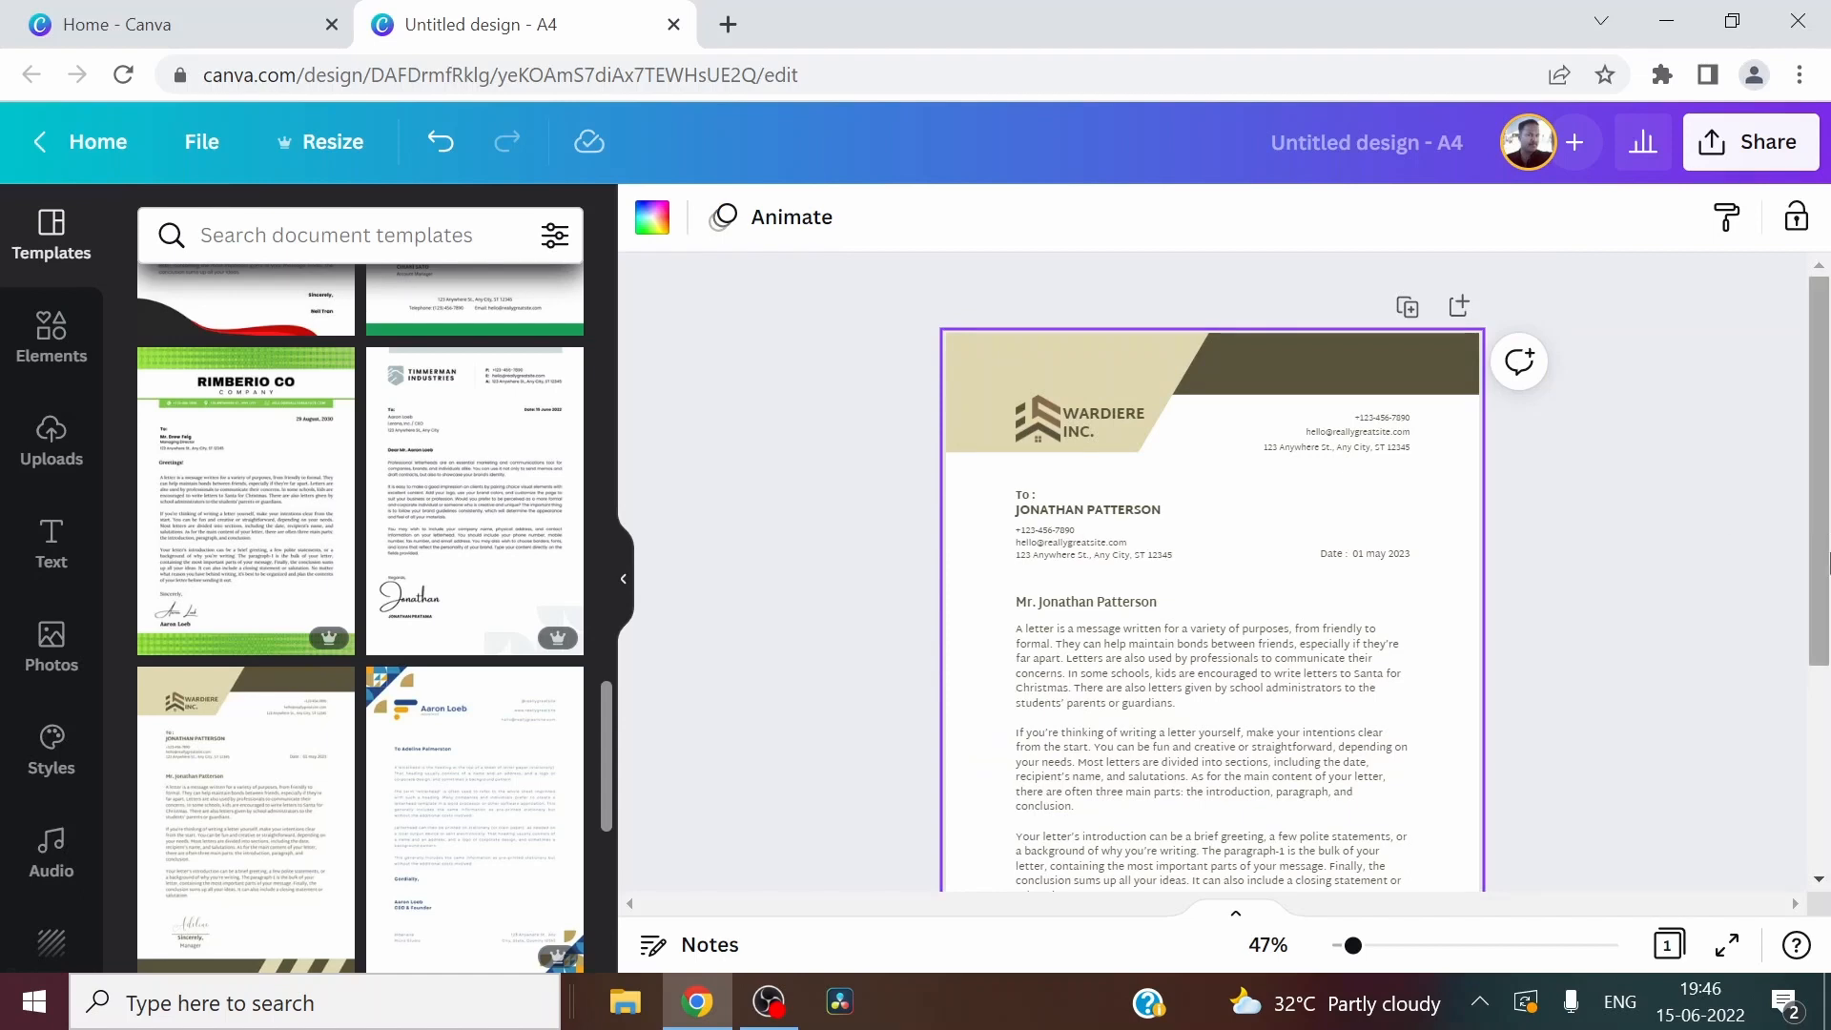
# Examine the Wardiere Inc. letterhead's logo, contact details, letter body, signature and footer
pyautogui.scroll(-5, 1076, 548)
pyautogui.scroll(5, 1075, 548)
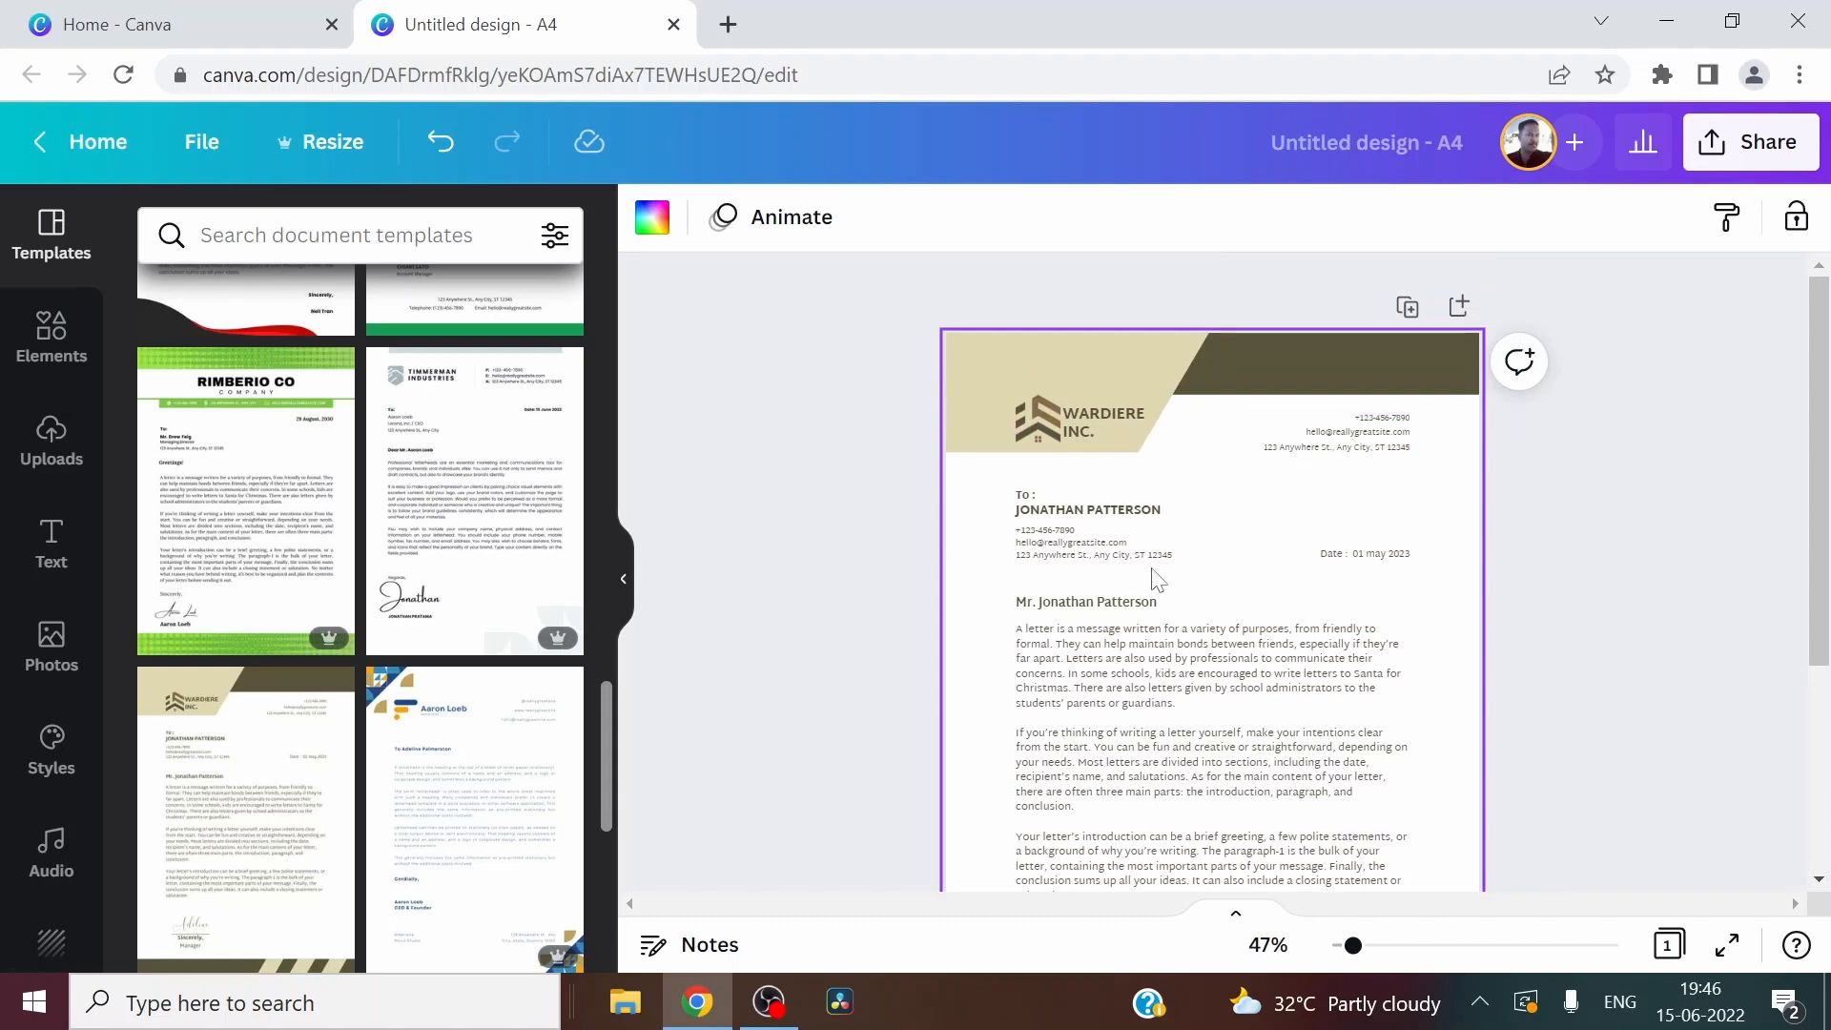
pyautogui.scroll(-3, 1072, 572)
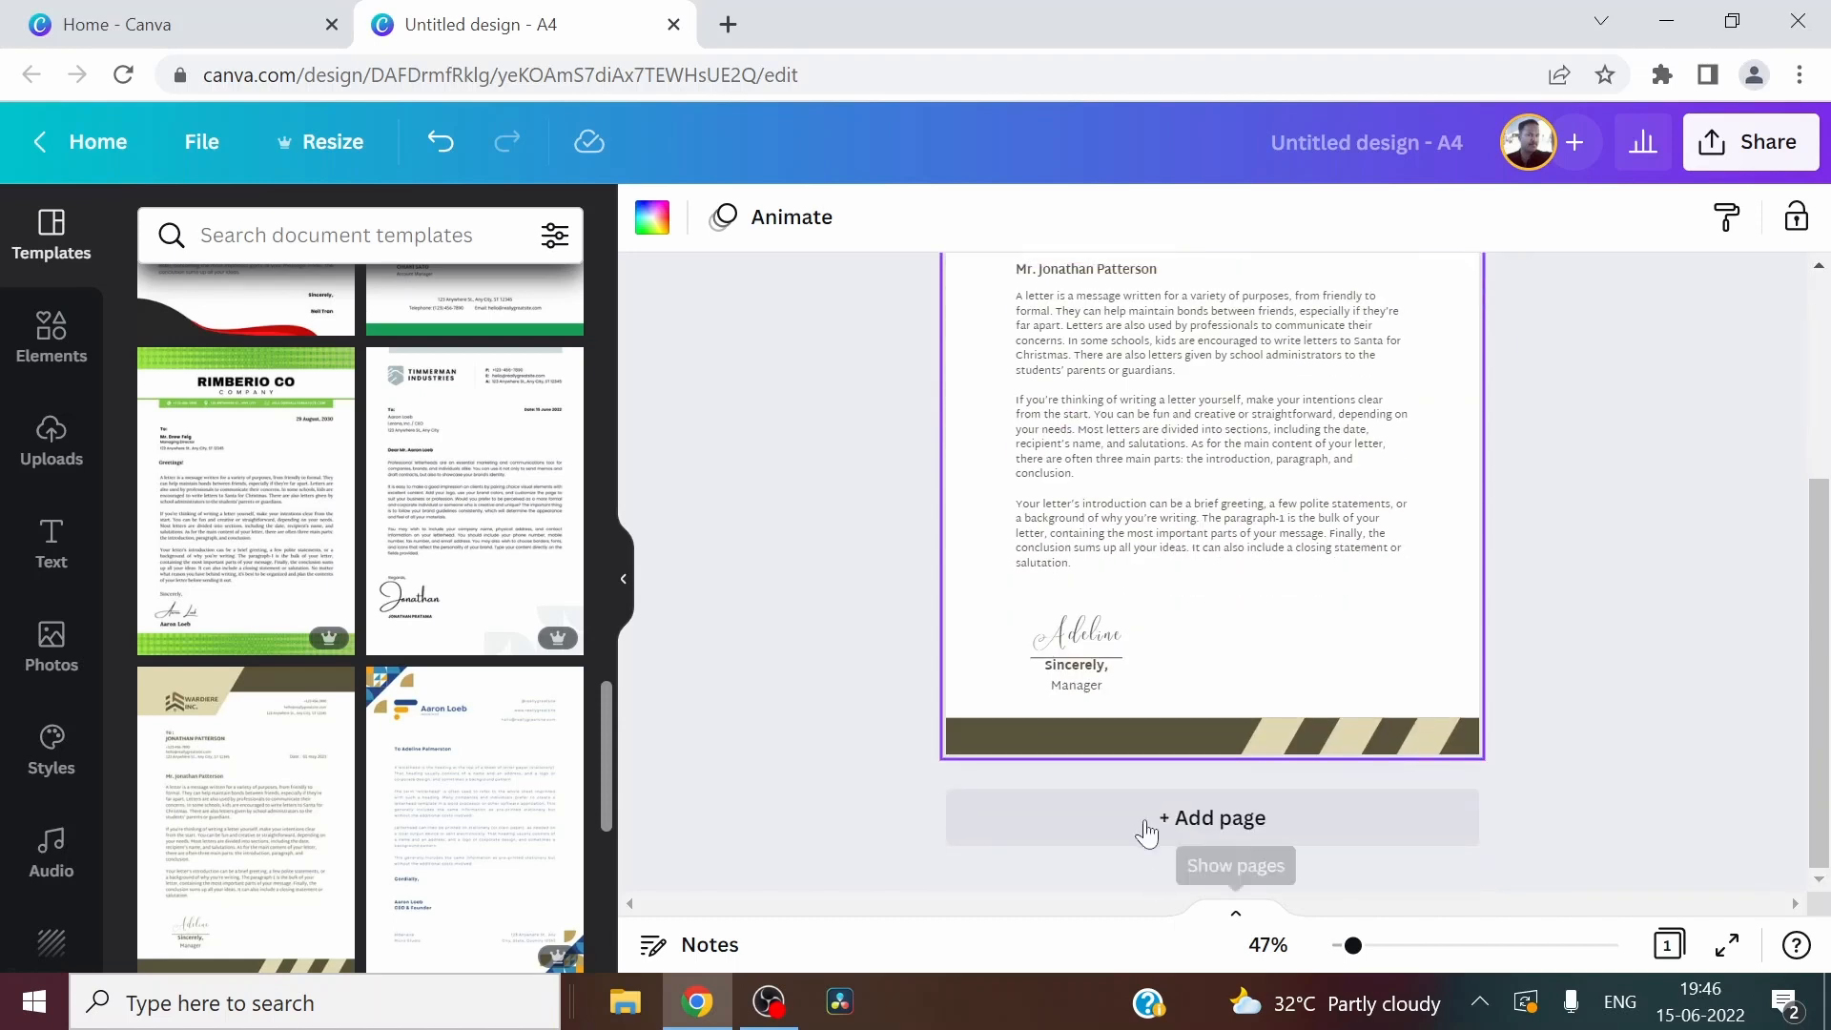
pyautogui.scroll(3, 1152, 826)
pyautogui.scroll(-2, 1076, 808)
pyautogui.scroll(-1, 1078, 808)
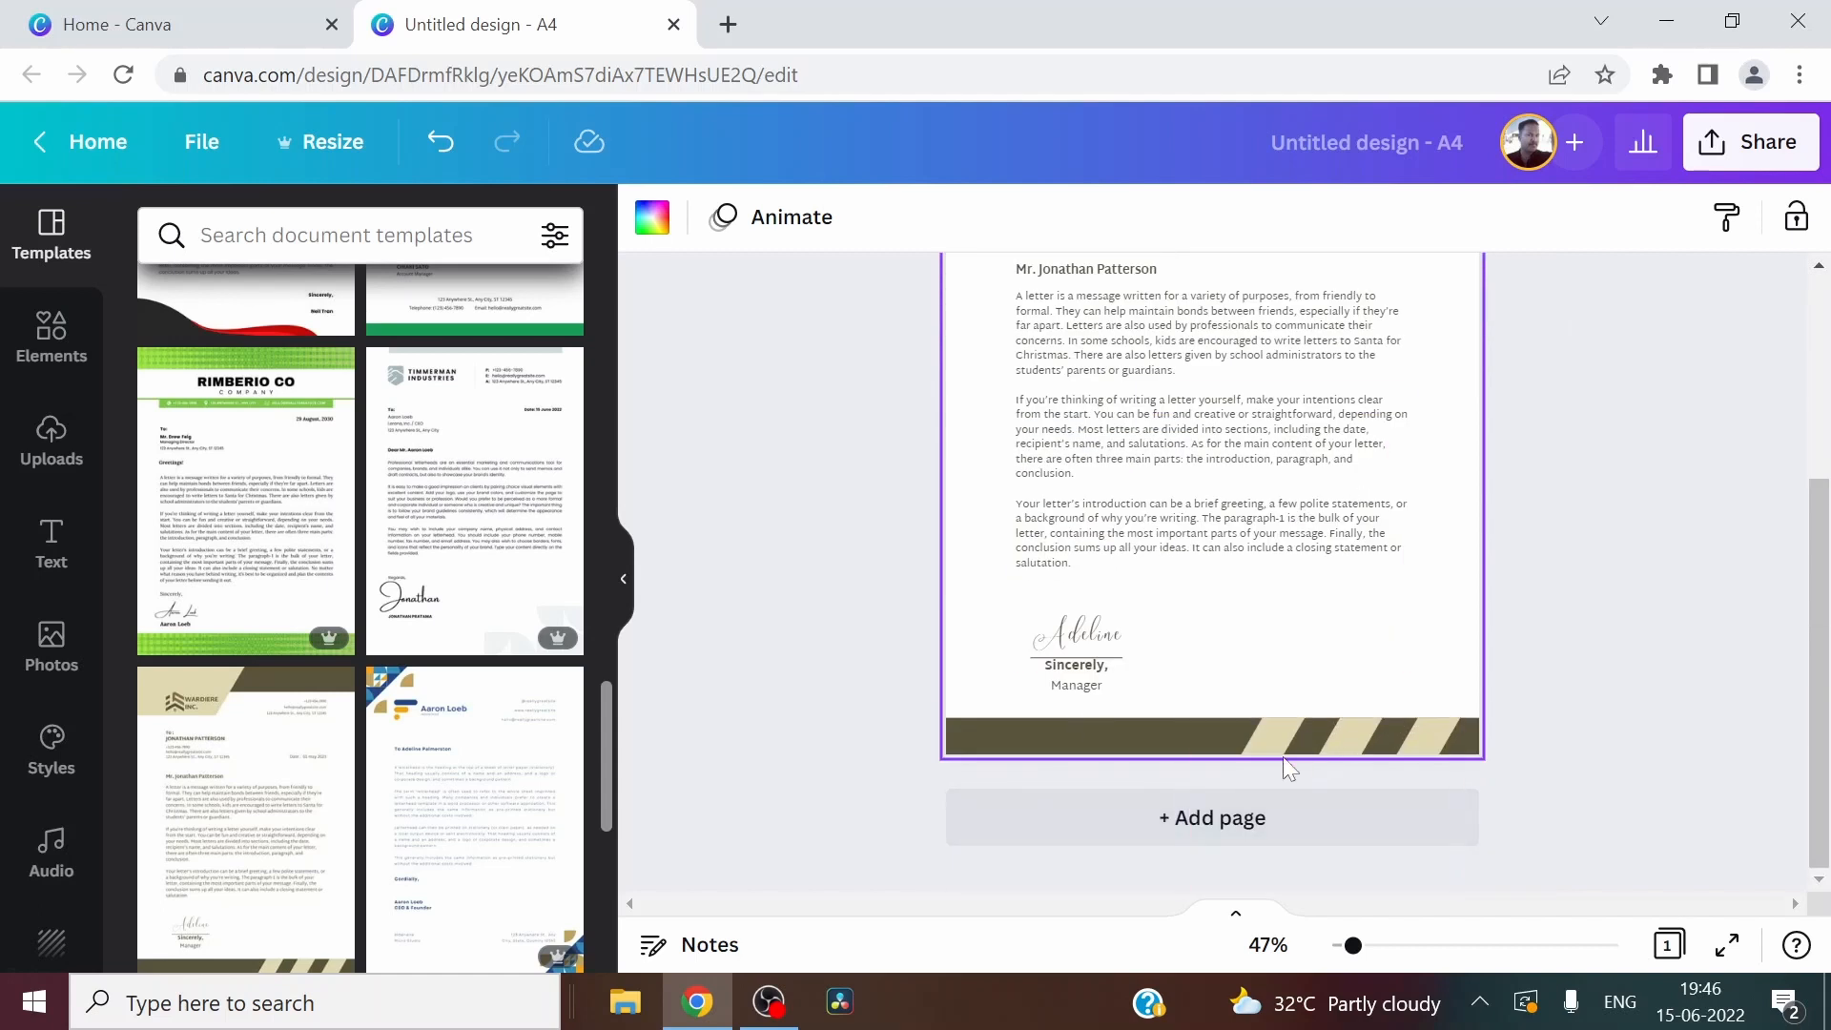
pyautogui.scroll(3, 1228, 758)
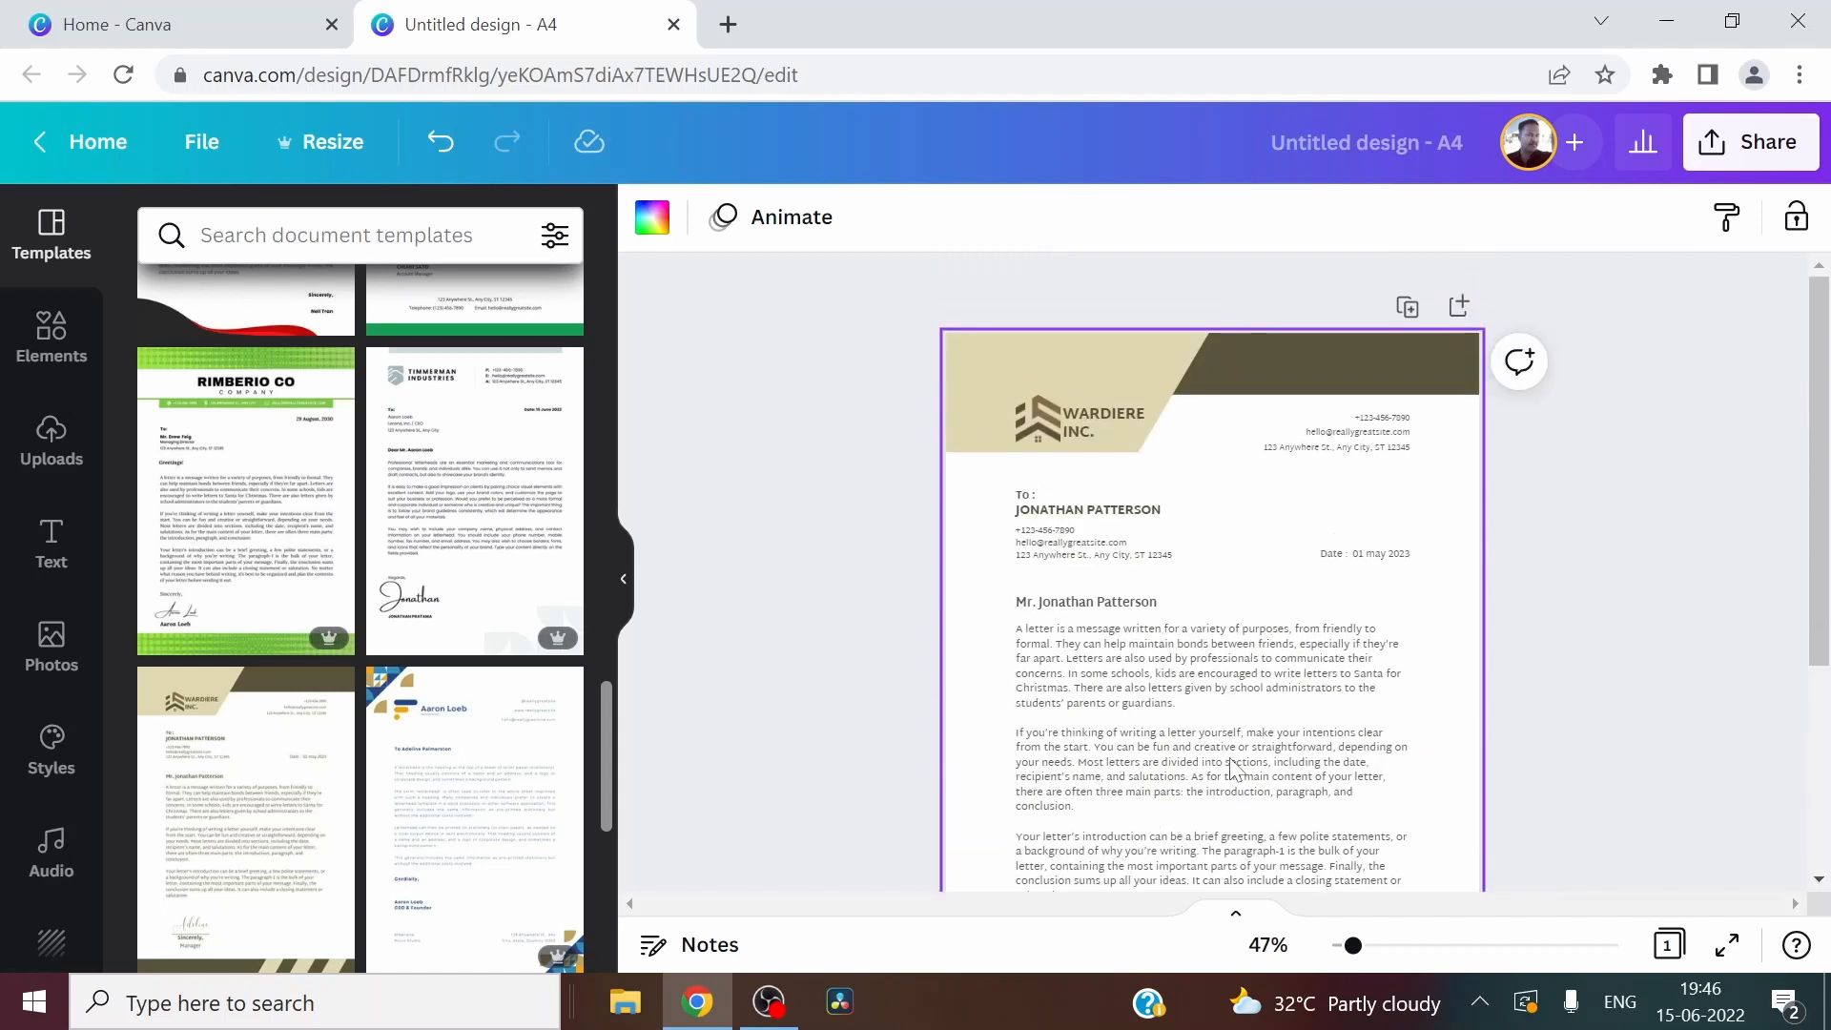
# Browse the remaining templates and reapply the Wardiere Inc. letterhead from the recently used ones
pyautogui.scroll(-5, 312, 855)
pyautogui.scroll(-3, 311, 855)
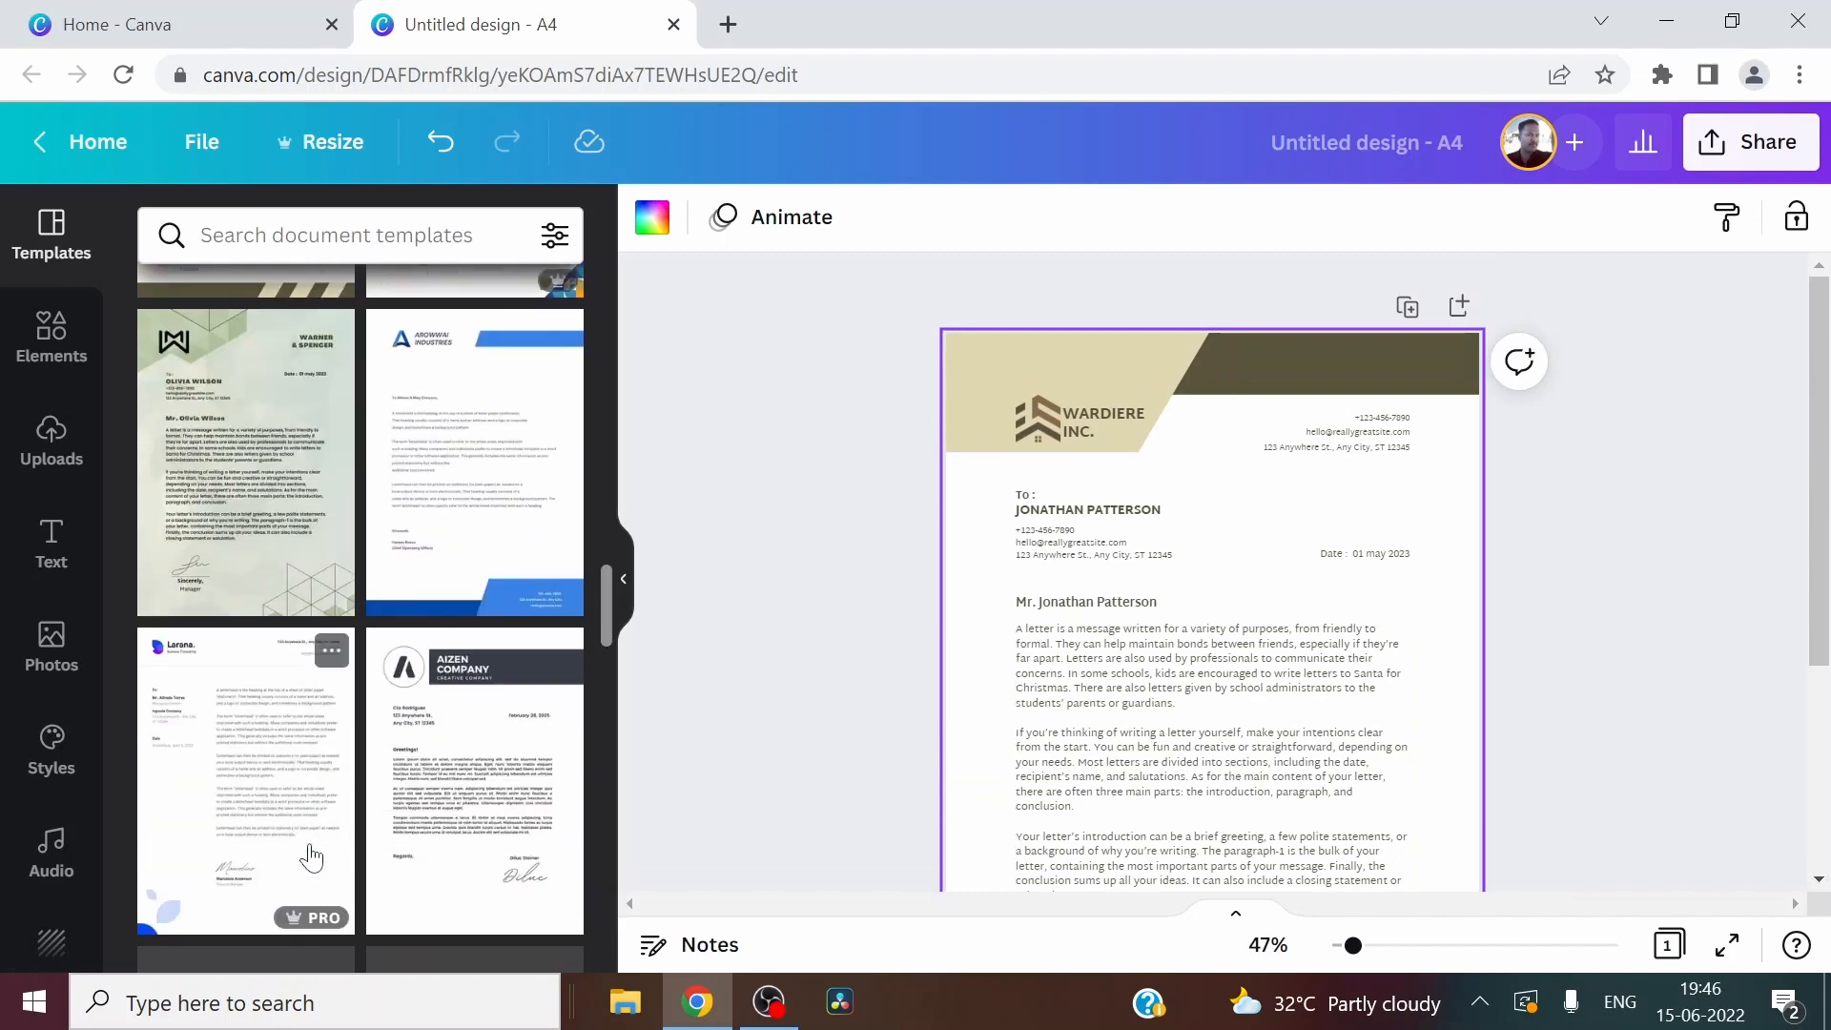
pyautogui.scroll(8, 310, 855)
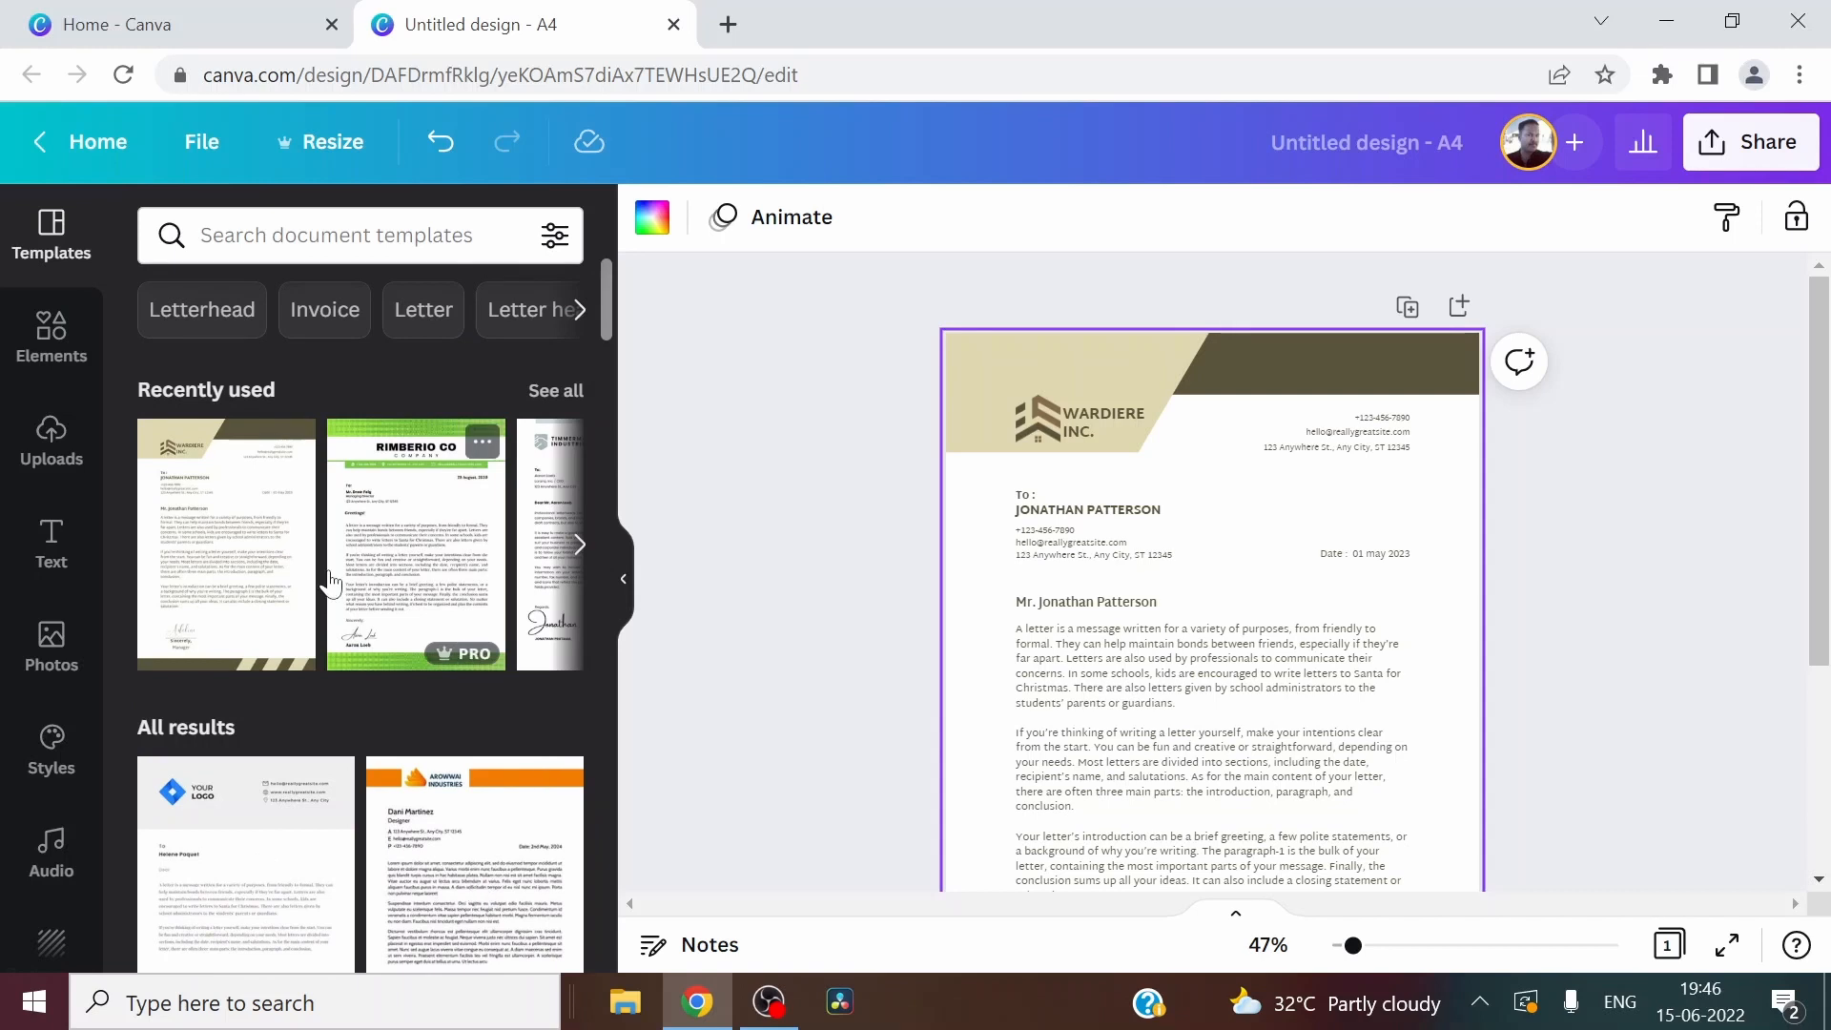
pyautogui.click(230, 569)
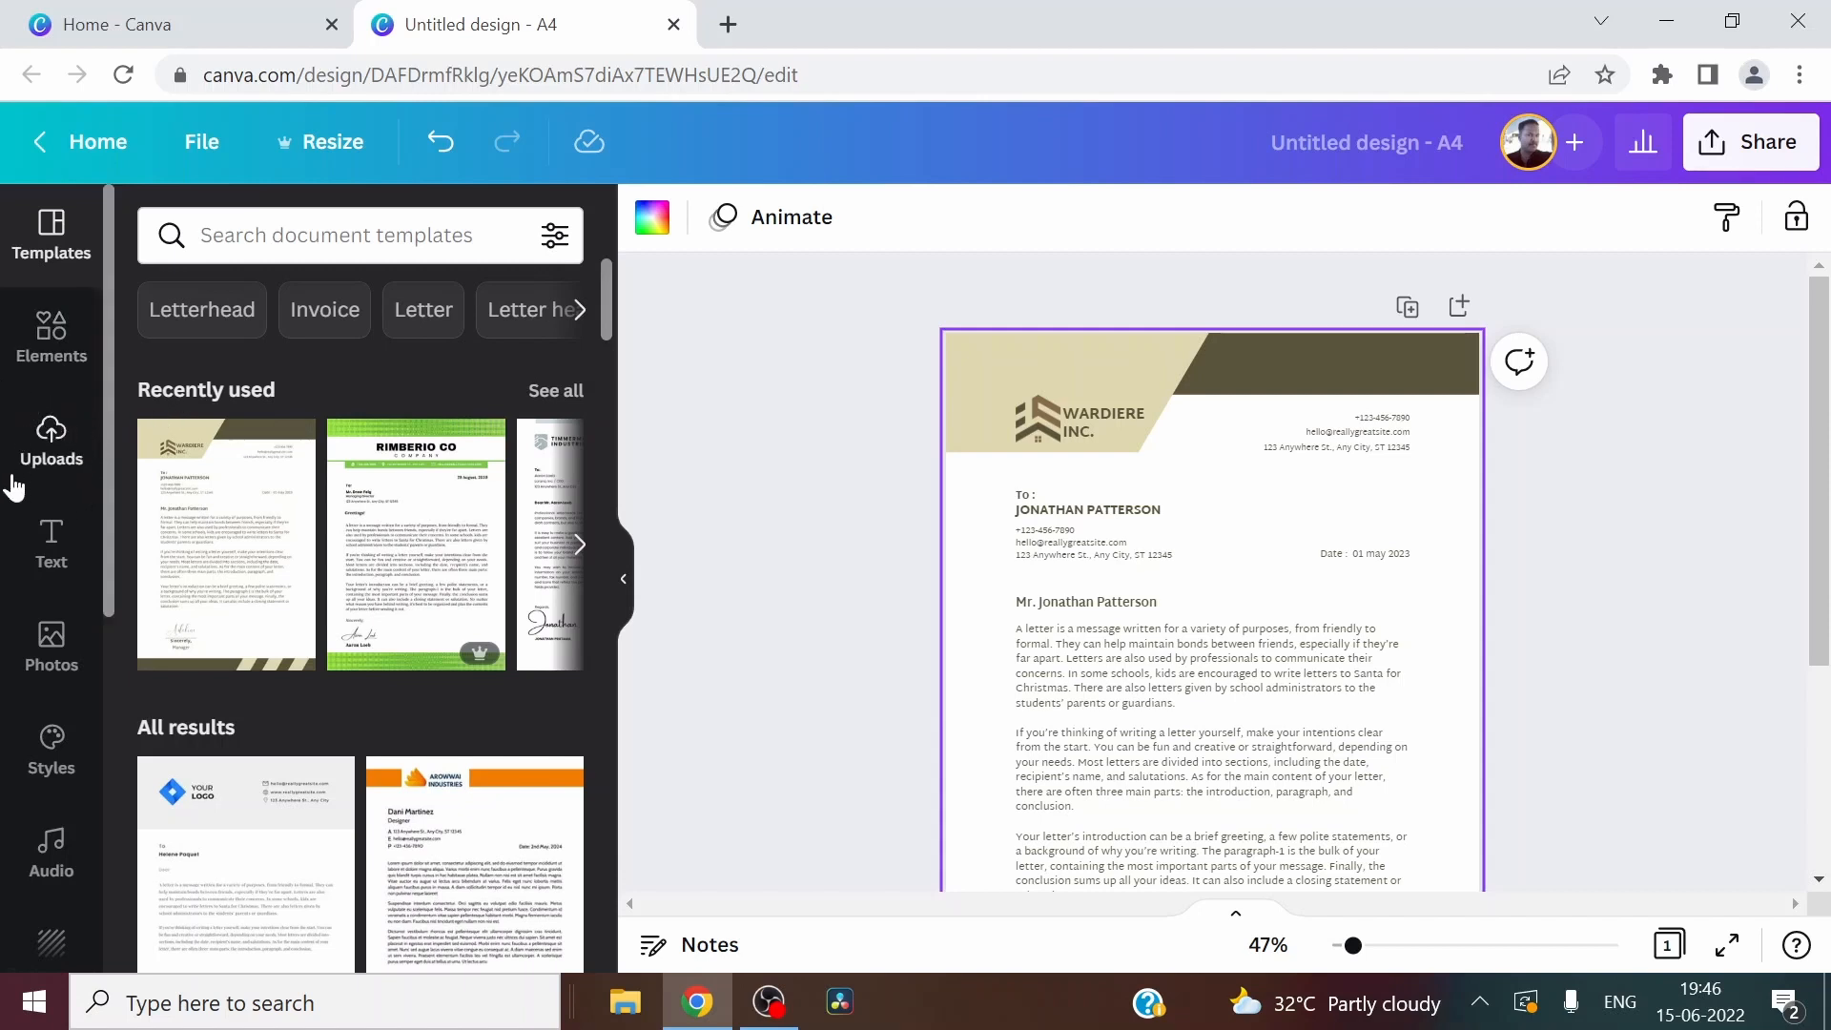
# Upload the image "Logo2 for Sarva academy 01Jun2022 Wed" from the Logo folder inside SARVA ACADEMY on drive C
pyautogui.click(54, 436)
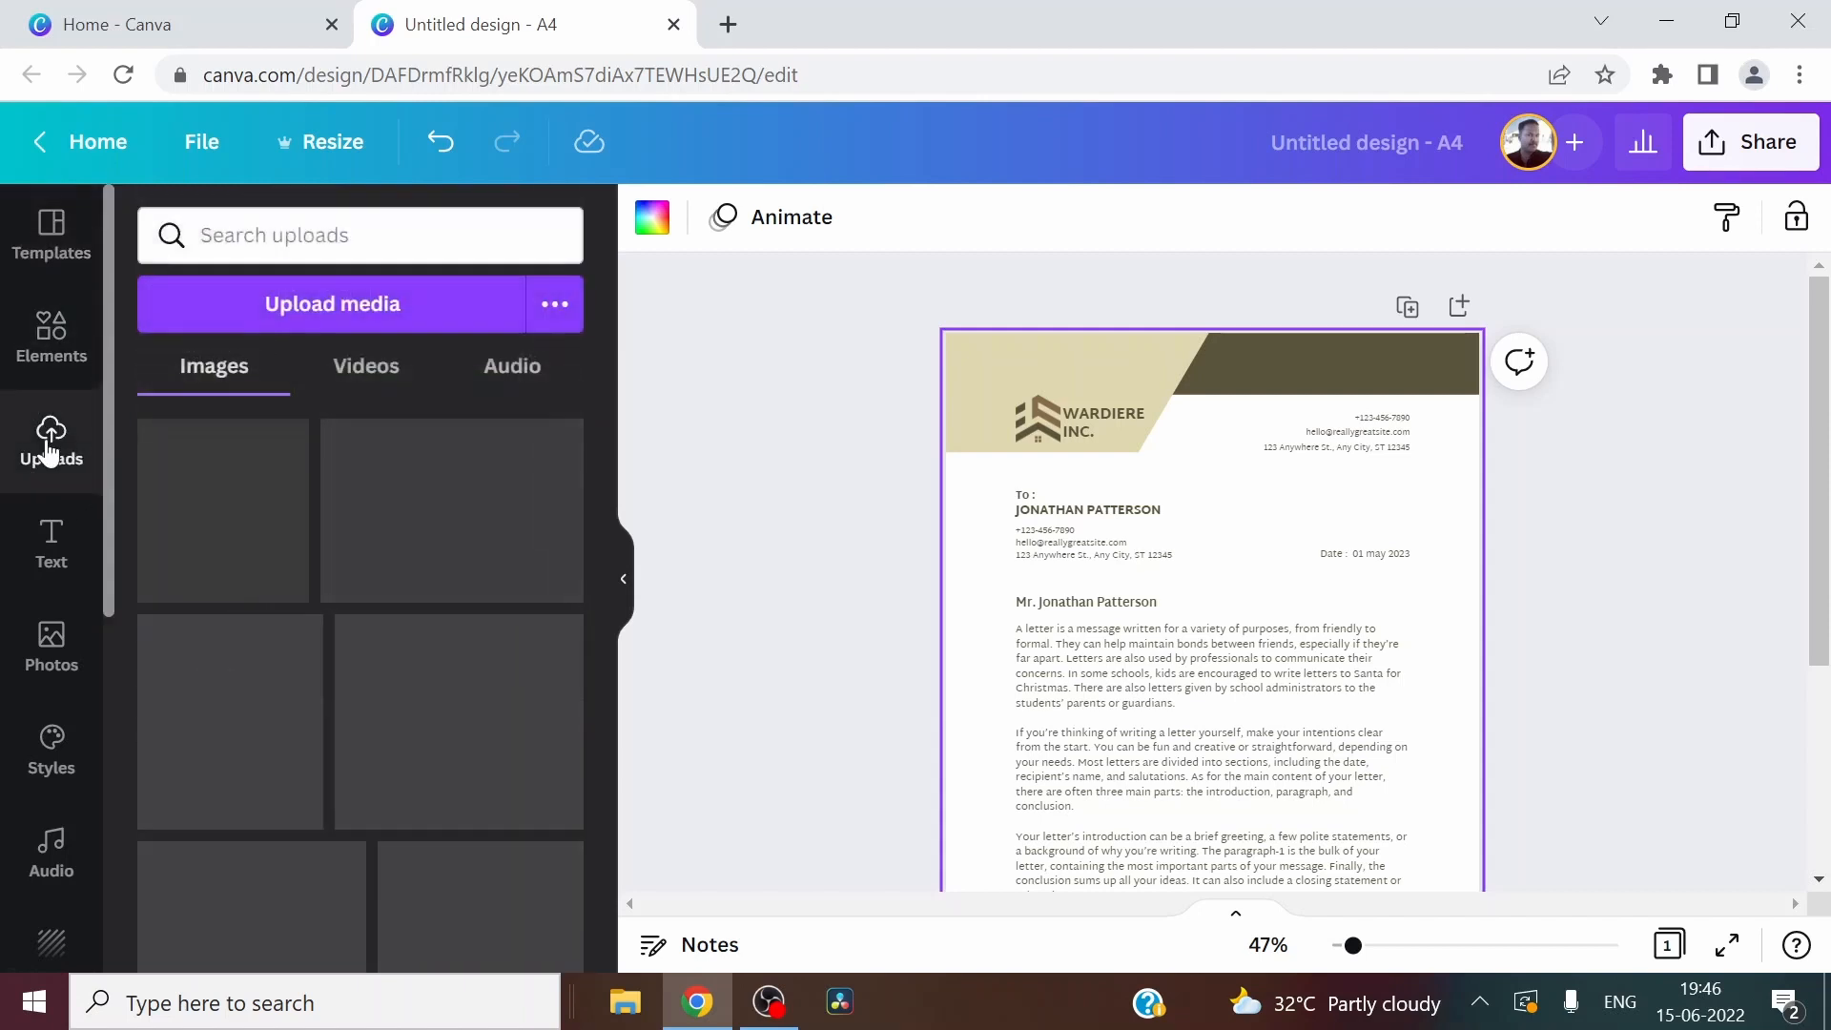
pyautogui.click(351, 305)
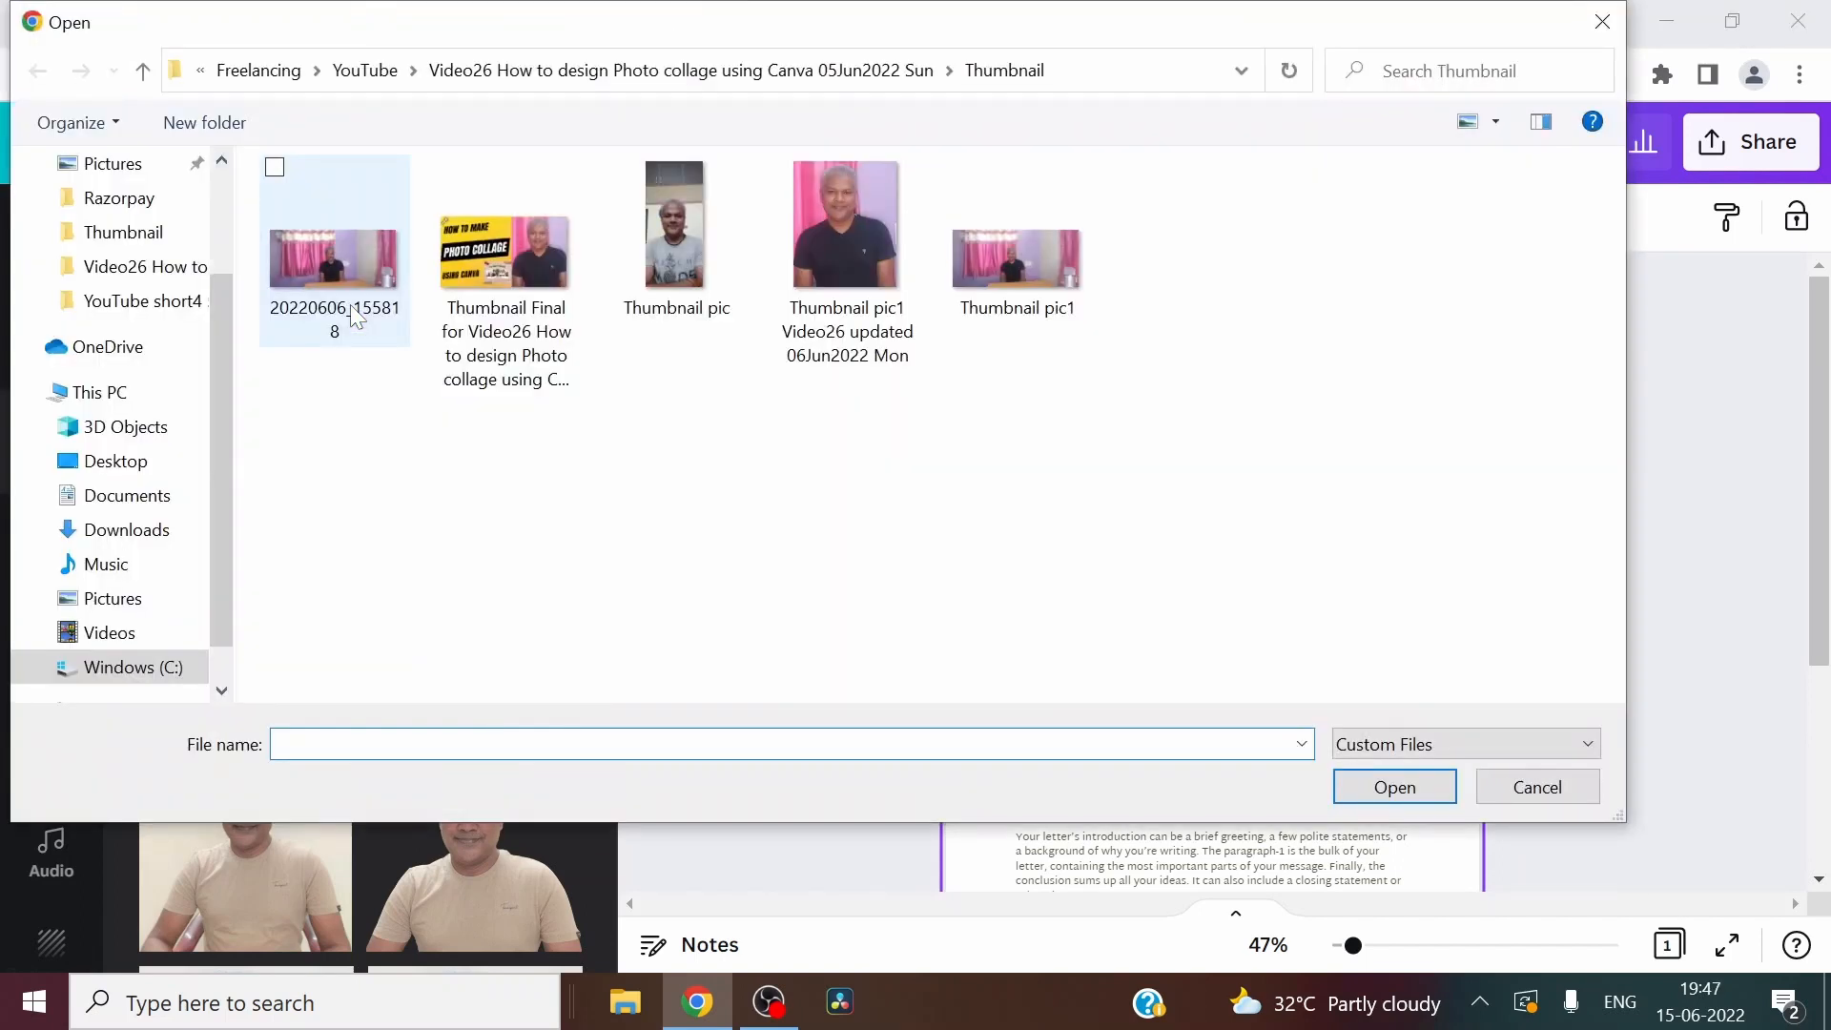
pyautogui.click(259, 71)
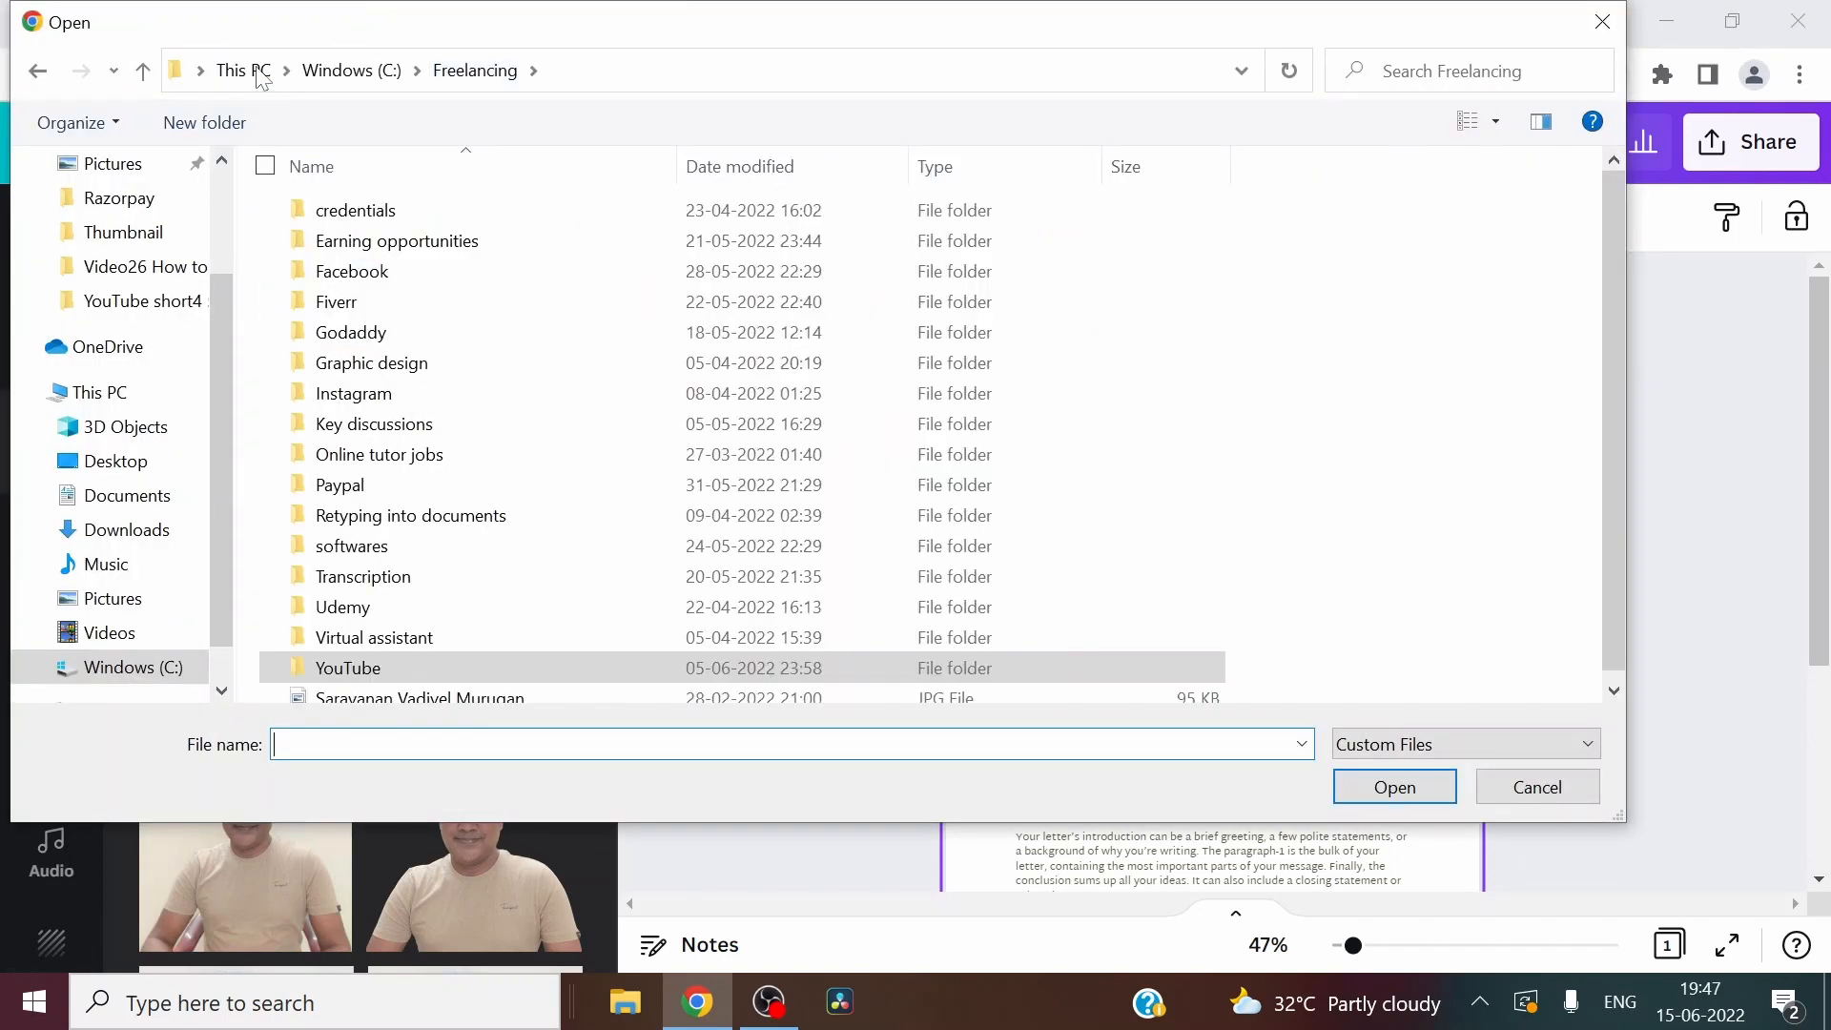
pyautogui.click(376, 82)
pyautogui.scroll(-5, 570, 579)
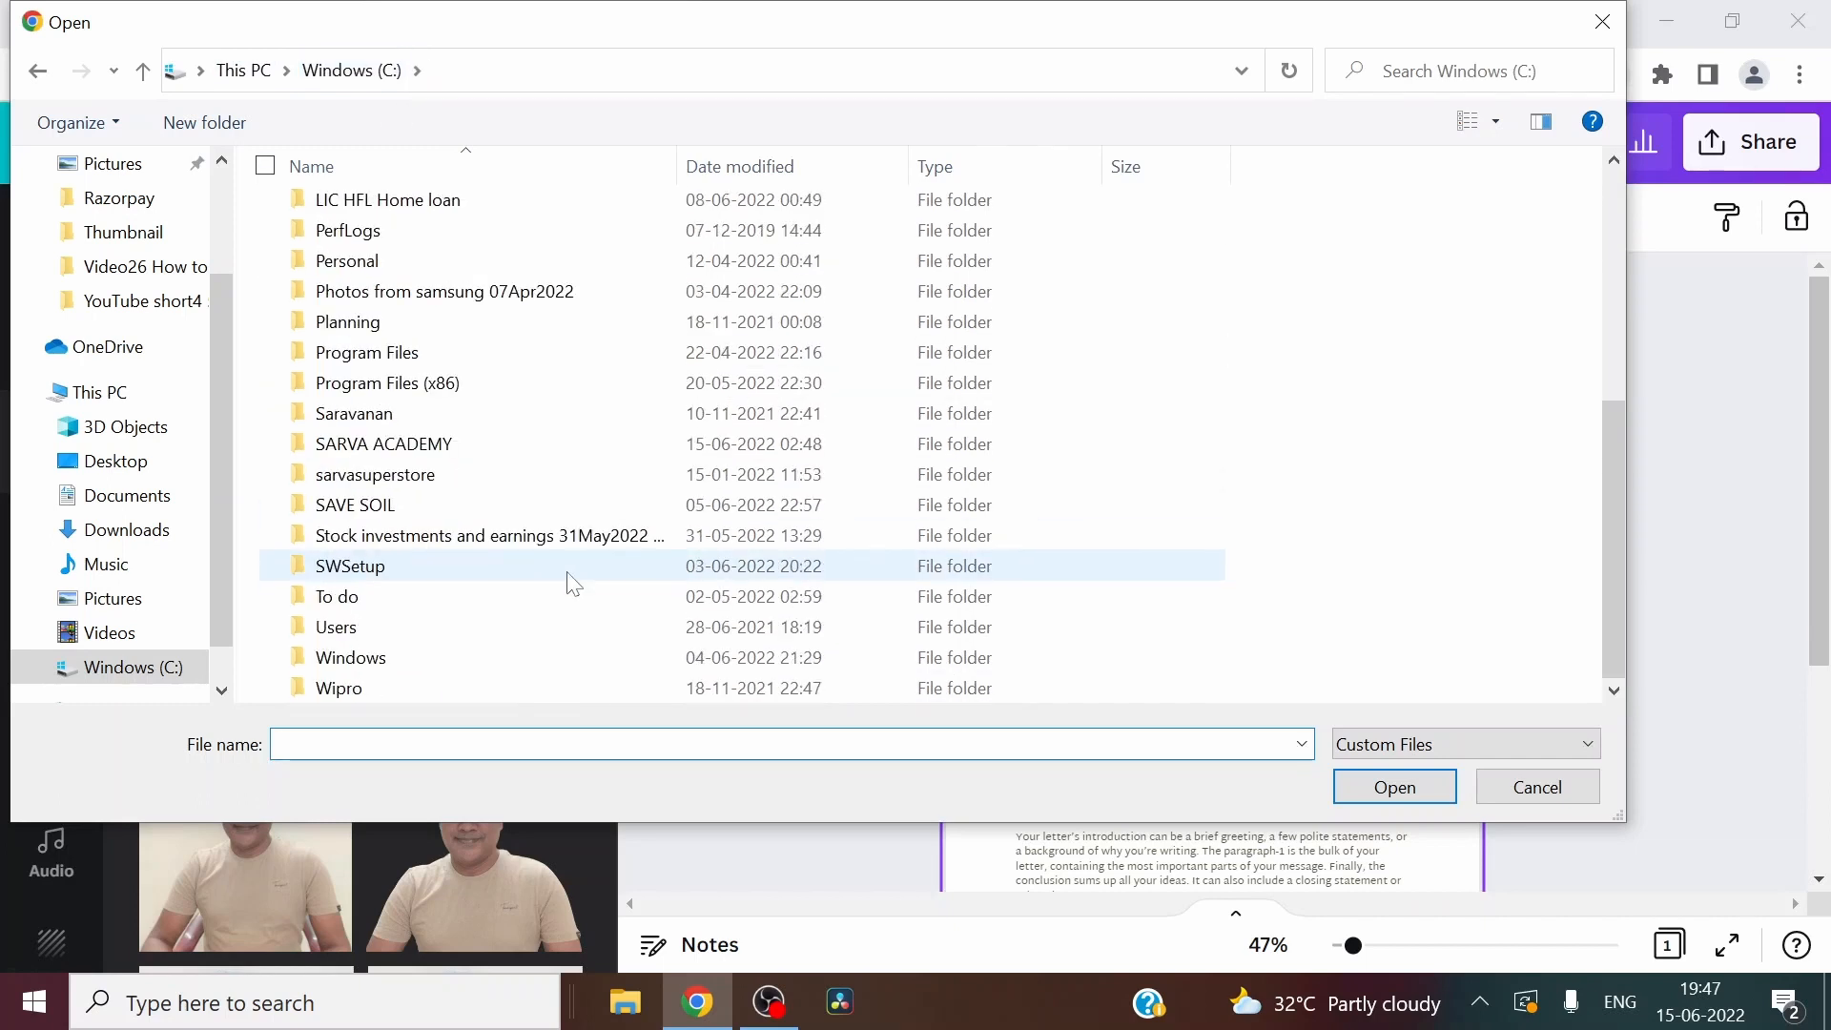
pyautogui.click(423, 453)
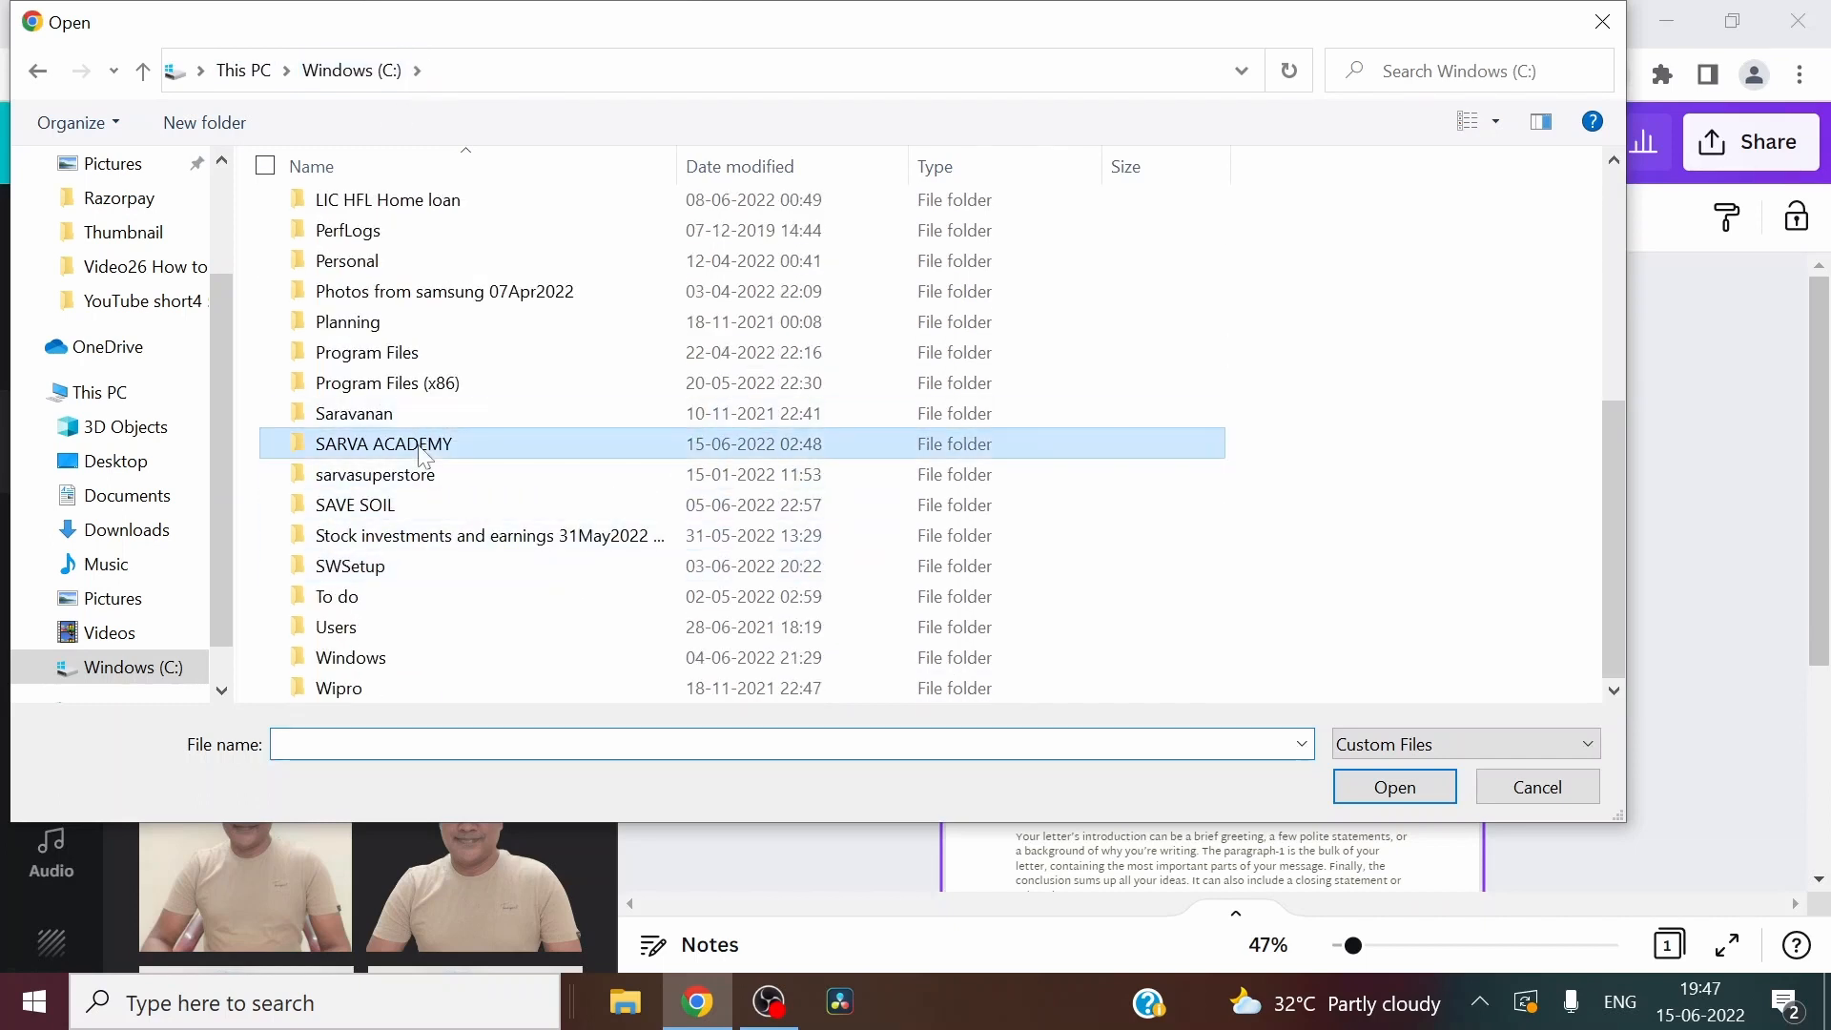
pyautogui.doubleClick(424, 454)
pyautogui.click(335, 313)
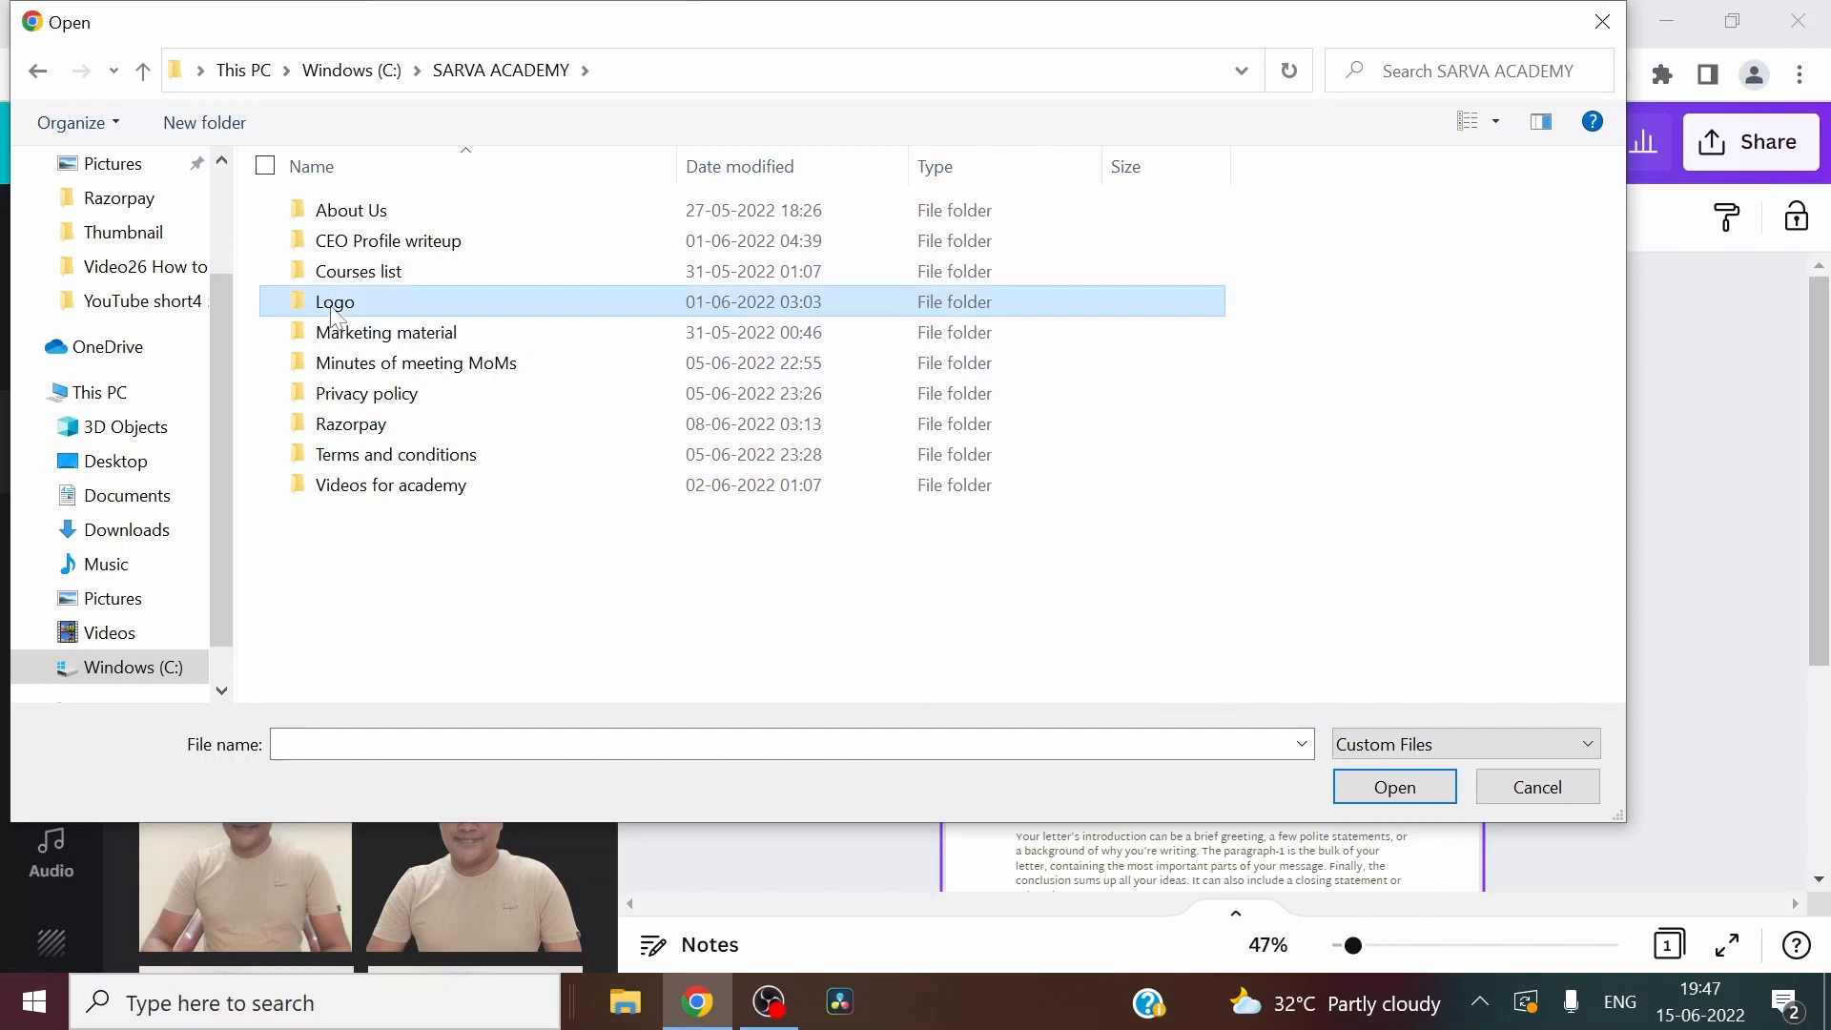
pyautogui.doubleClick(334, 312)
pyautogui.click(400, 200)
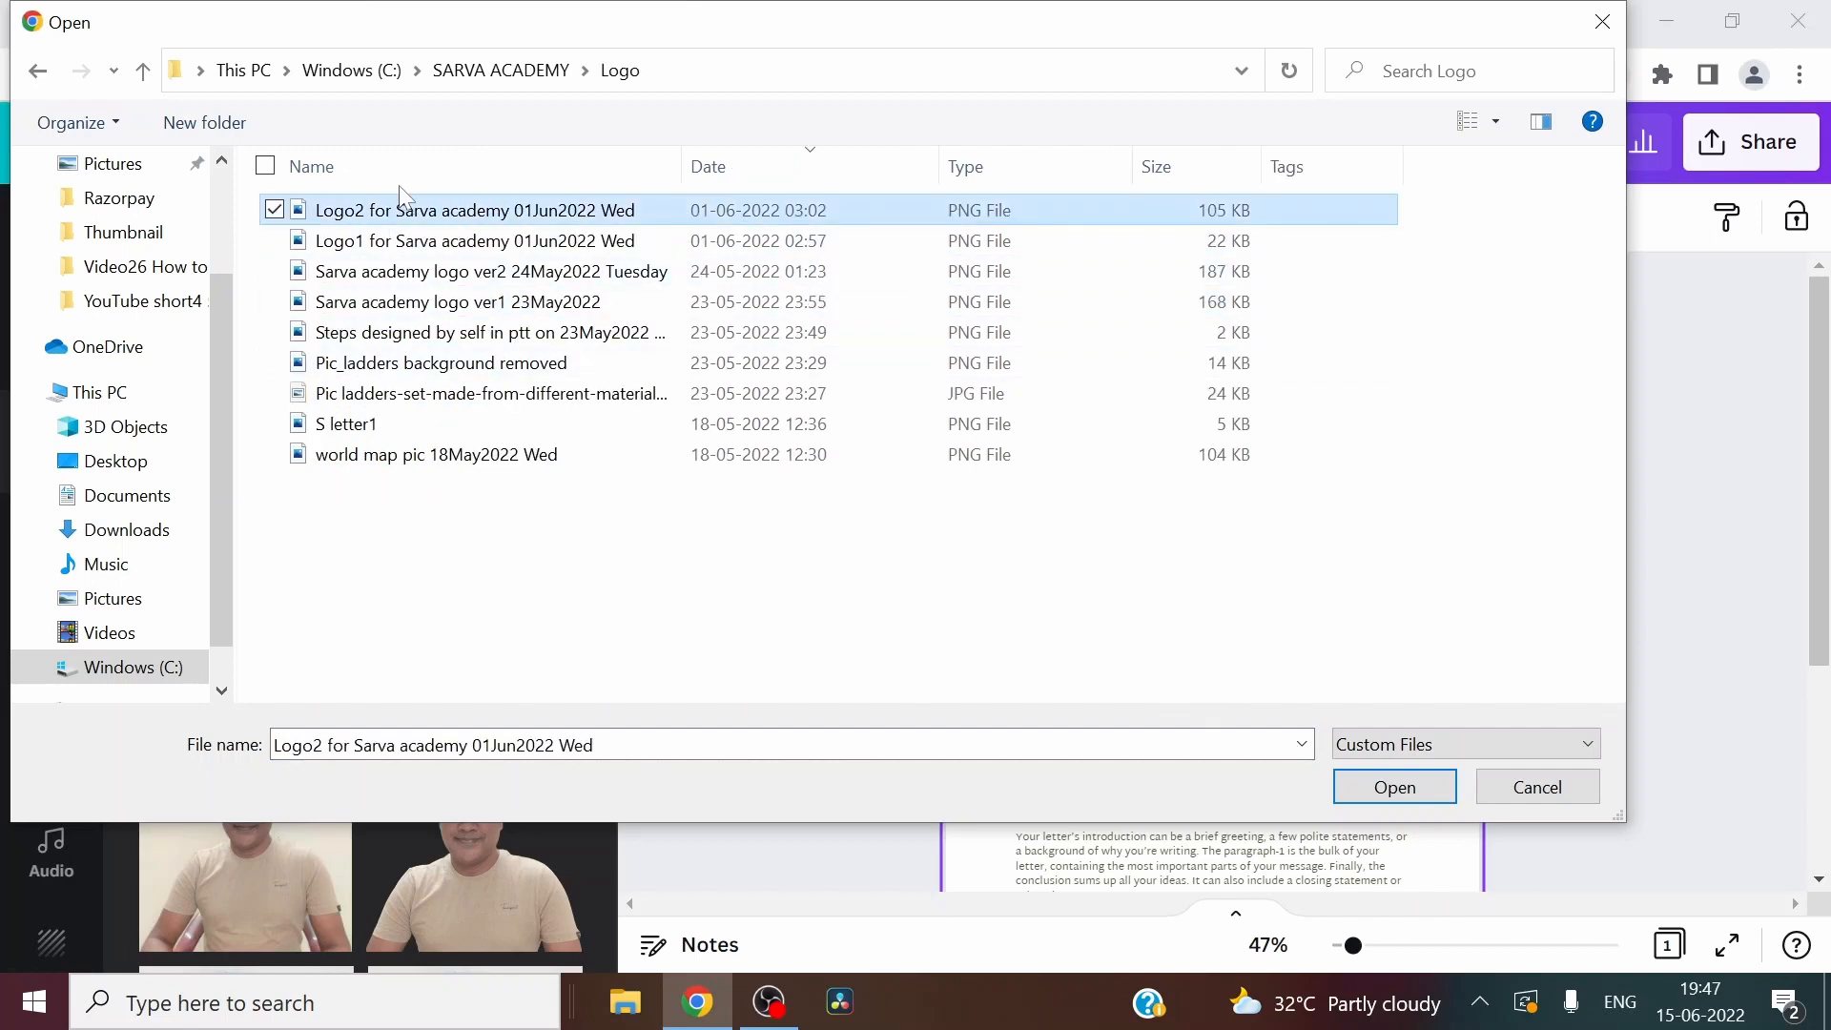
pyautogui.click(1449, 787)
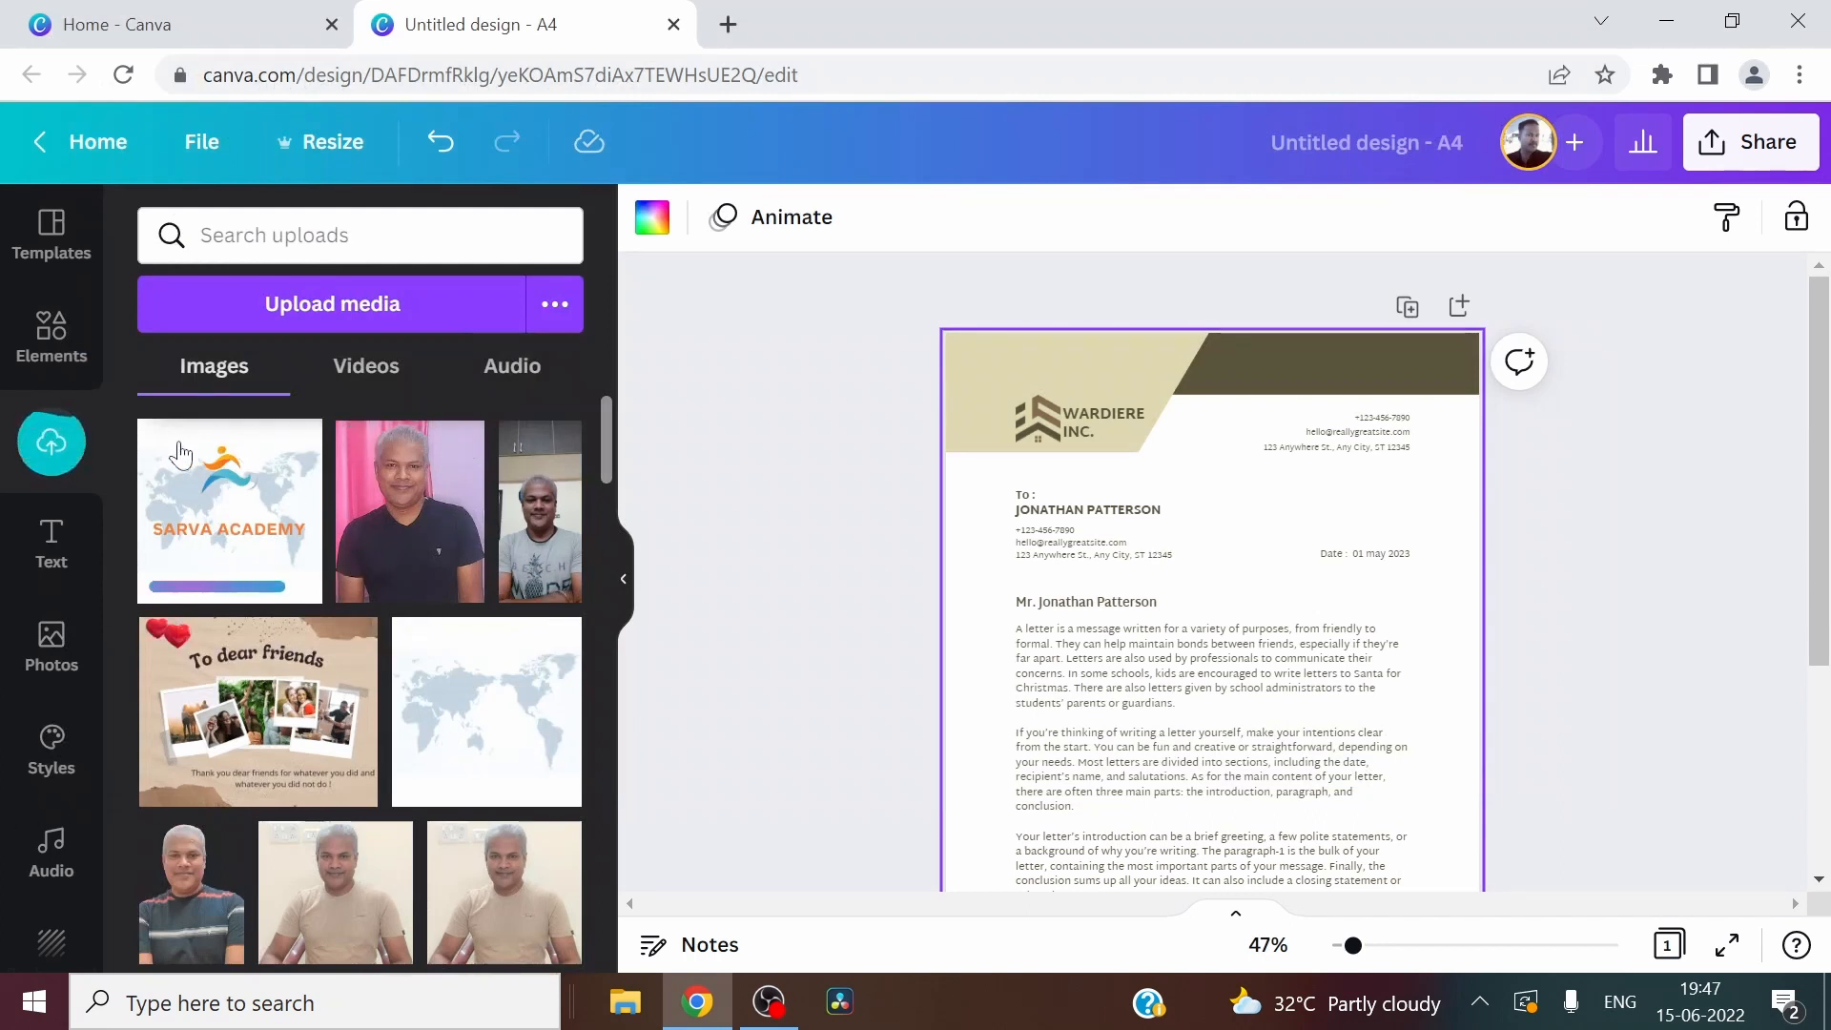
# Replace the Wardiere logo with the uploaded Sarva Academy logo, shrunk to fit inside the beige header shape near the page's left edge
pyautogui.moveTo(558, 656)
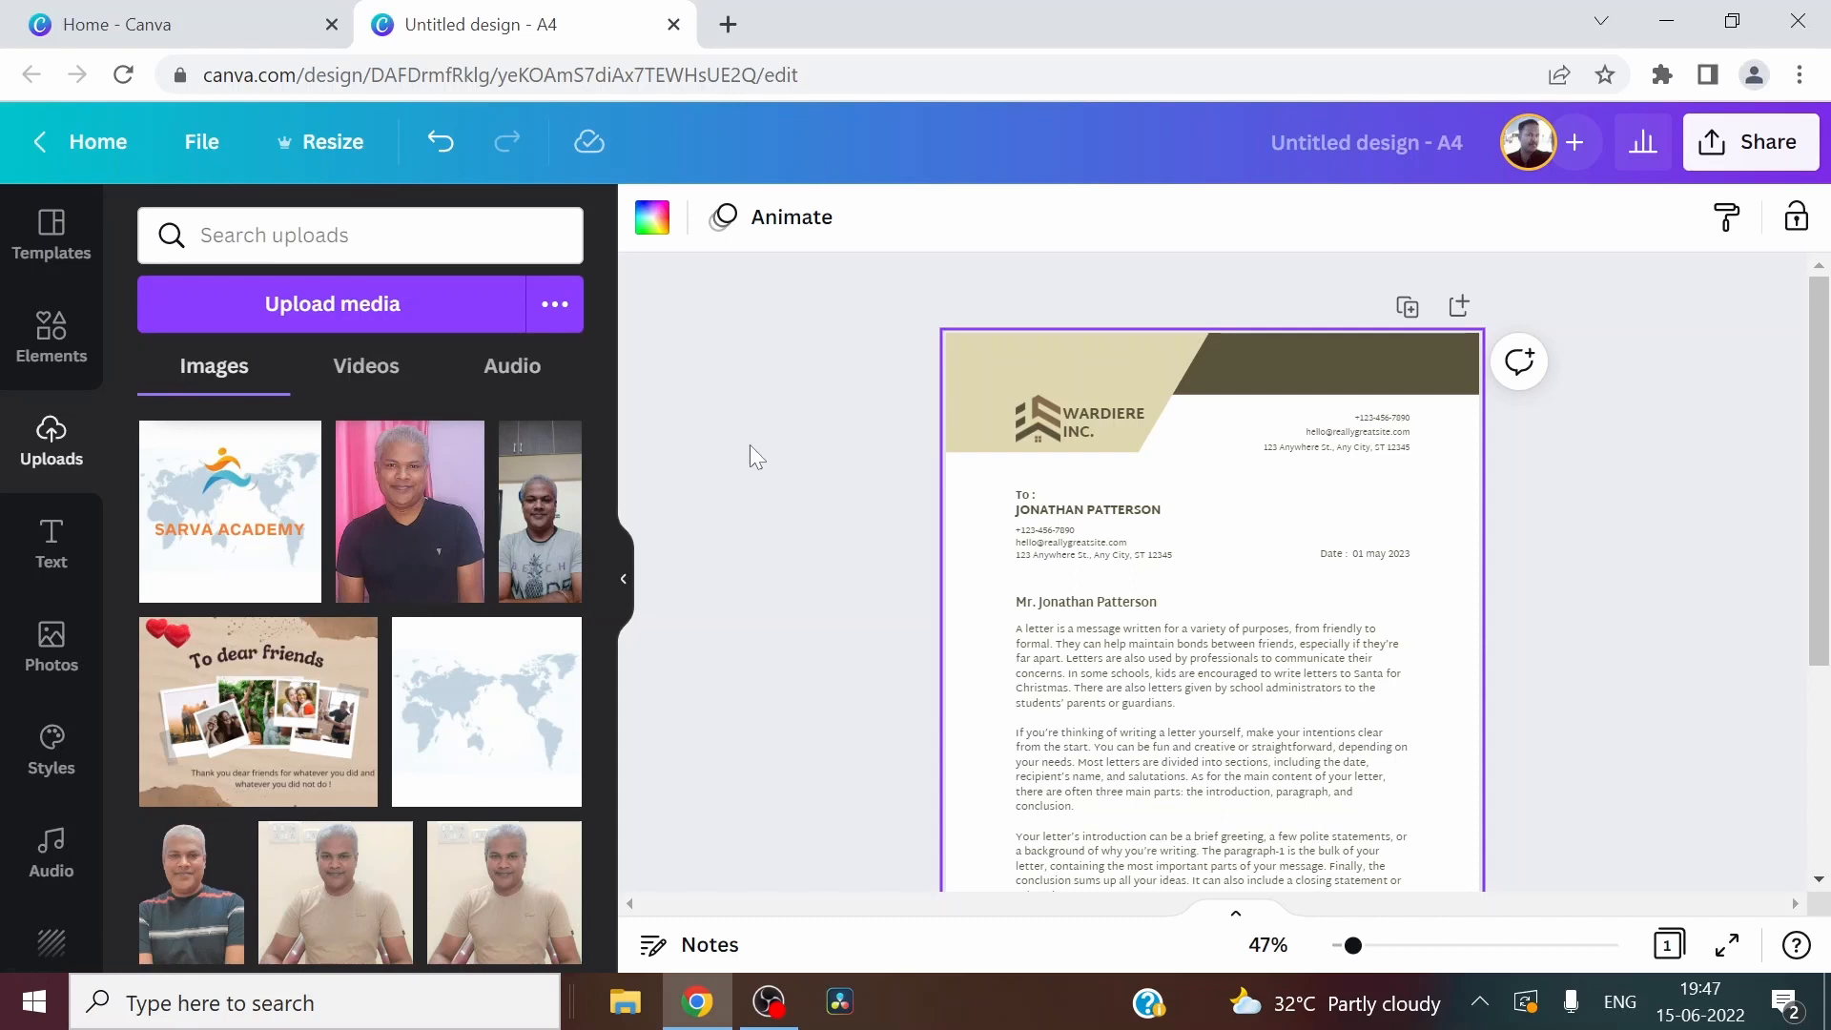
pyautogui.click(1034, 427)
pyautogui.press('Delete')
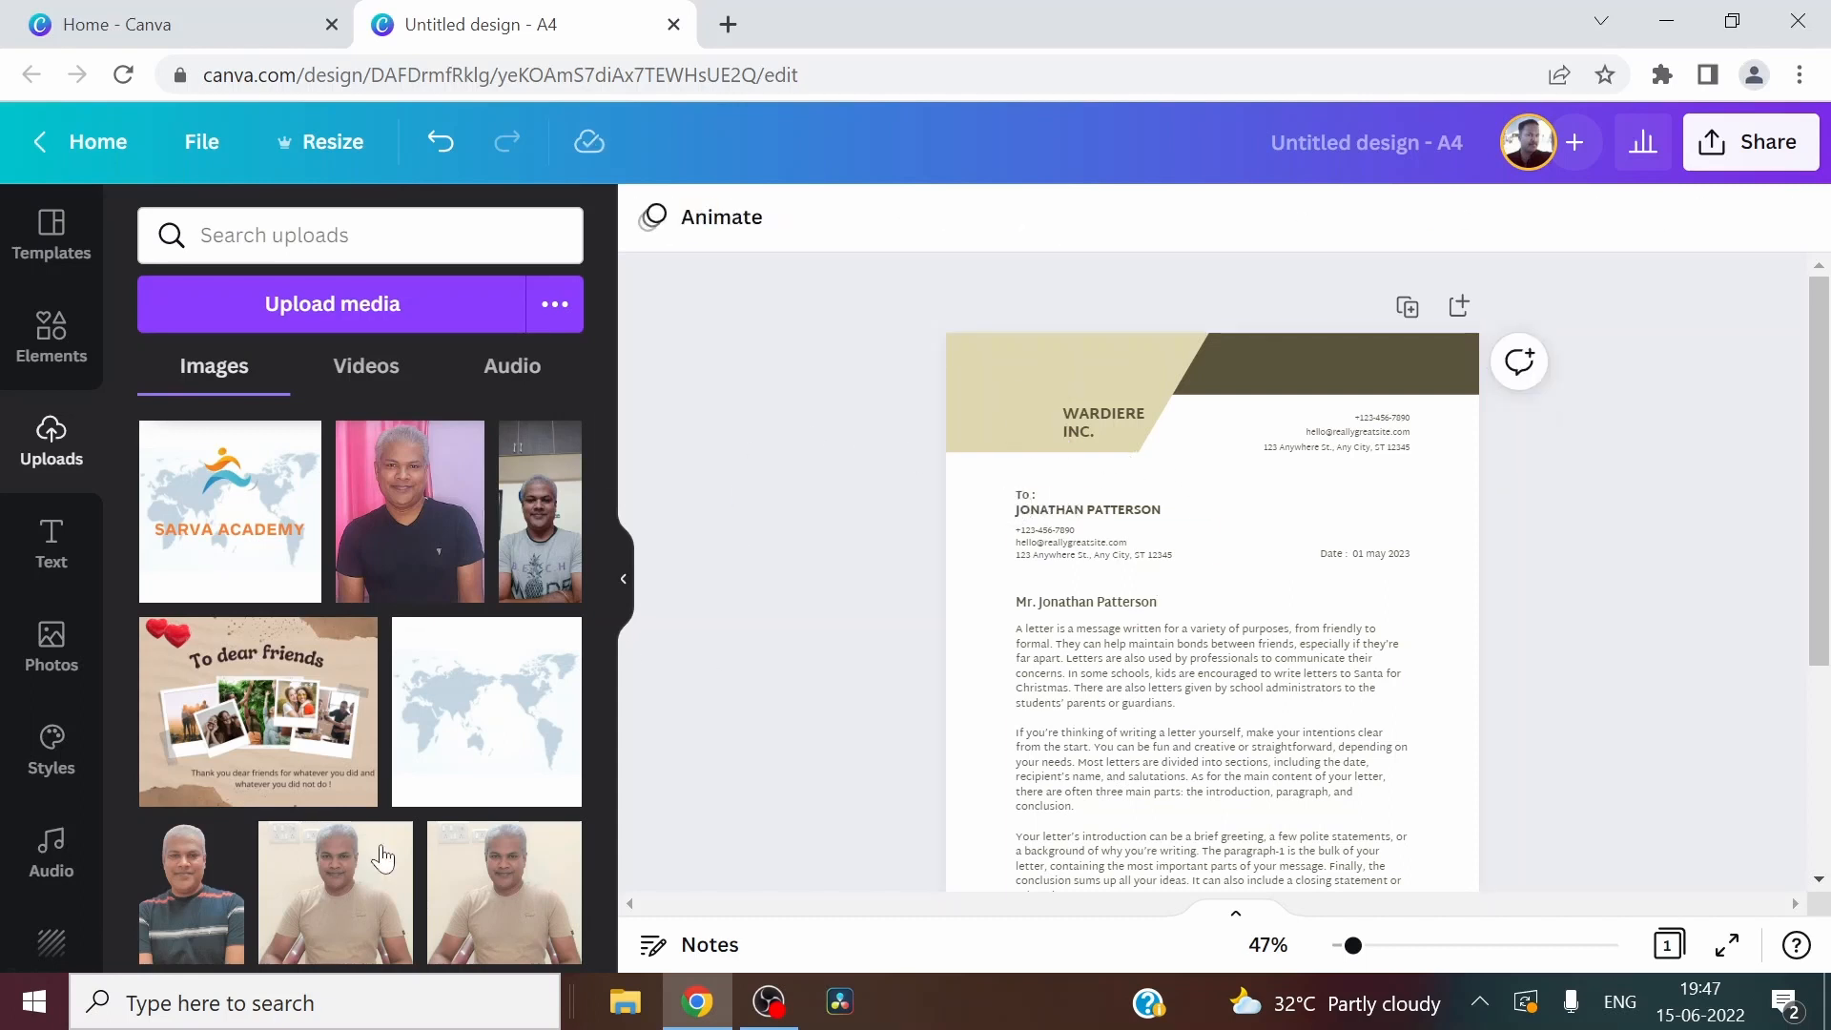
pyautogui.click(238, 525)
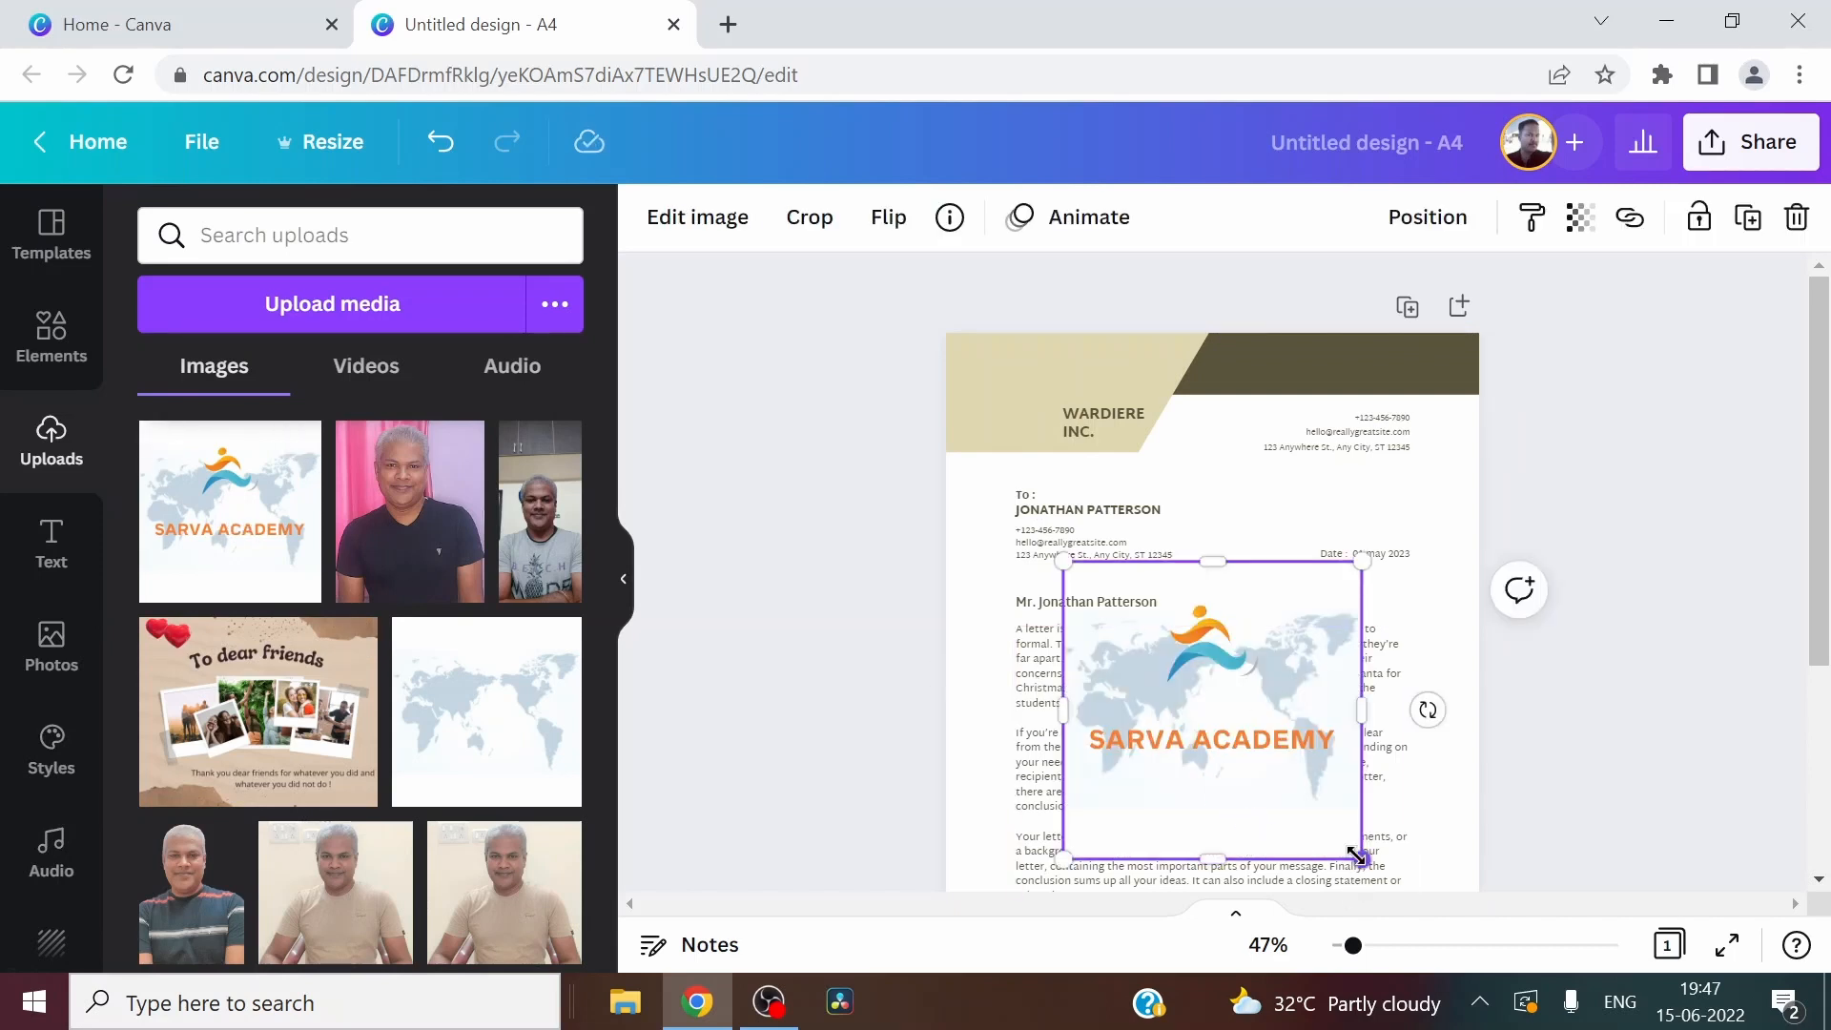
pyautogui.moveTo(1362, 857); pyautogui.dragTo(992, 399)
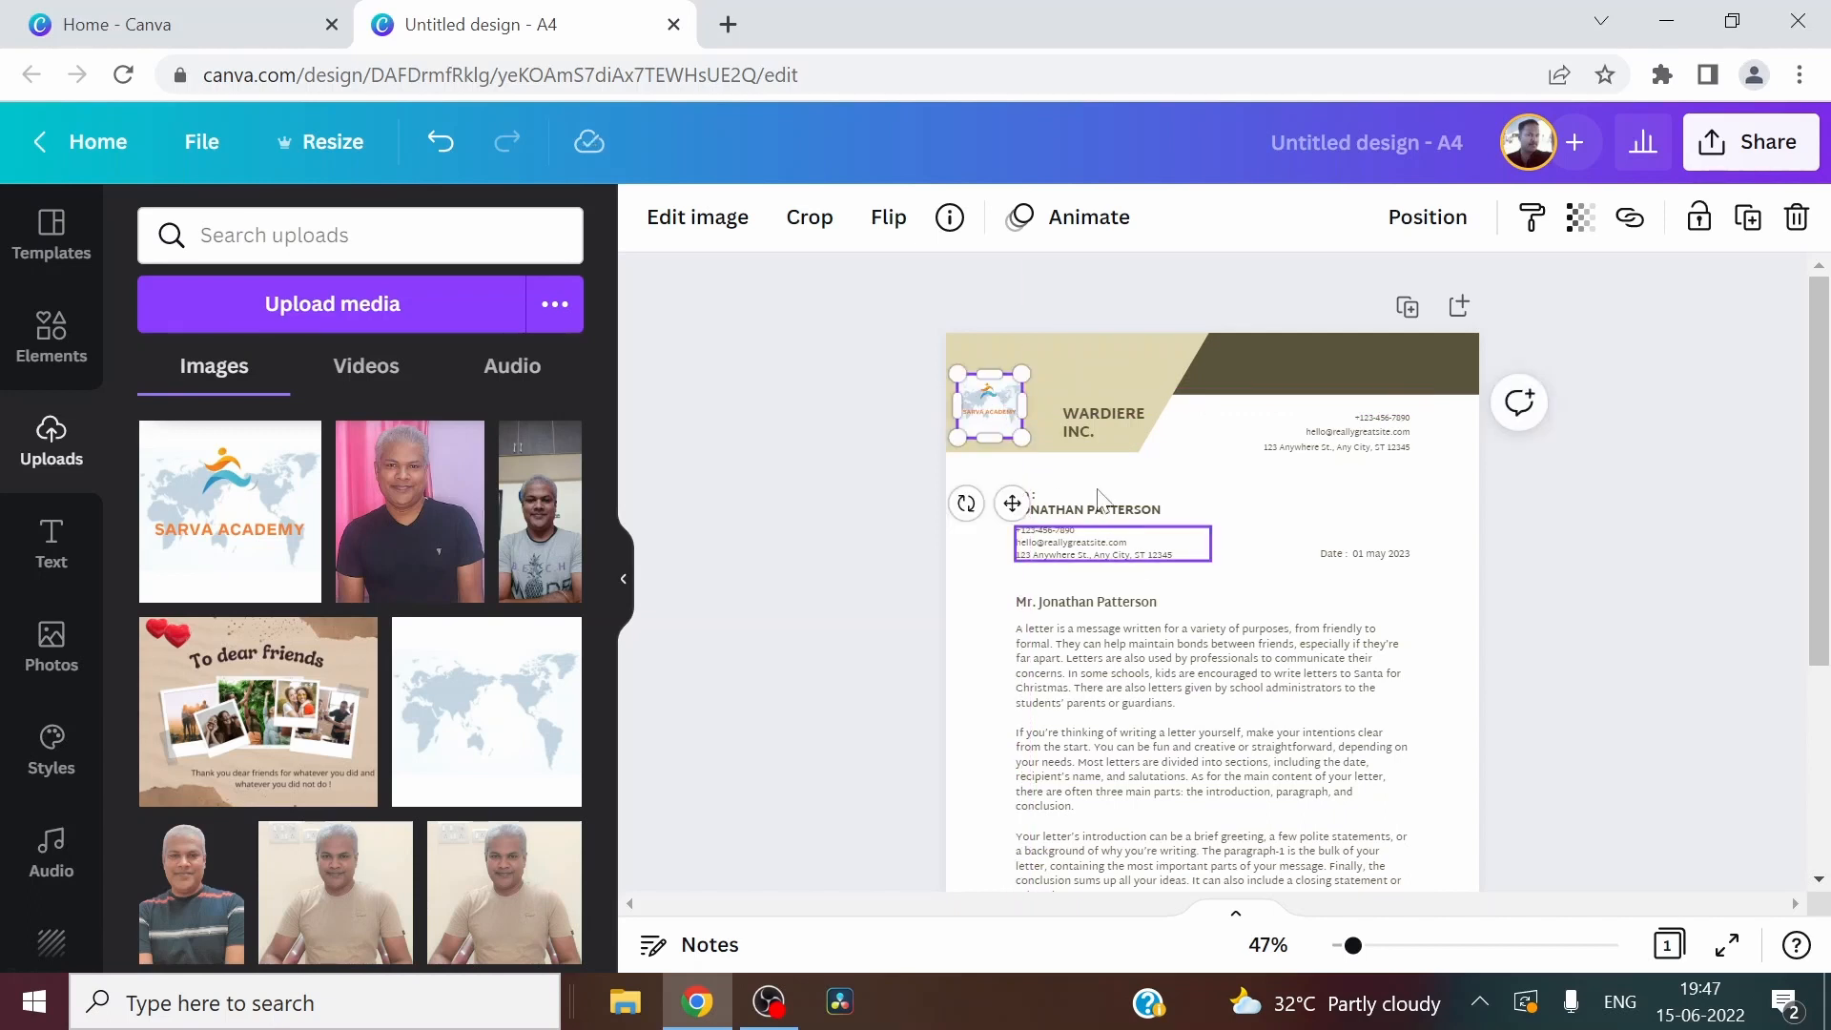
# Move the company name beside the logo and replace its text with "SARVA ACADEMY" on two lines
pyautogui.click(1100, 422)
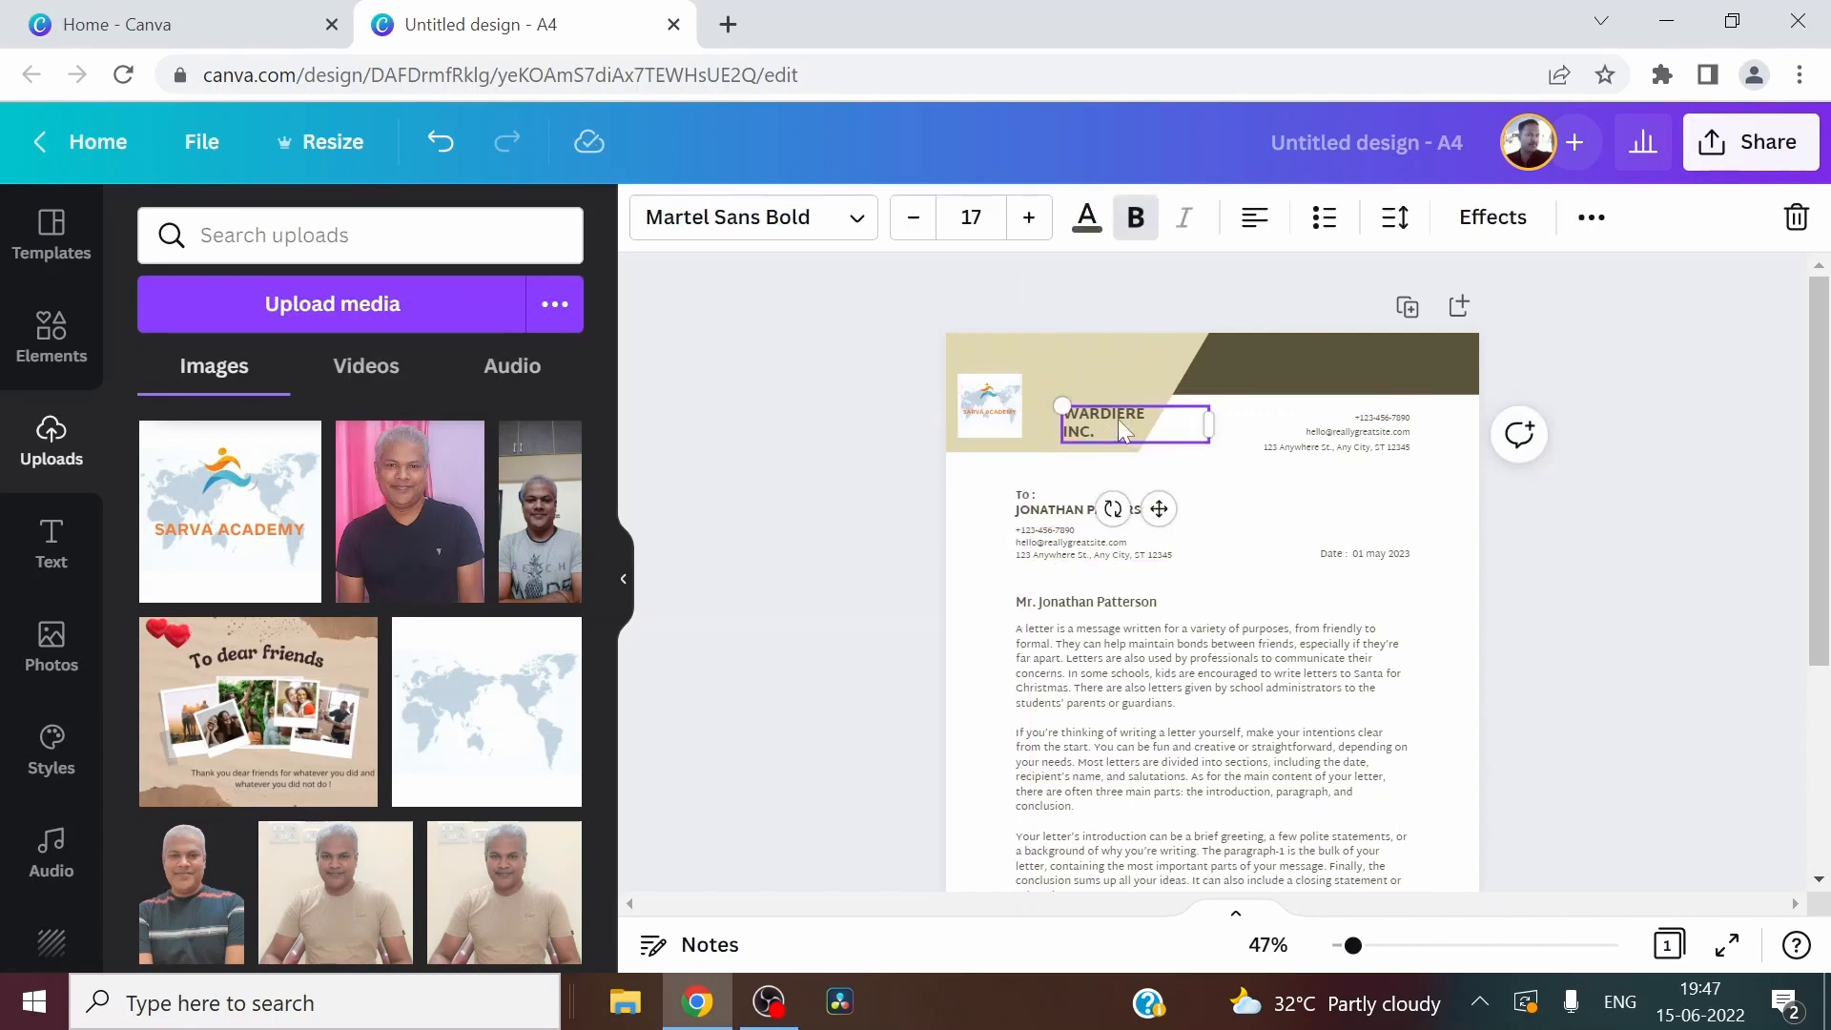
pyautogui.moveTo(1110, 420); pyautogui.dragTo(1081, 399)
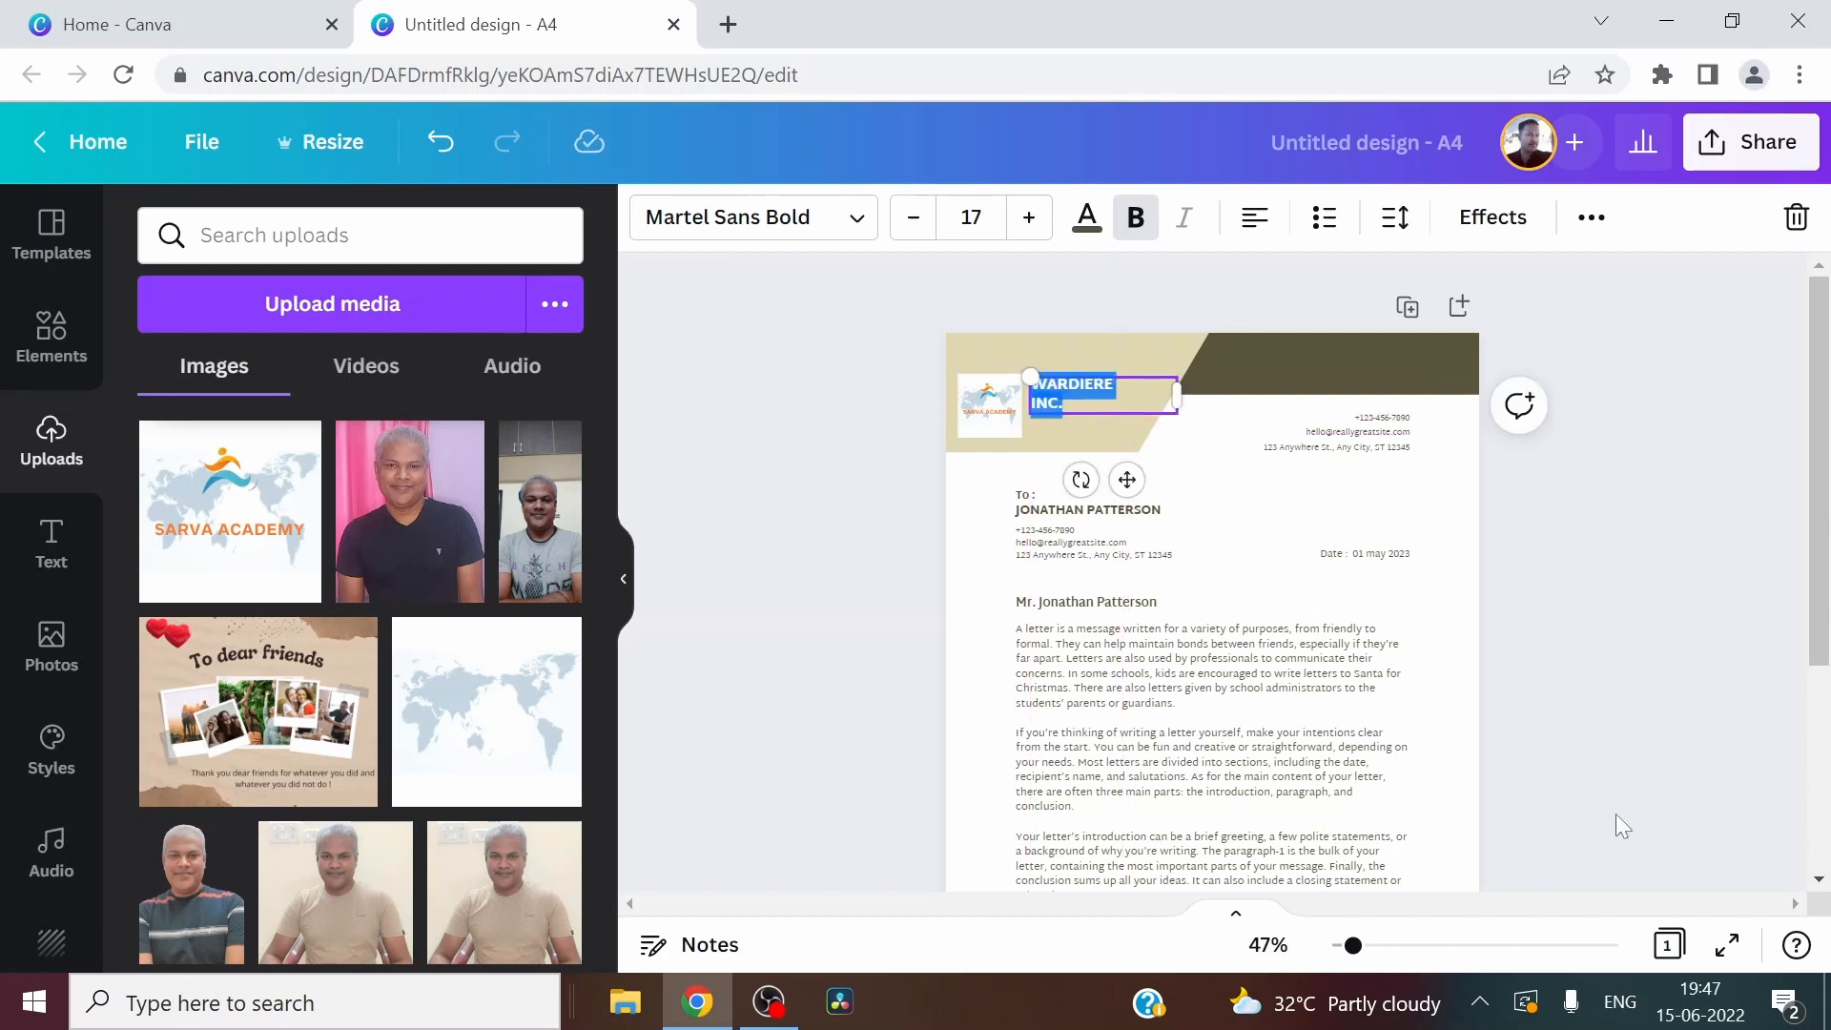
pyautogui.press('BackSpace')
pyautogui.write('SA')
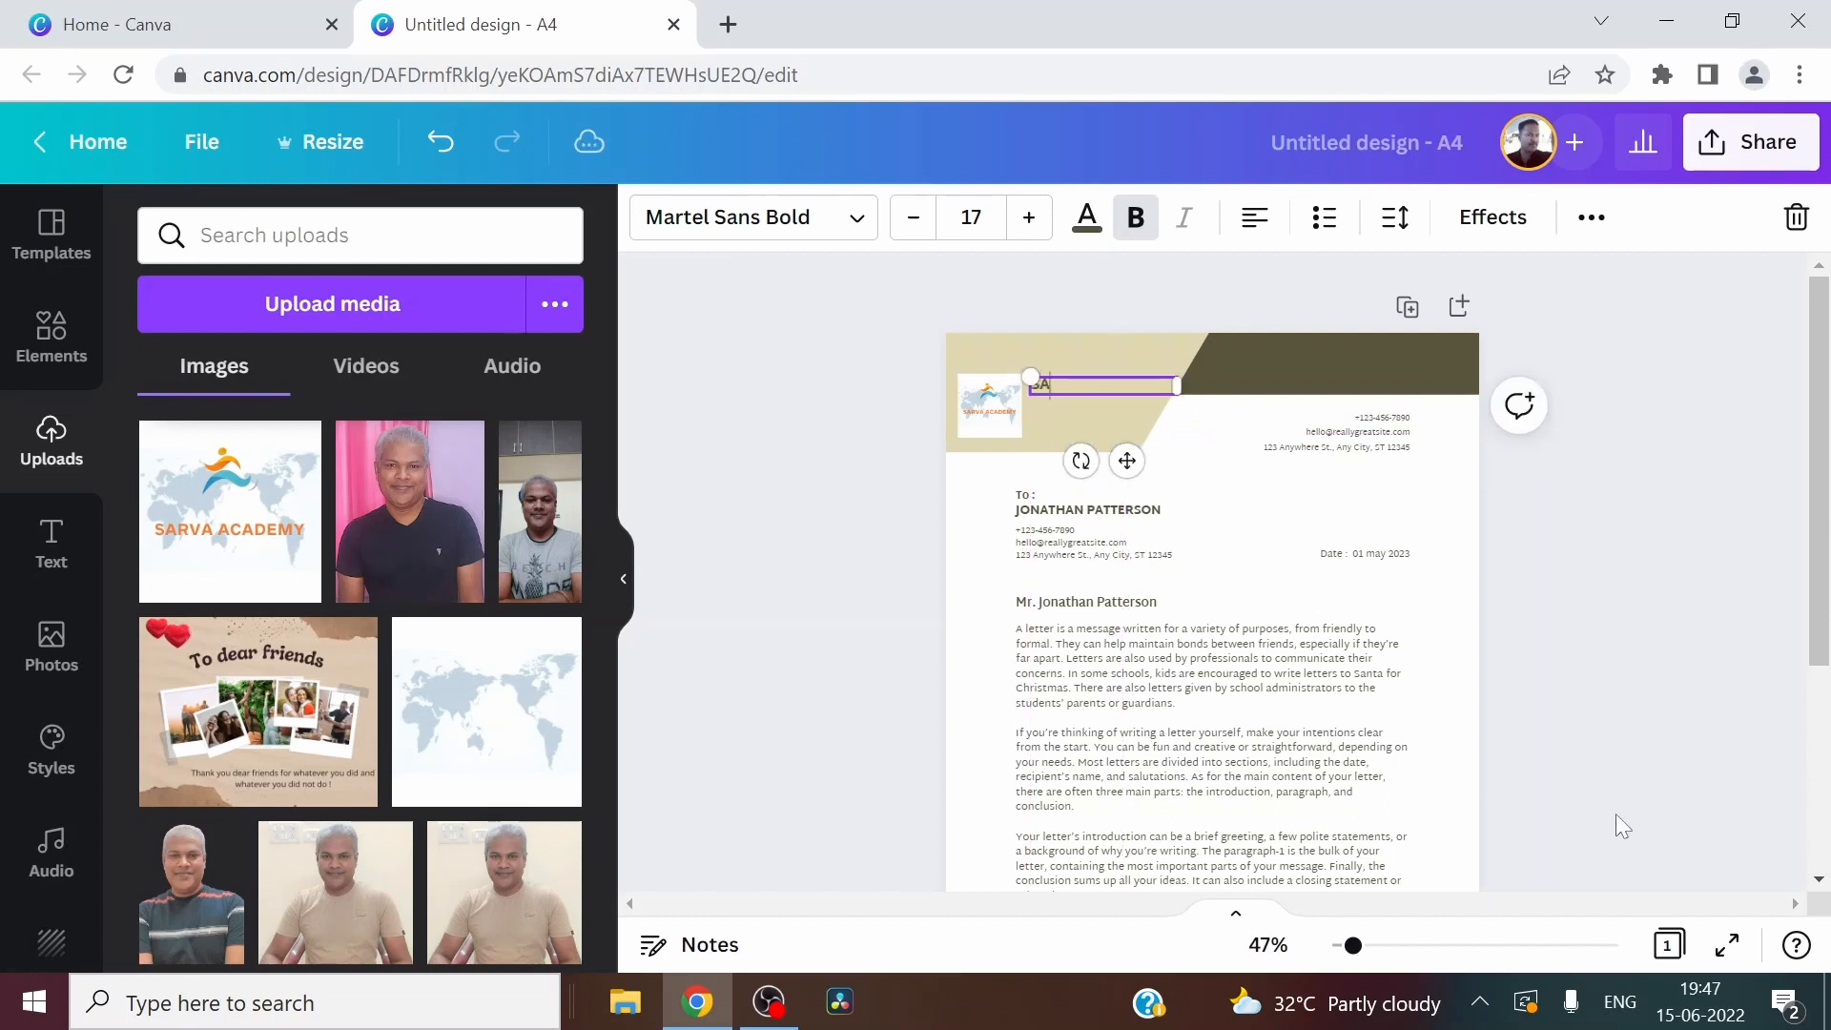
pyautogui.write('RVA ACADEMY')
pyautogui.click(1095, 386)
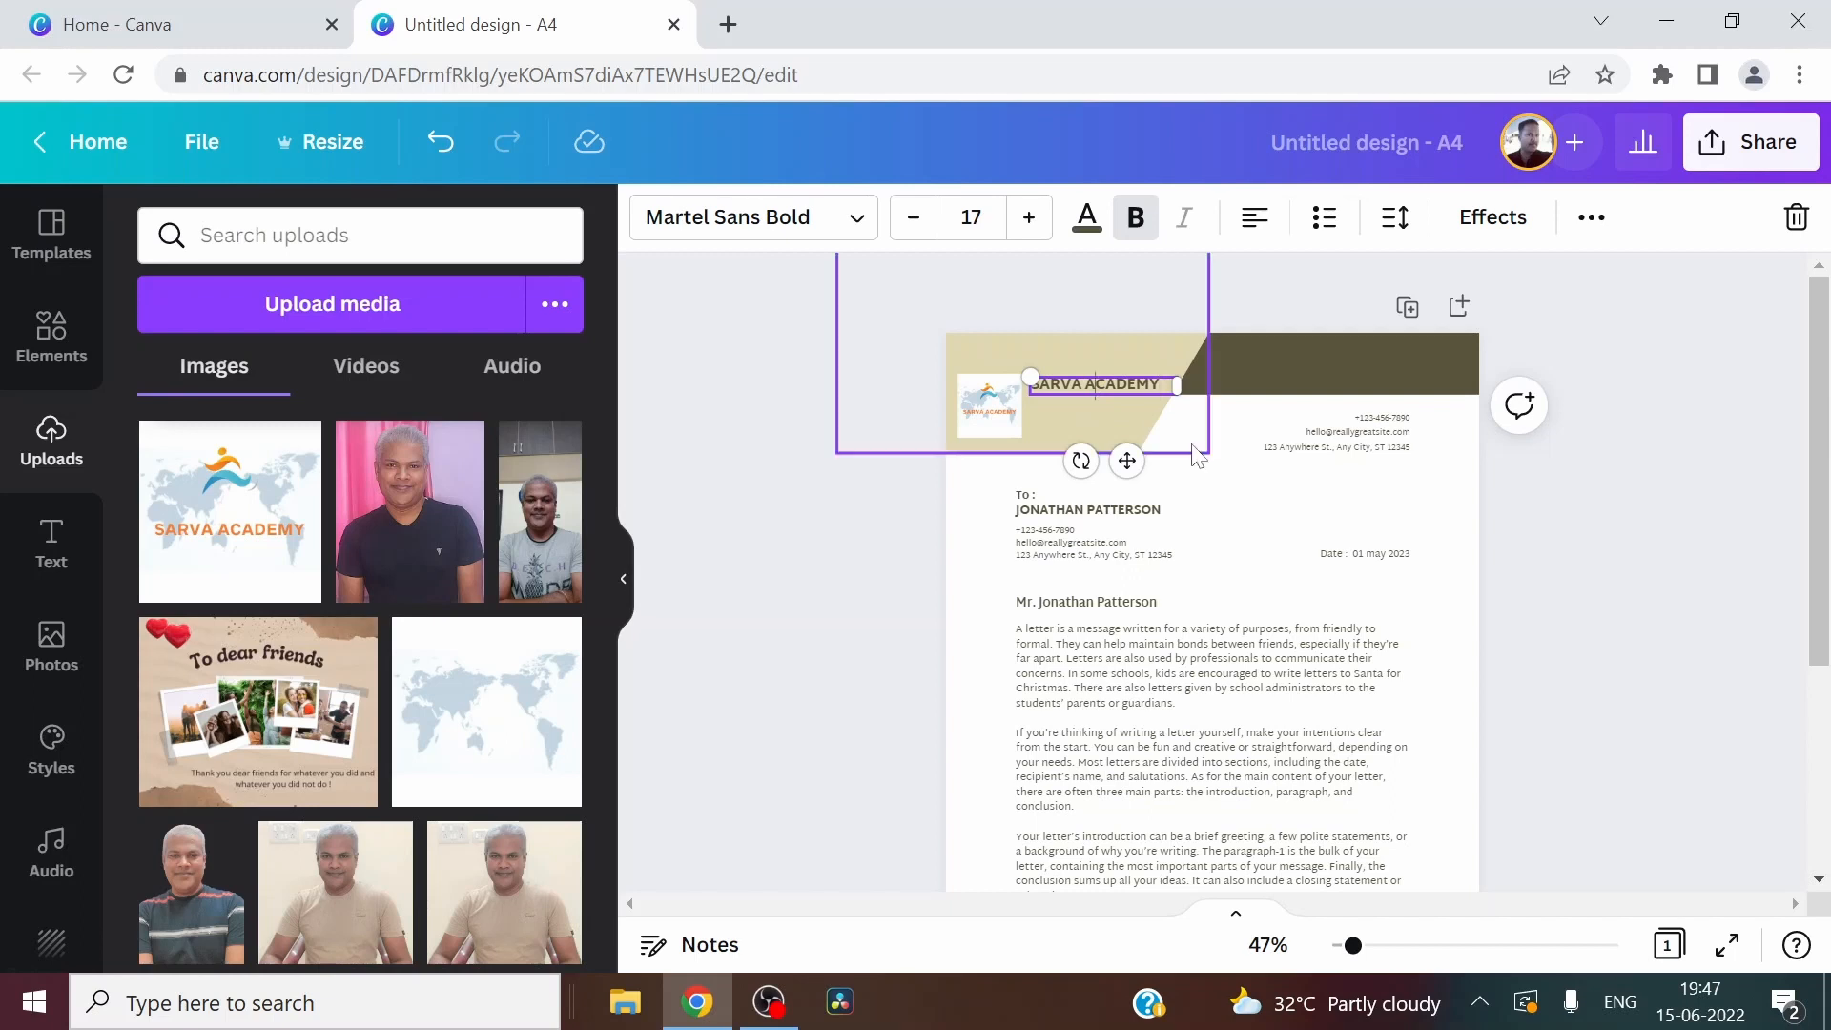
pyautogui.press('Return')
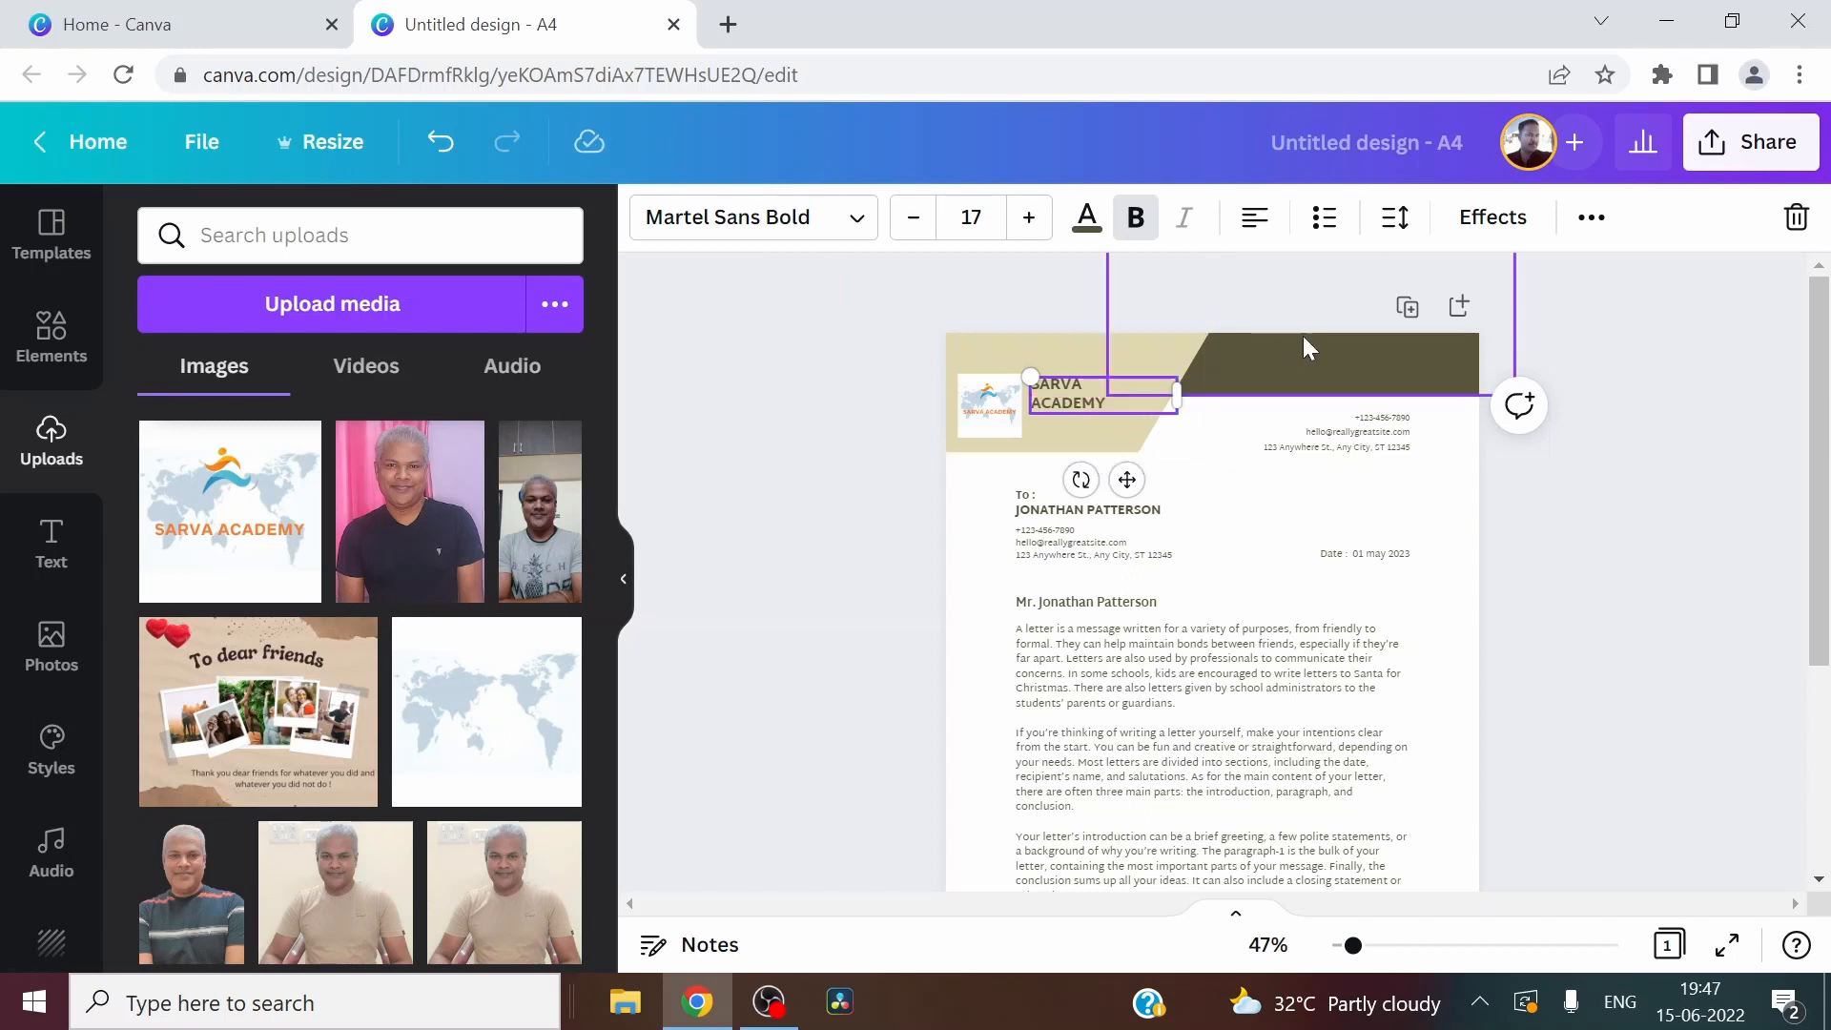
# Set the company name's font size to 21 and narrow its text box to fit the words
pyautogui.moveTo(1106, 404); pyautogui.dragTo(1018, 374)
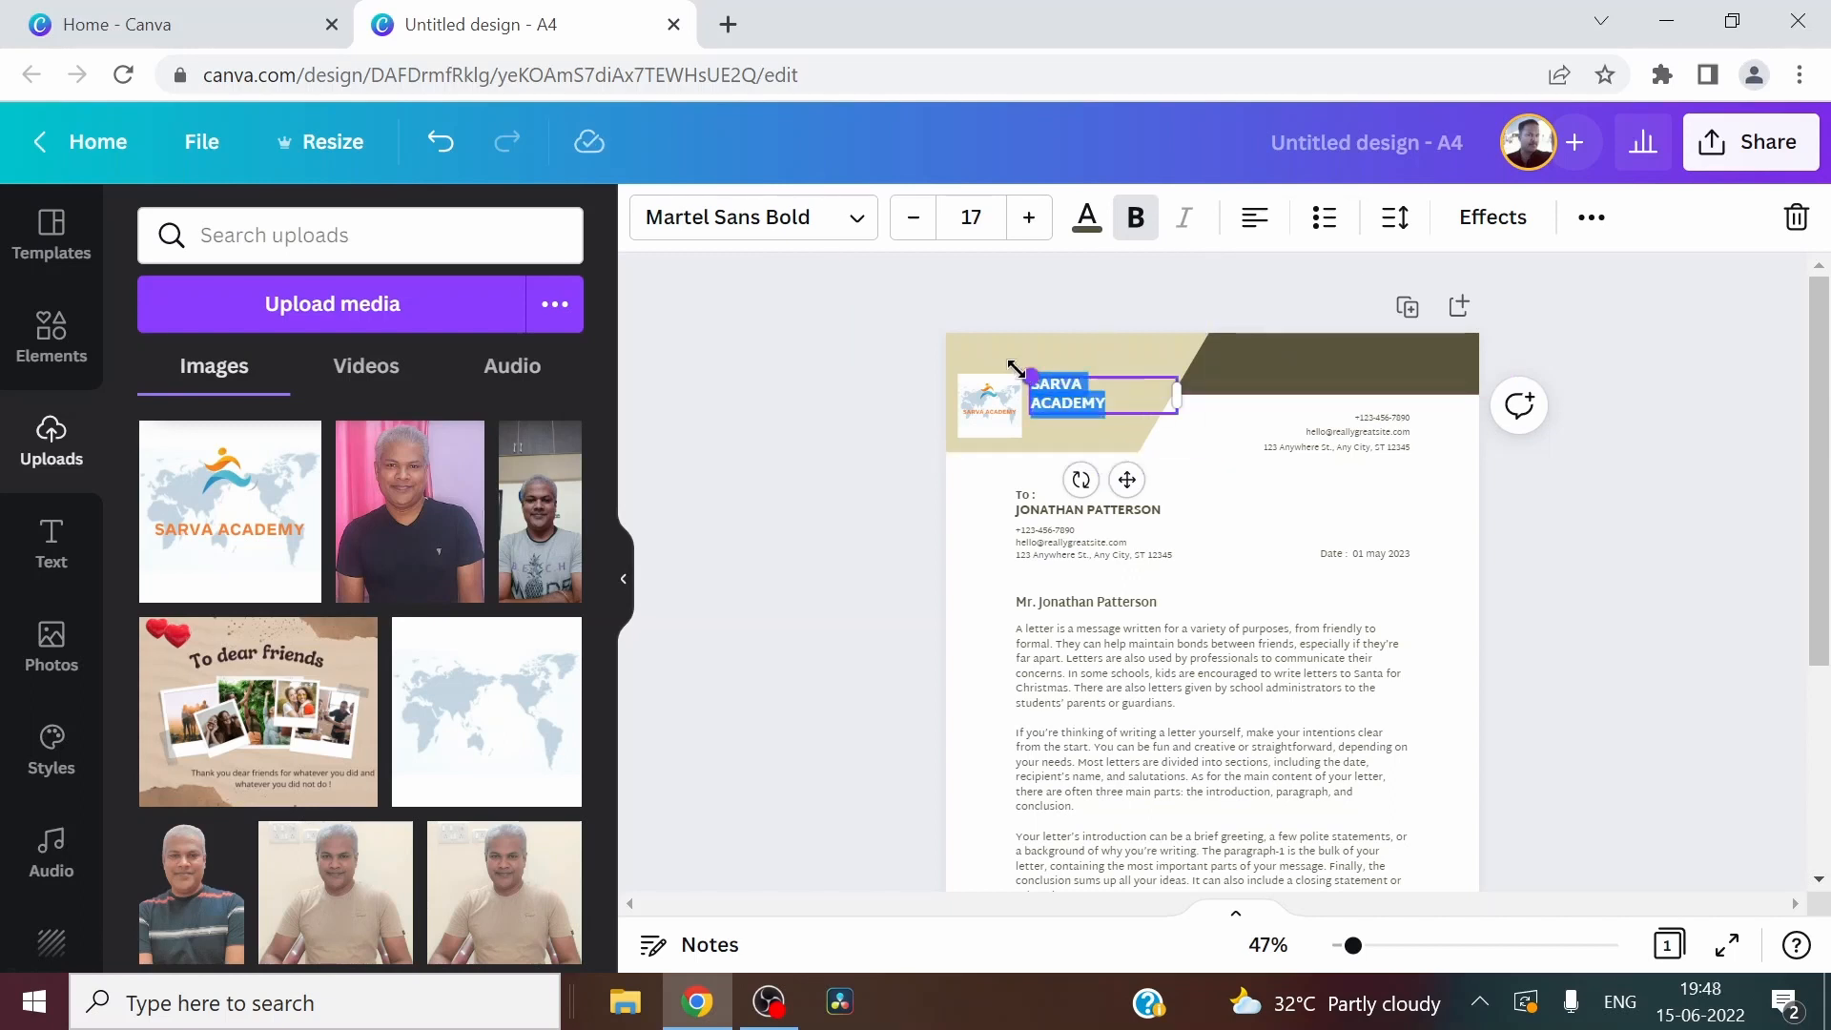
pyautogui.click(1029, 219)
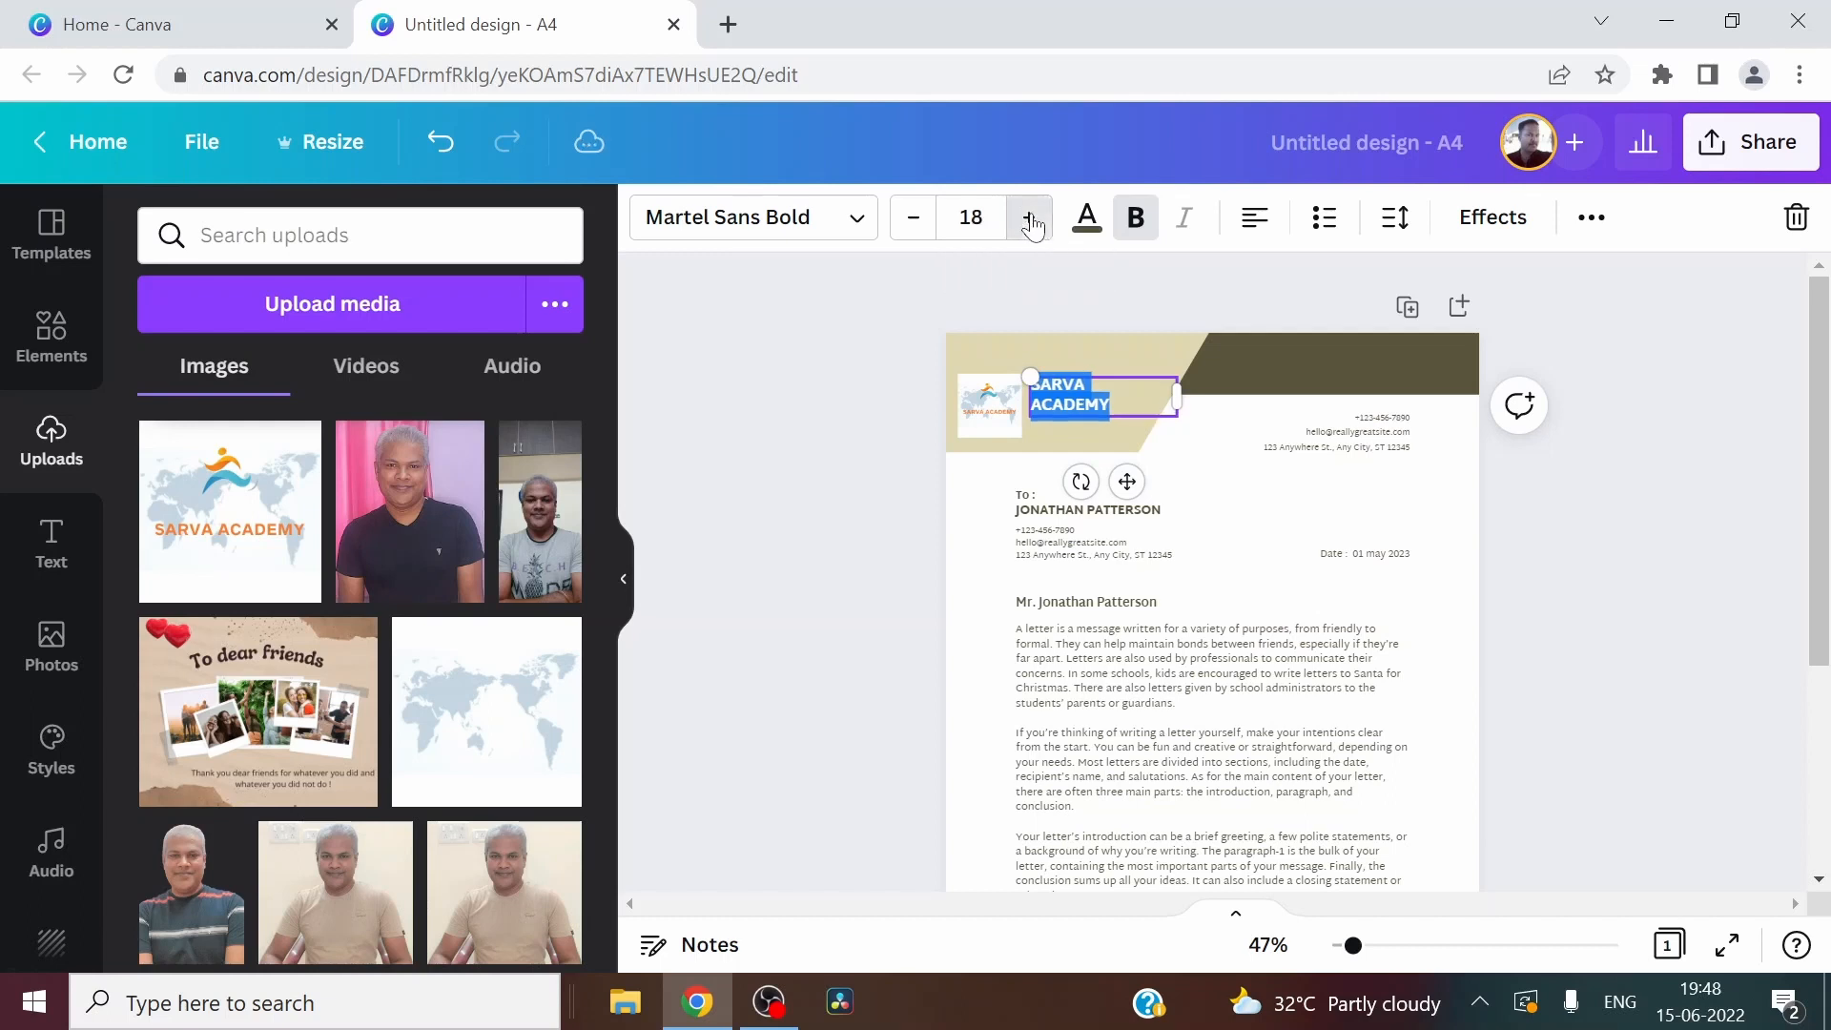
pyautogui.click(1030, 219)
pyautogui.click(1030, 220)
pyautogui.click(1030, 219)
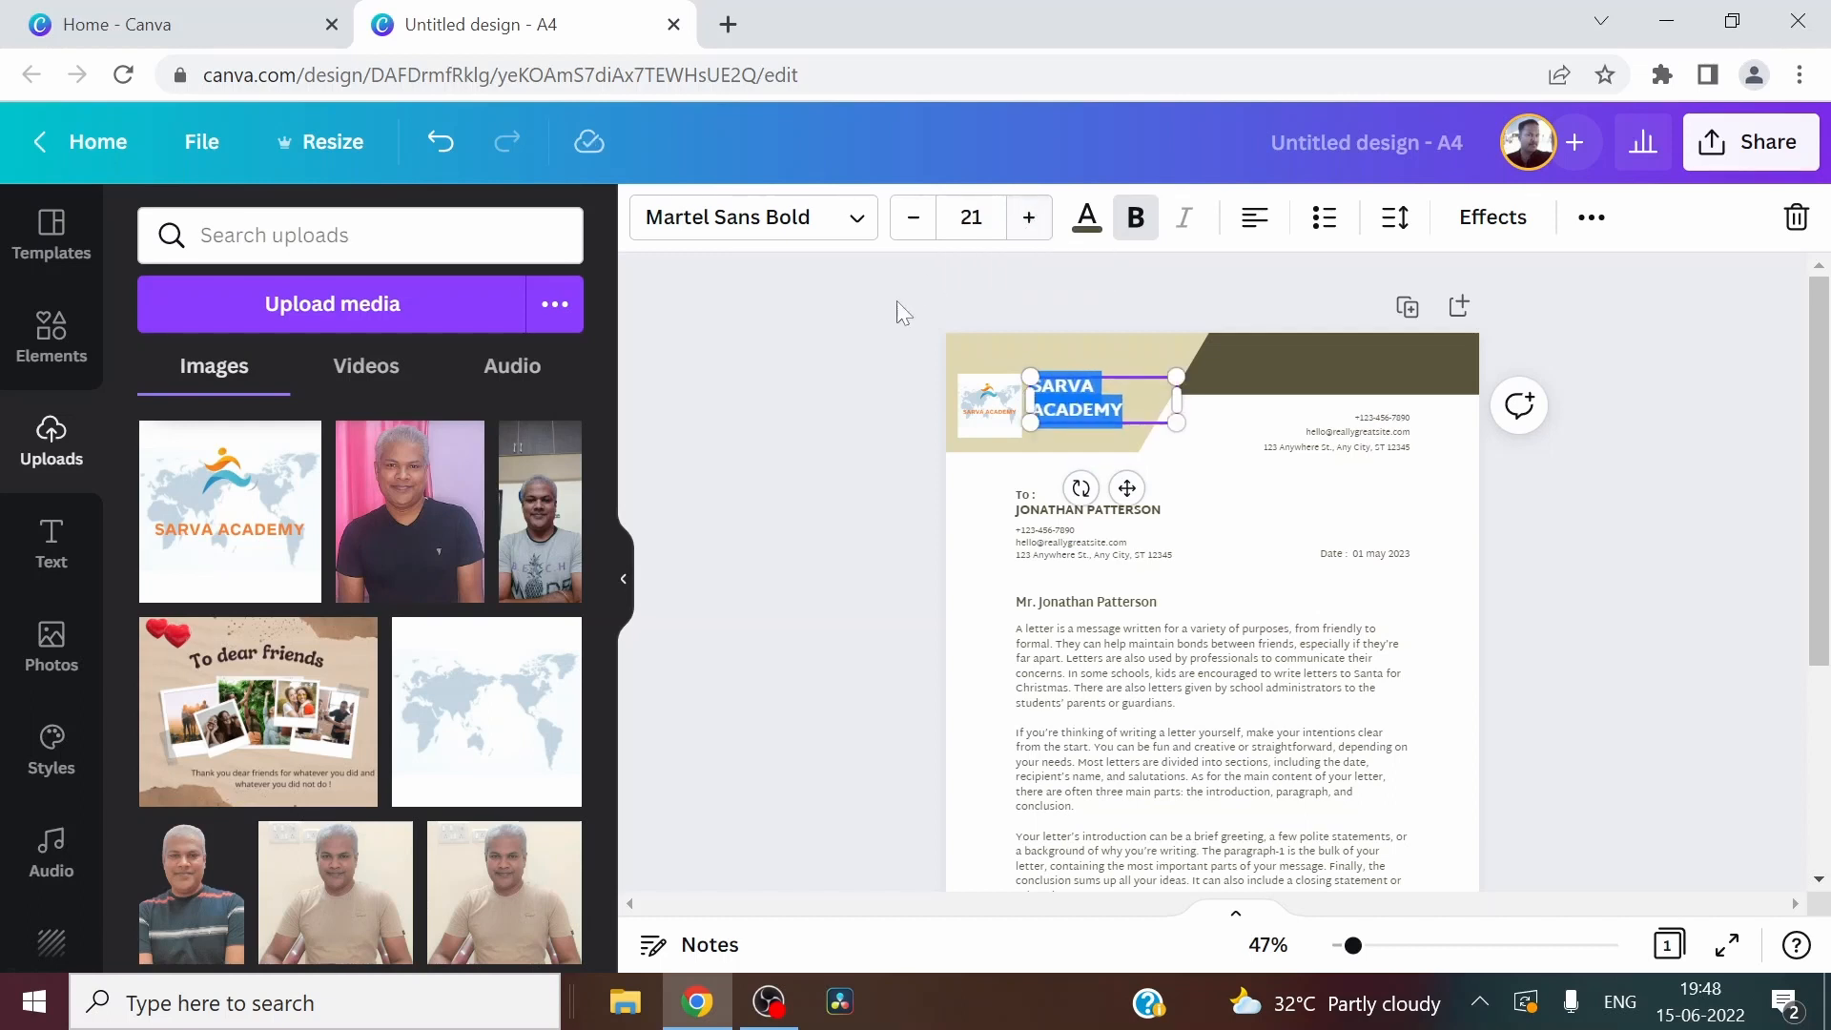
pyautogui.click(828, 410)
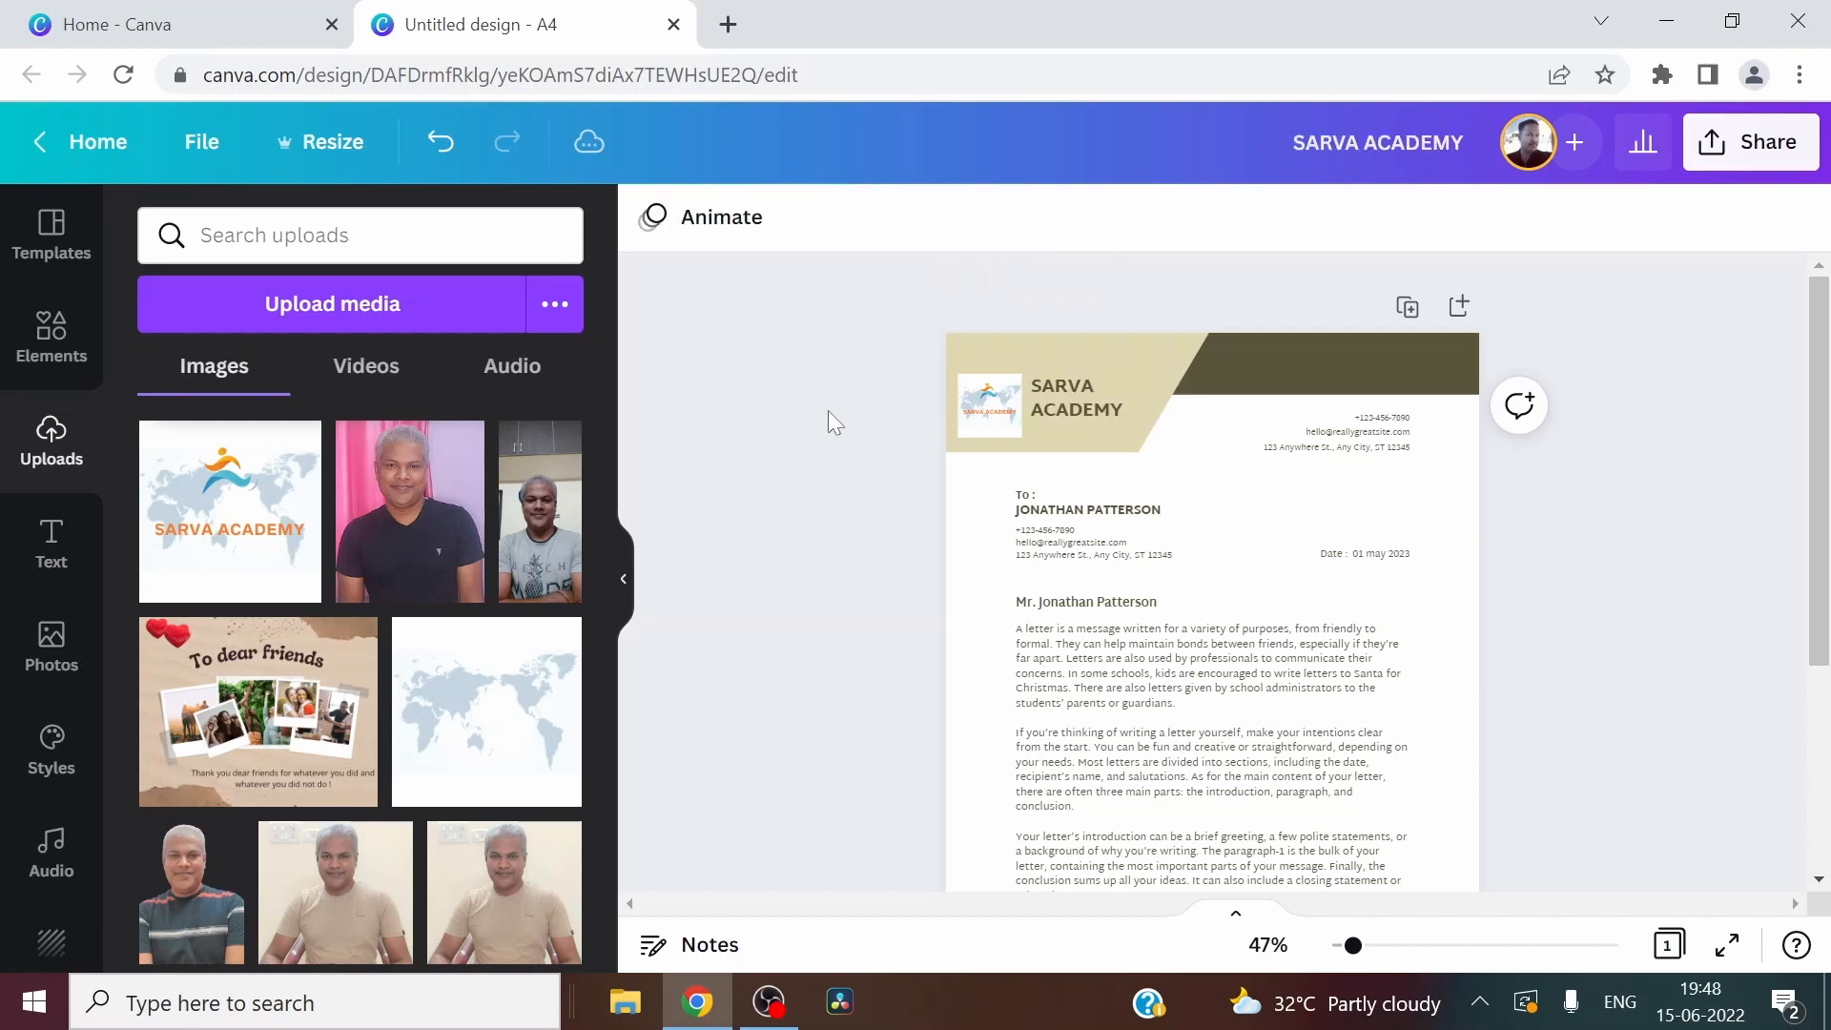
pyautogui.click(1074, 400)
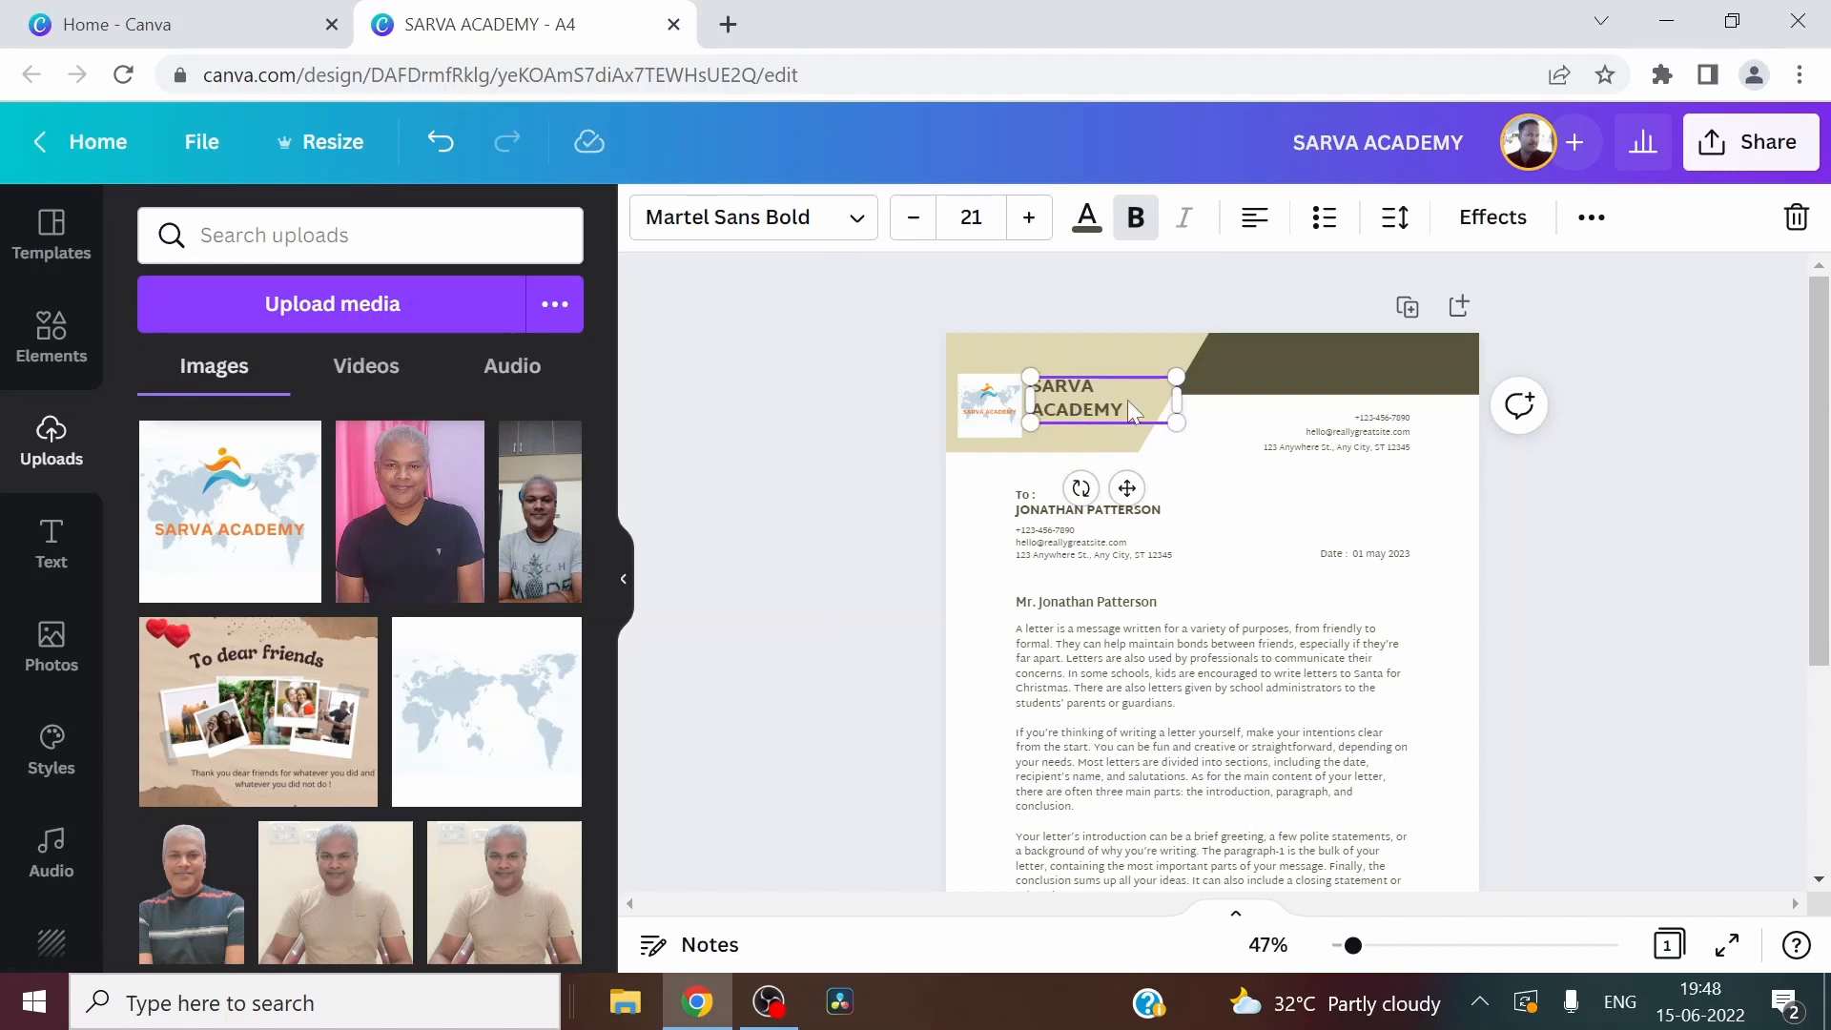
pyautogui.moveTo(1176, 401); pyautogui.dragTo(1140, 393)
pyautogui.click(1605, 585)
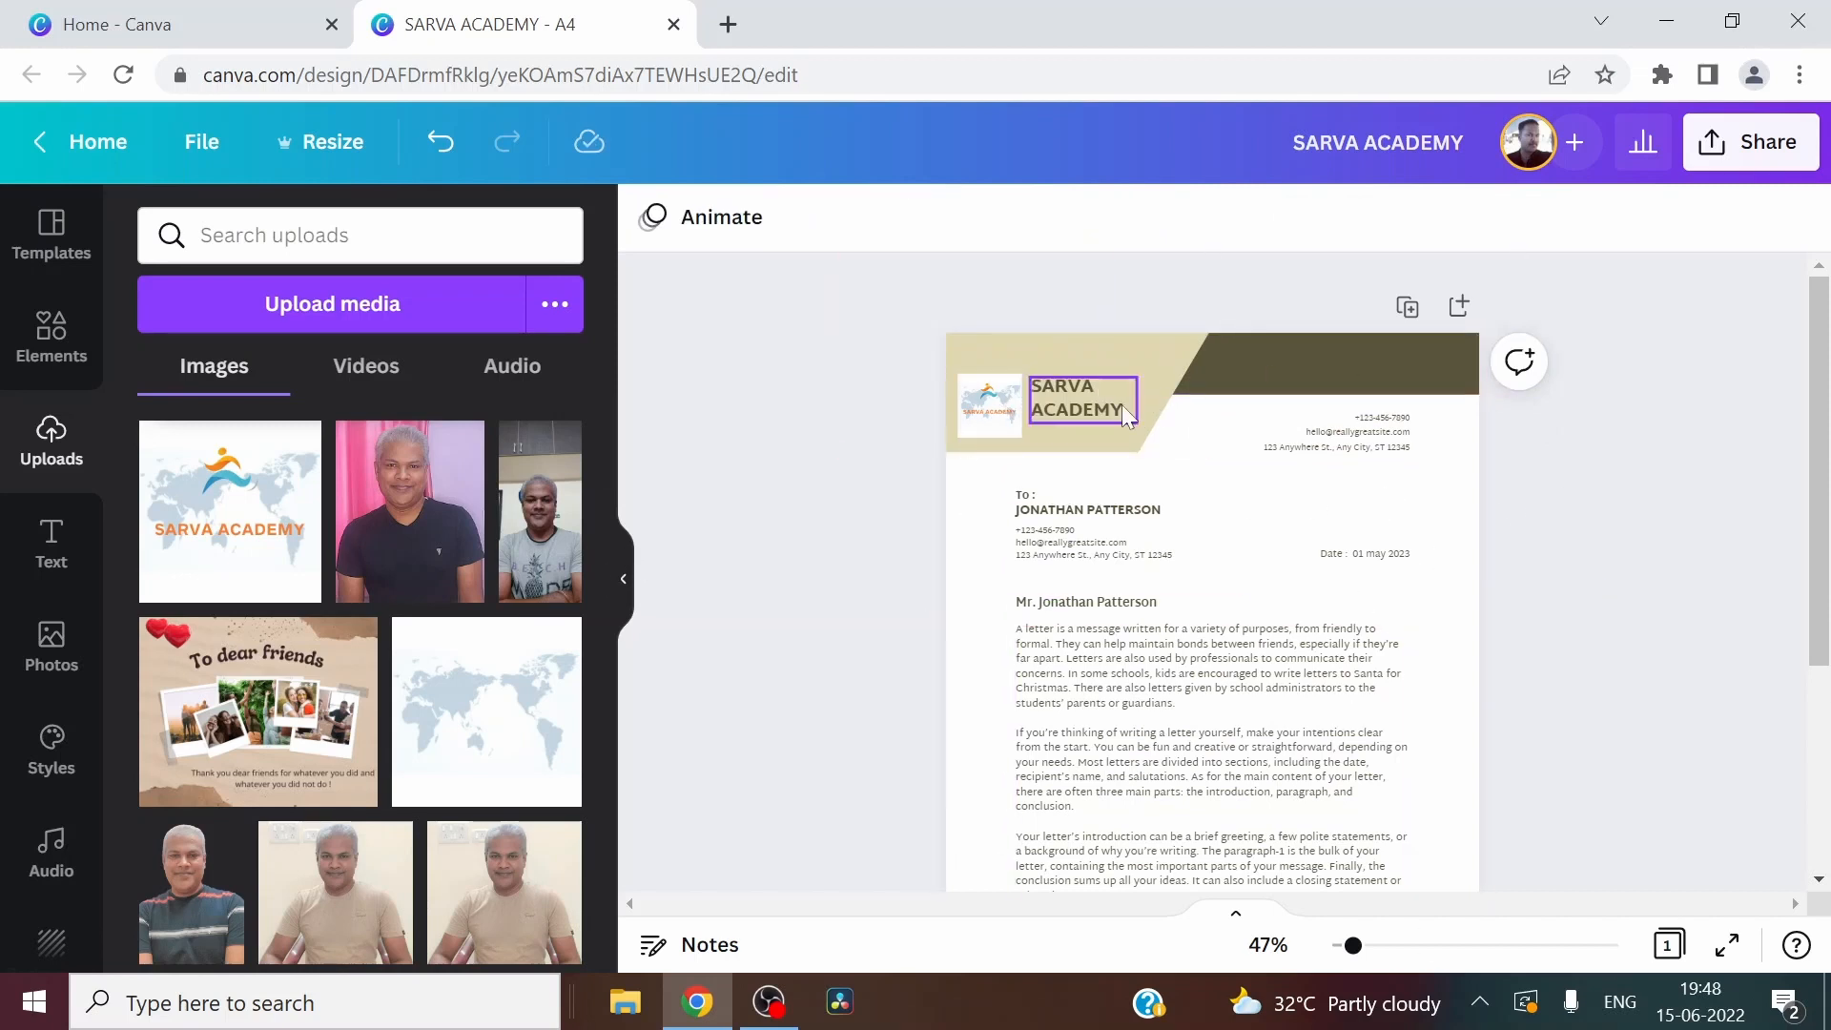
# Recolour the beige header shape behind the logo with the default yellow
pyautogui.click(1154, 376)
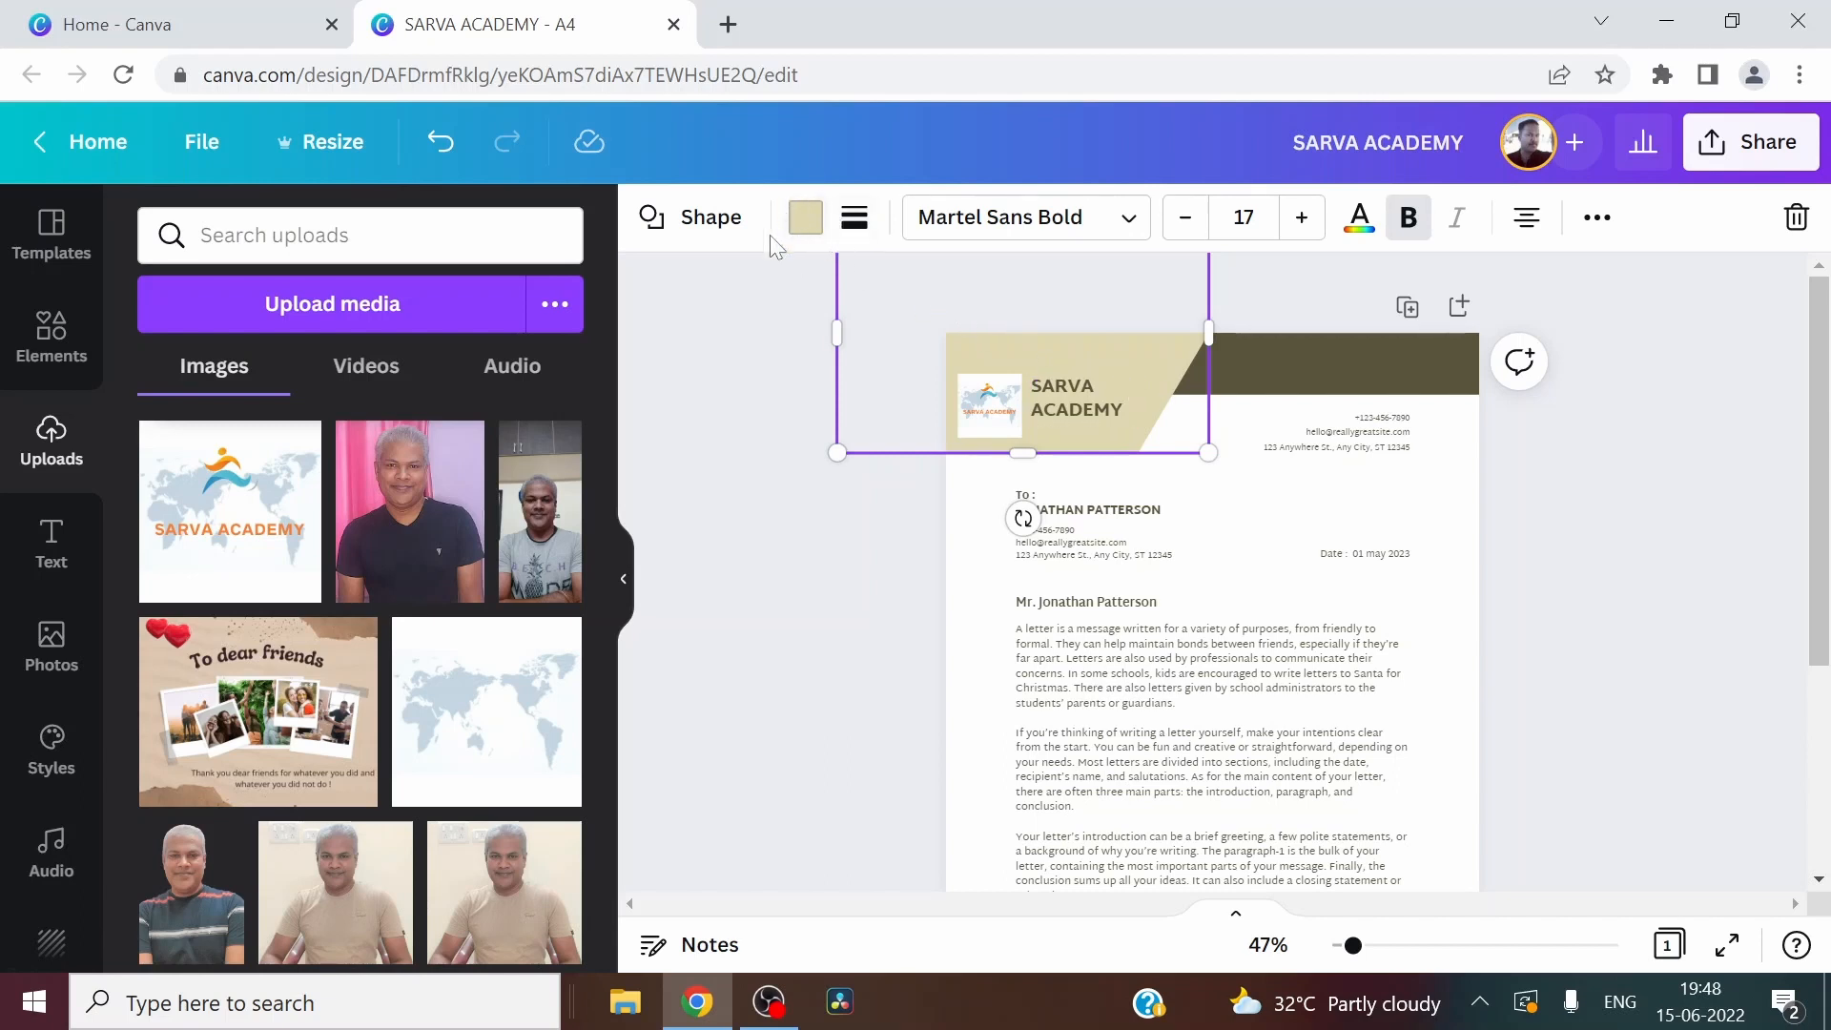
pyautogui.click(806, 222)
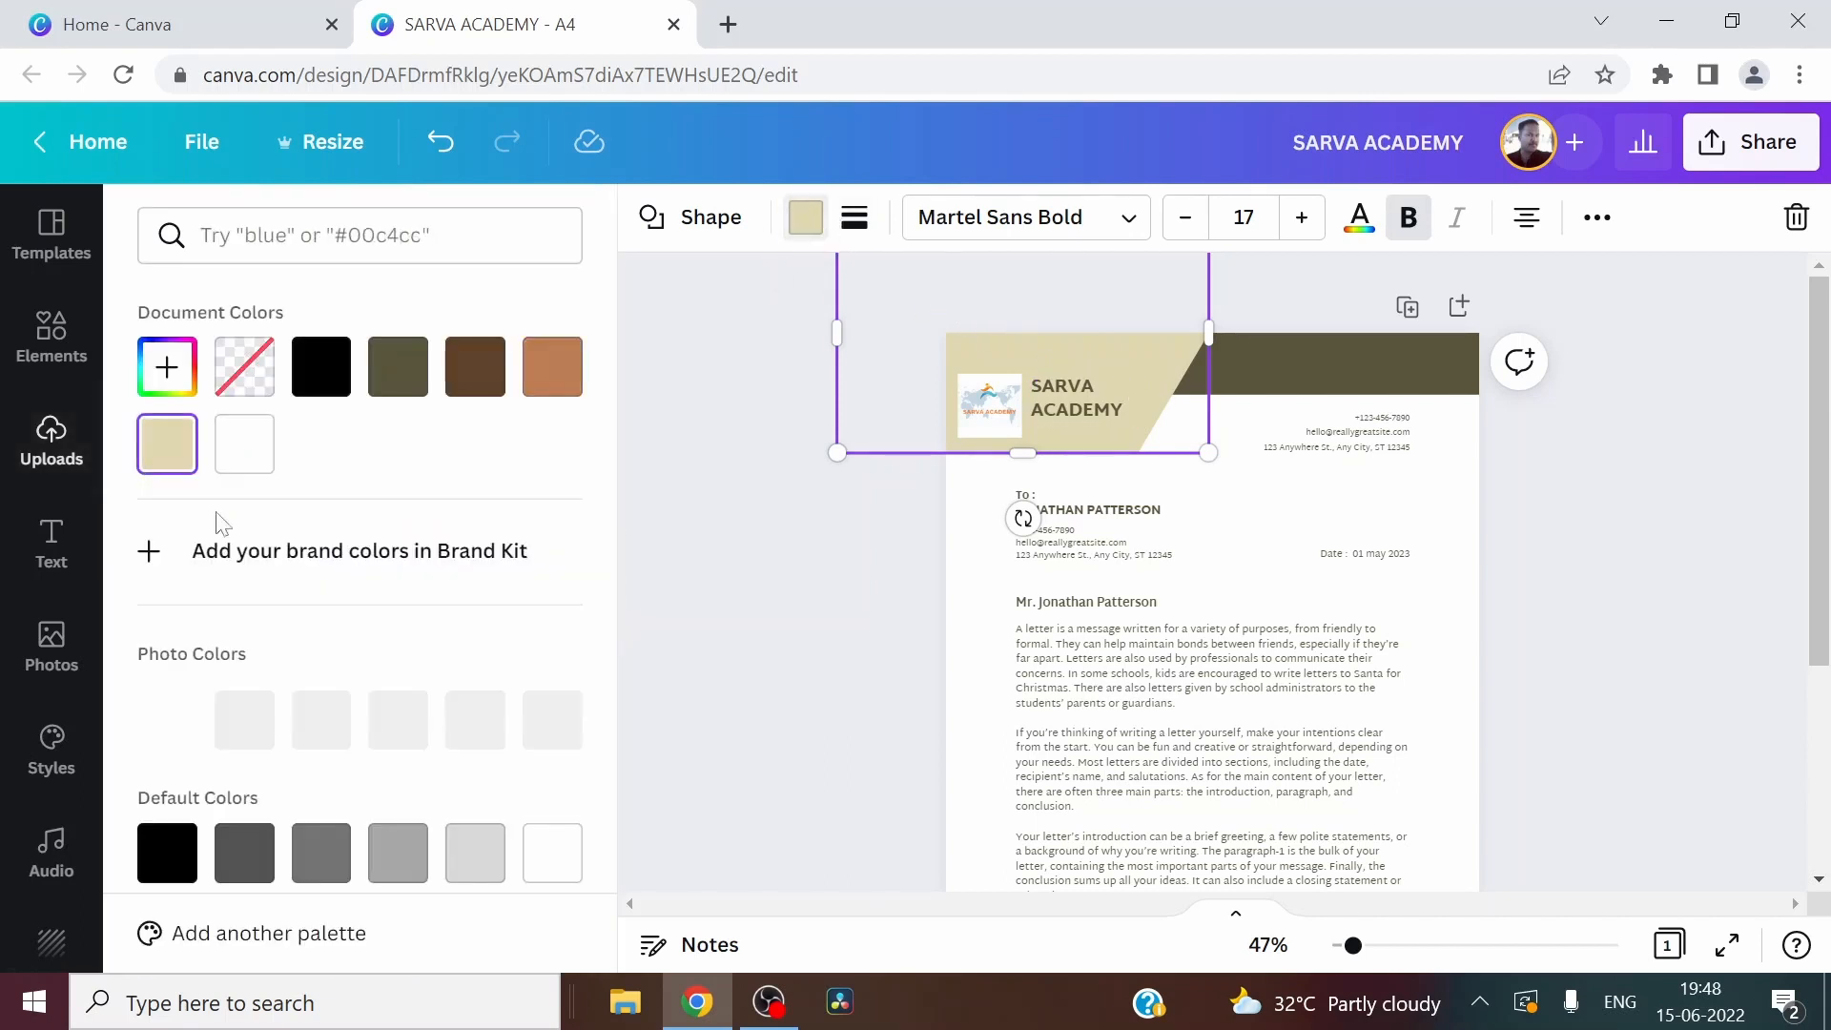
pyautogui.scroll(-3, 186, 558)
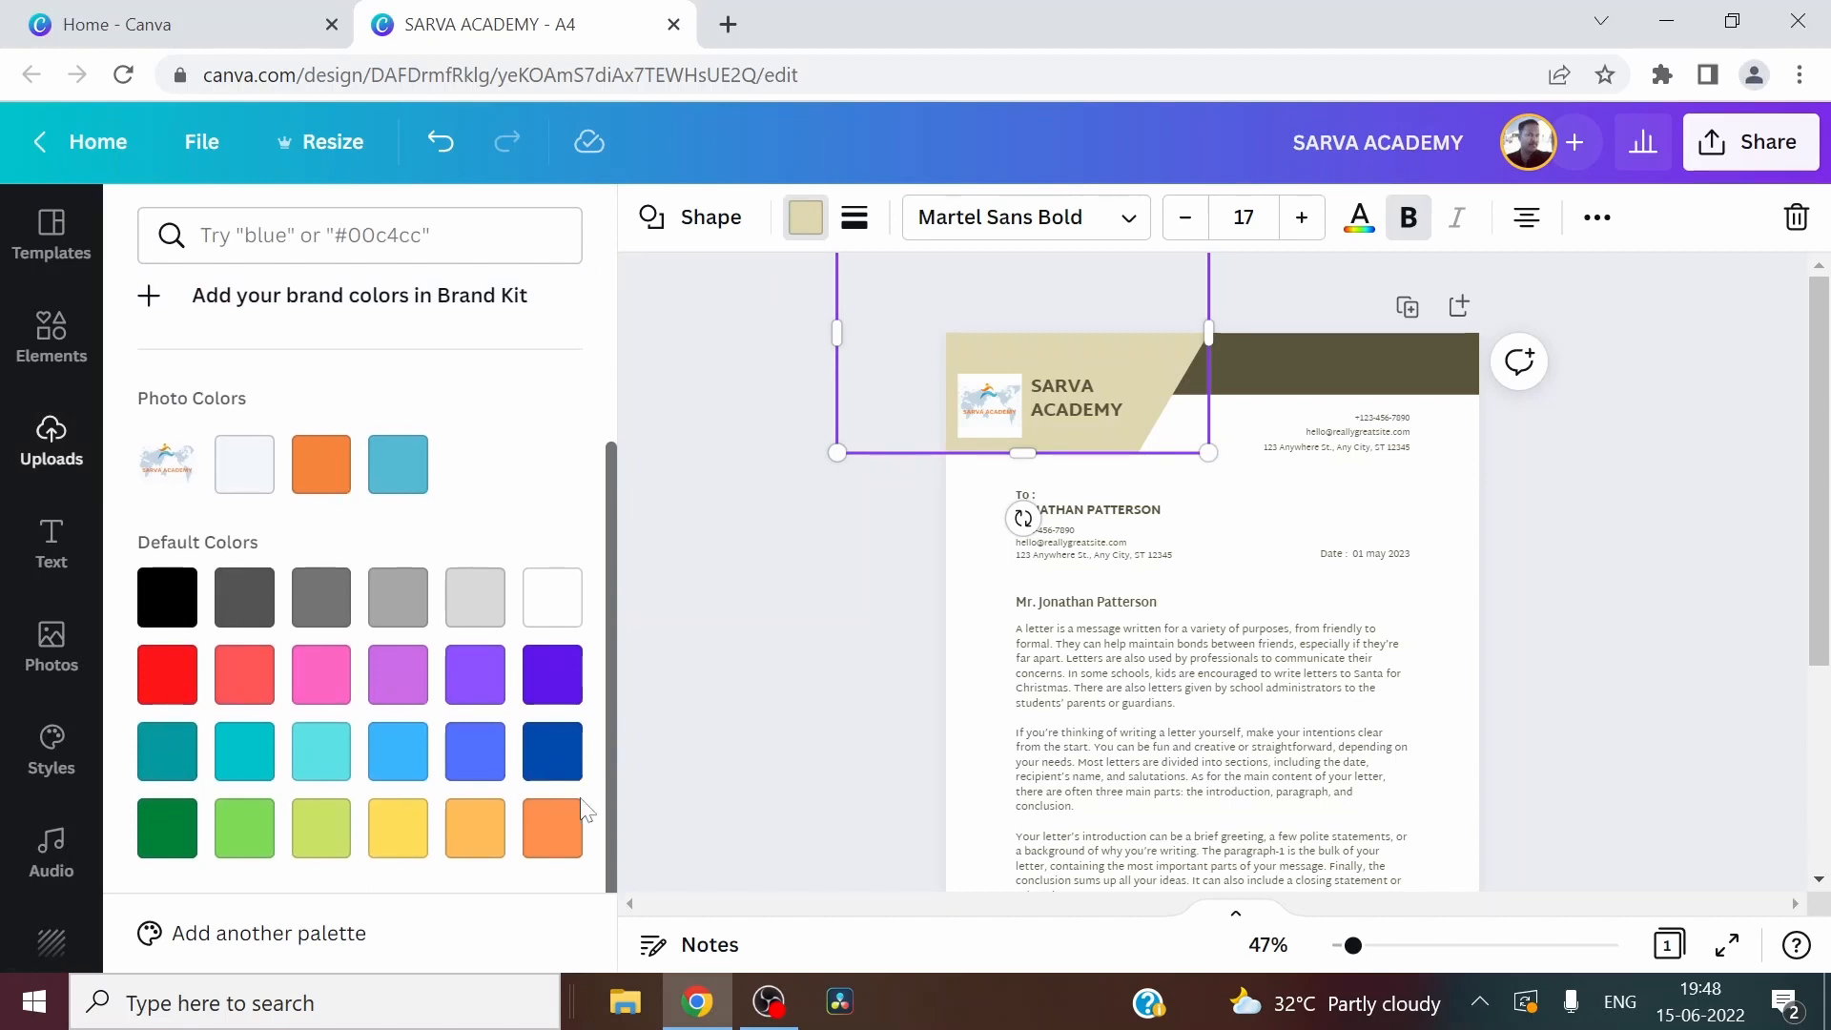
pyautogui.click(408, 864)
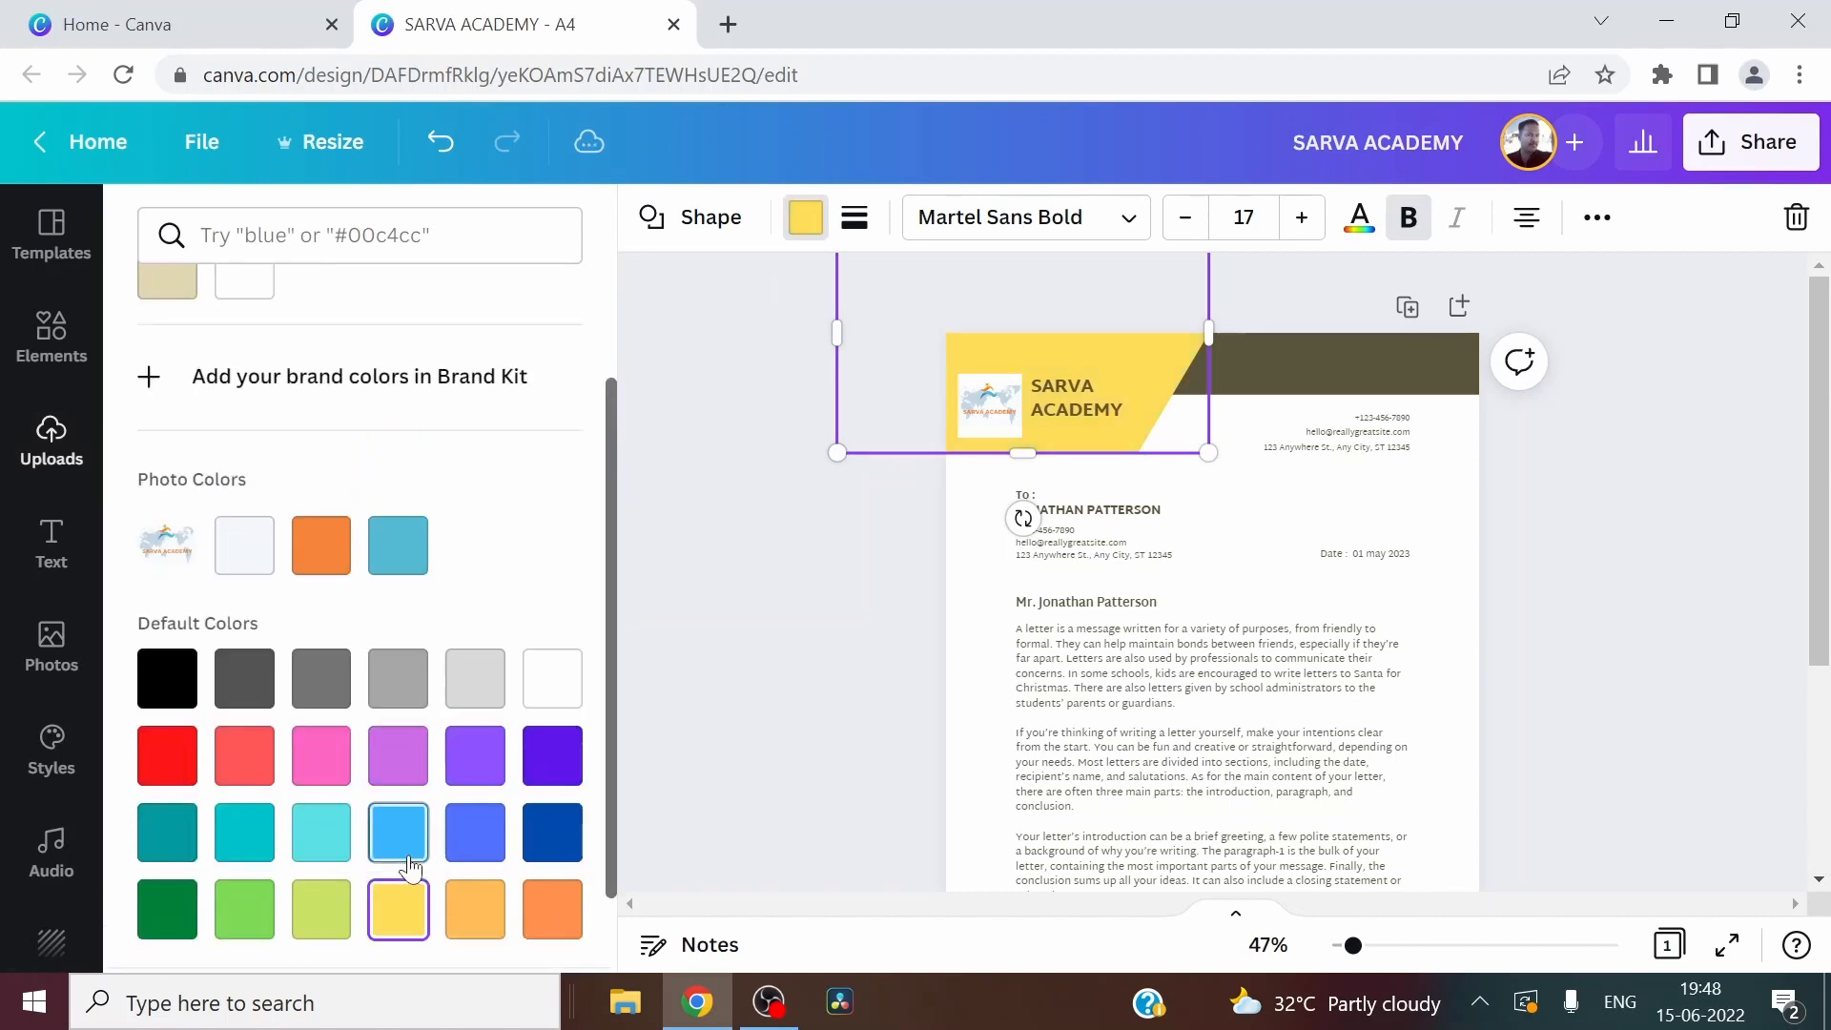
pyautogui.click(873, 571)
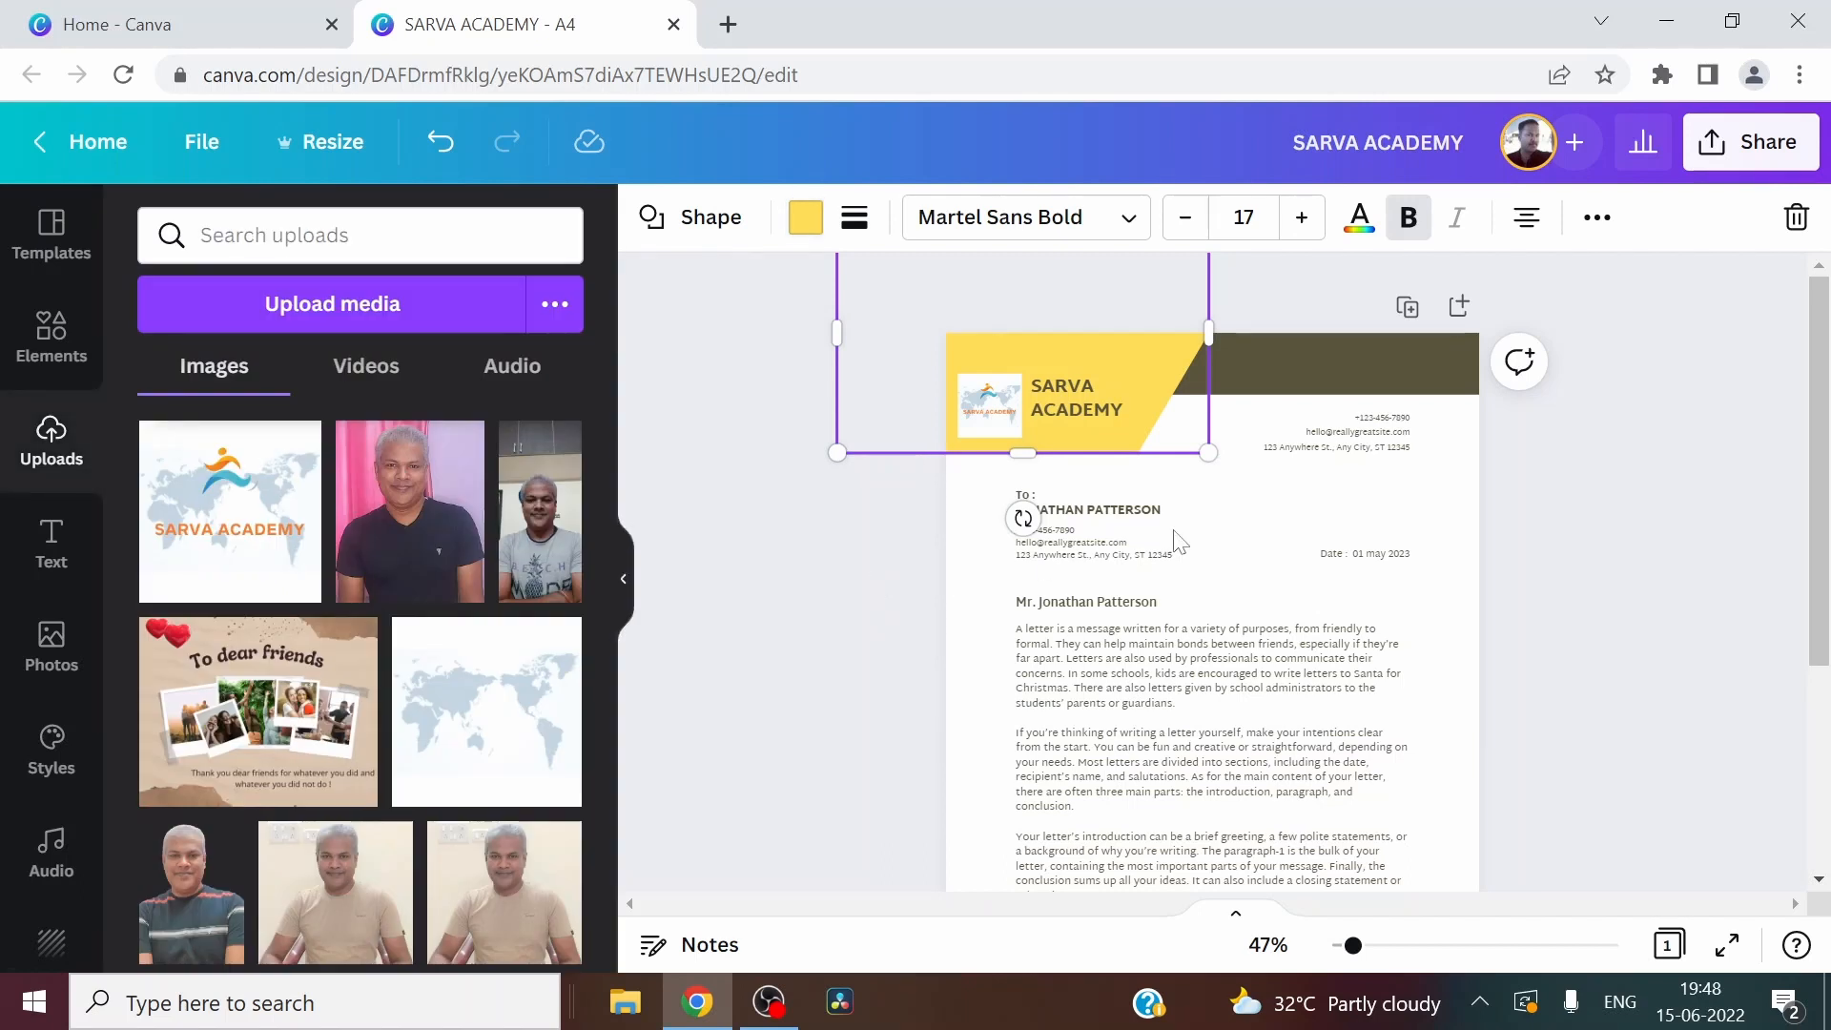
pyautogui.click(1558, 408)
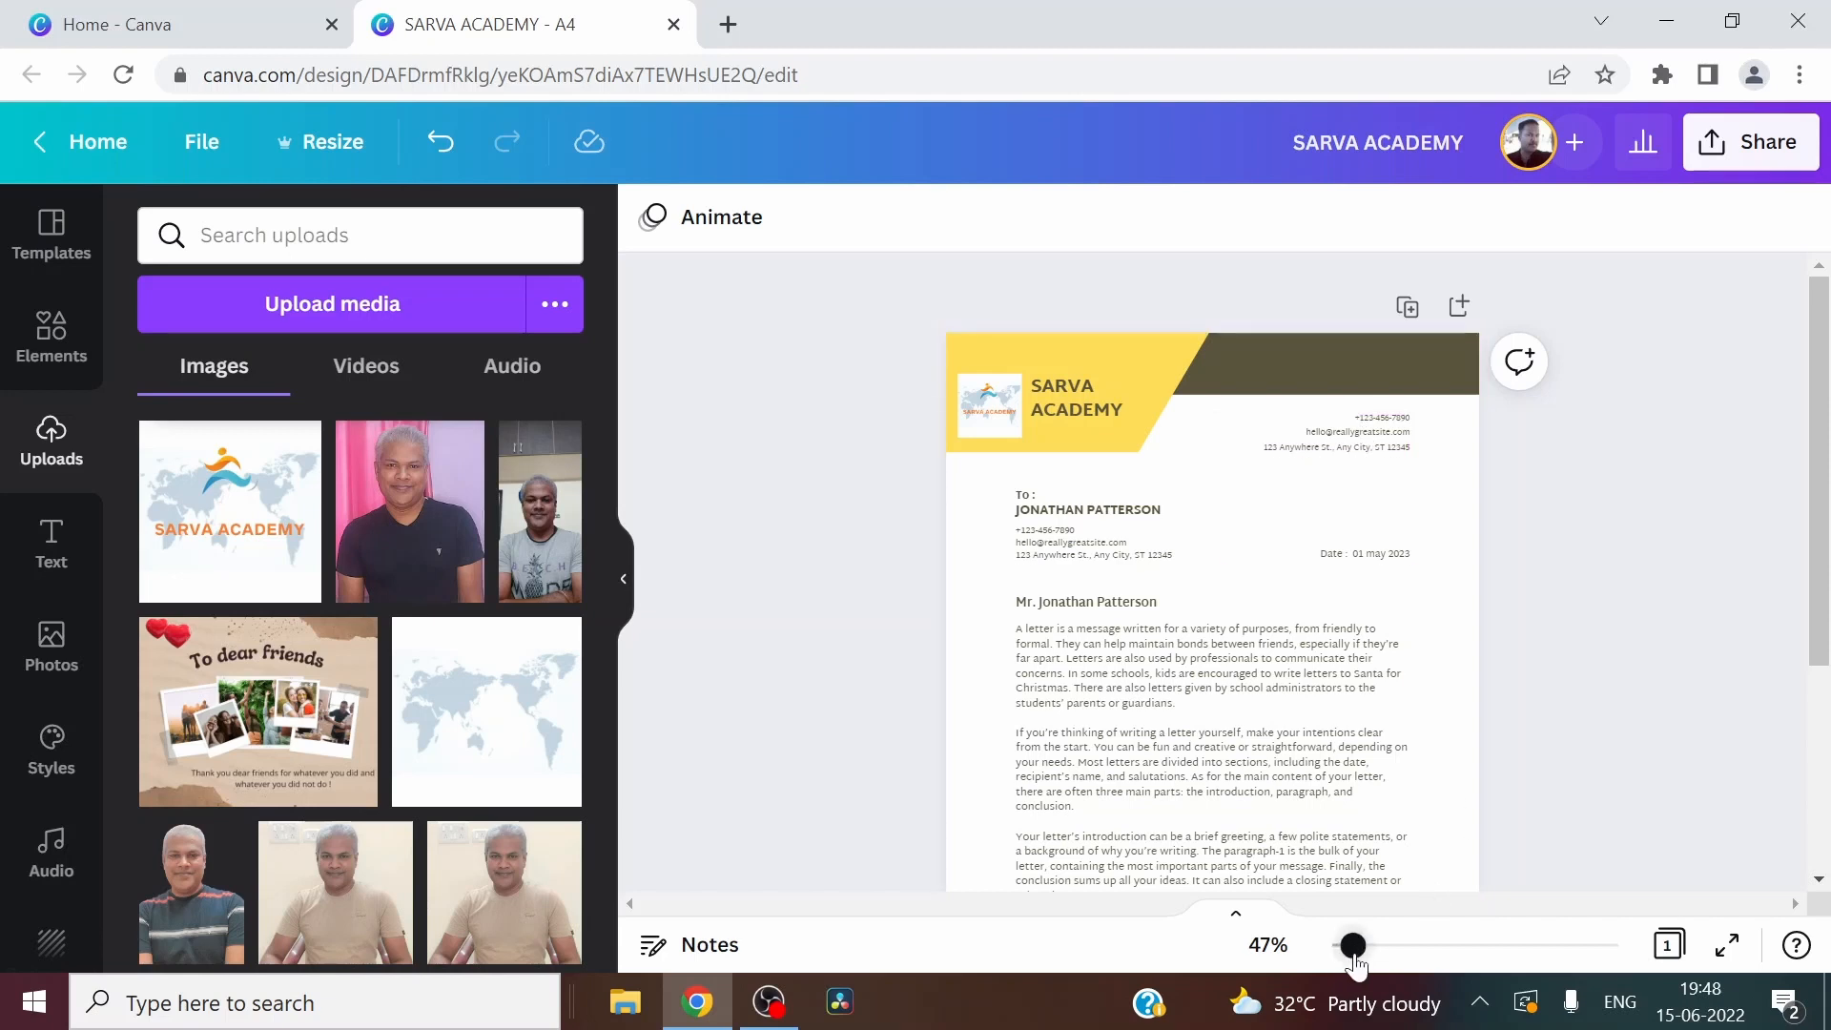
# Replace the phone number in the header's contact details with the company's own number
pyautogui.moveTo(1354, 963); pyautogui.dragTo(1366, 963)
pyautogui.doubleClick(1436, 351)
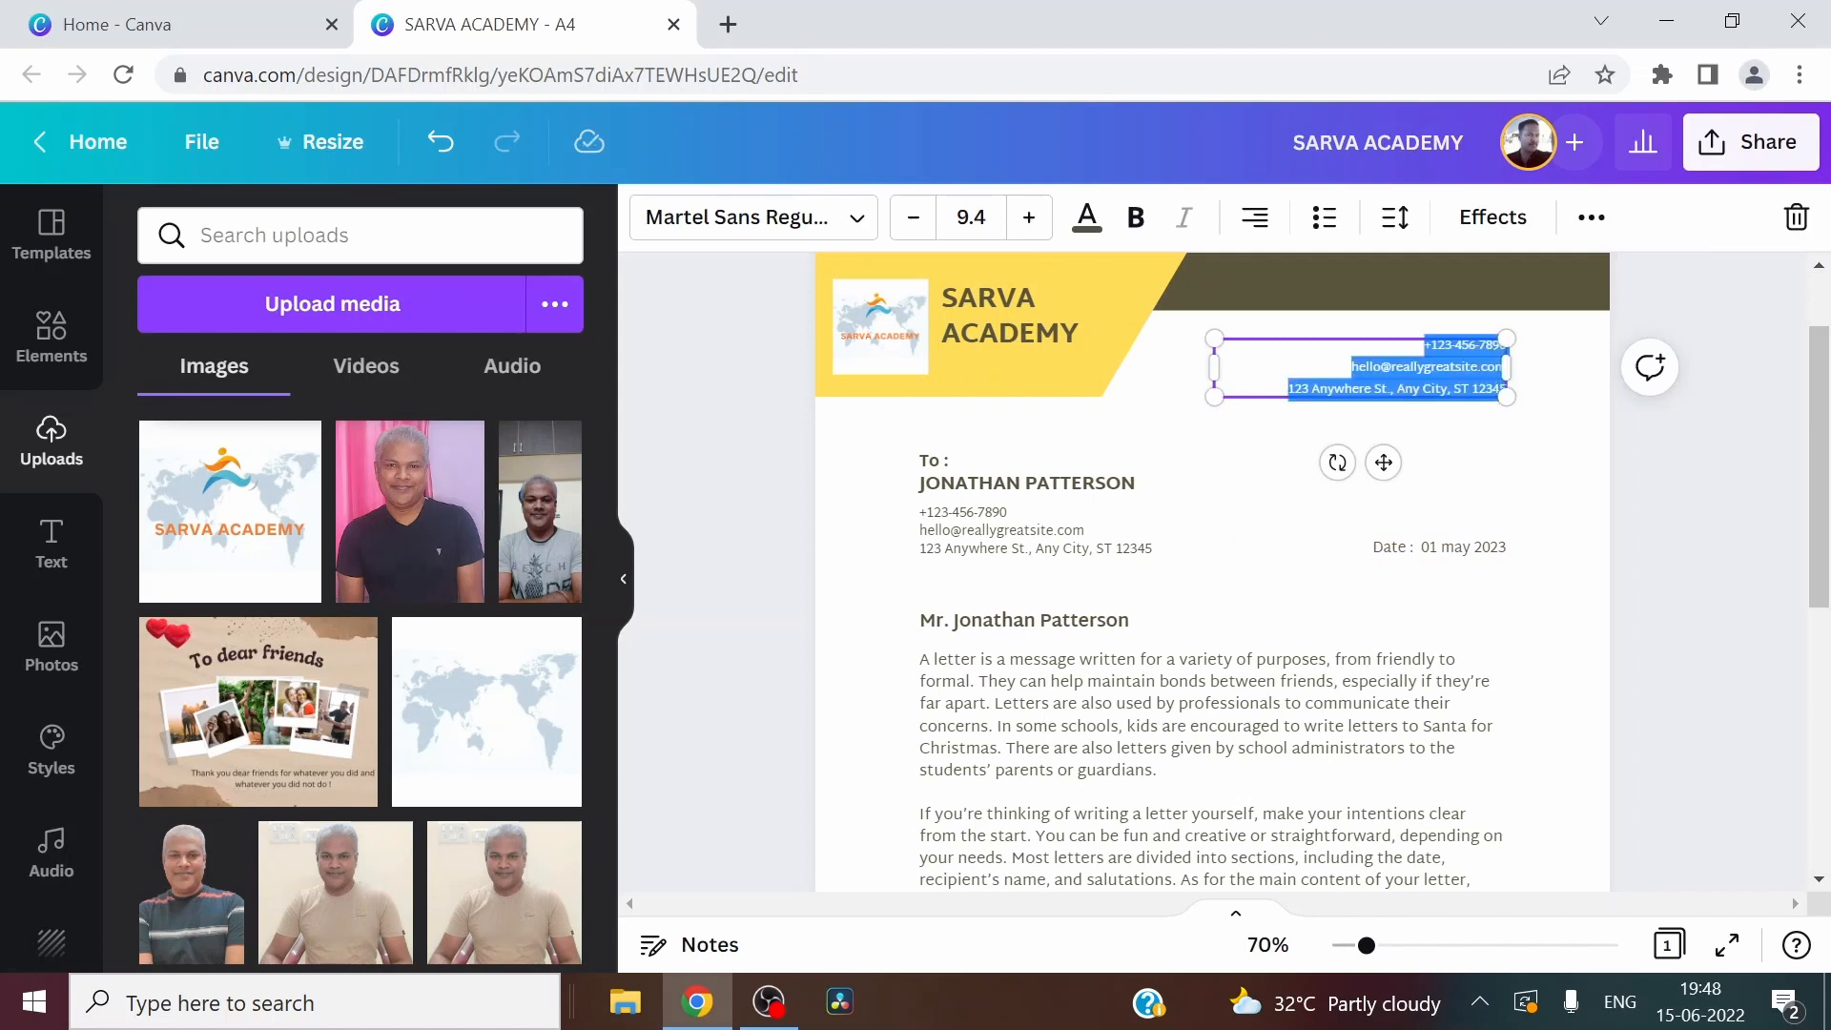
pyautogui.click(1436, 348)
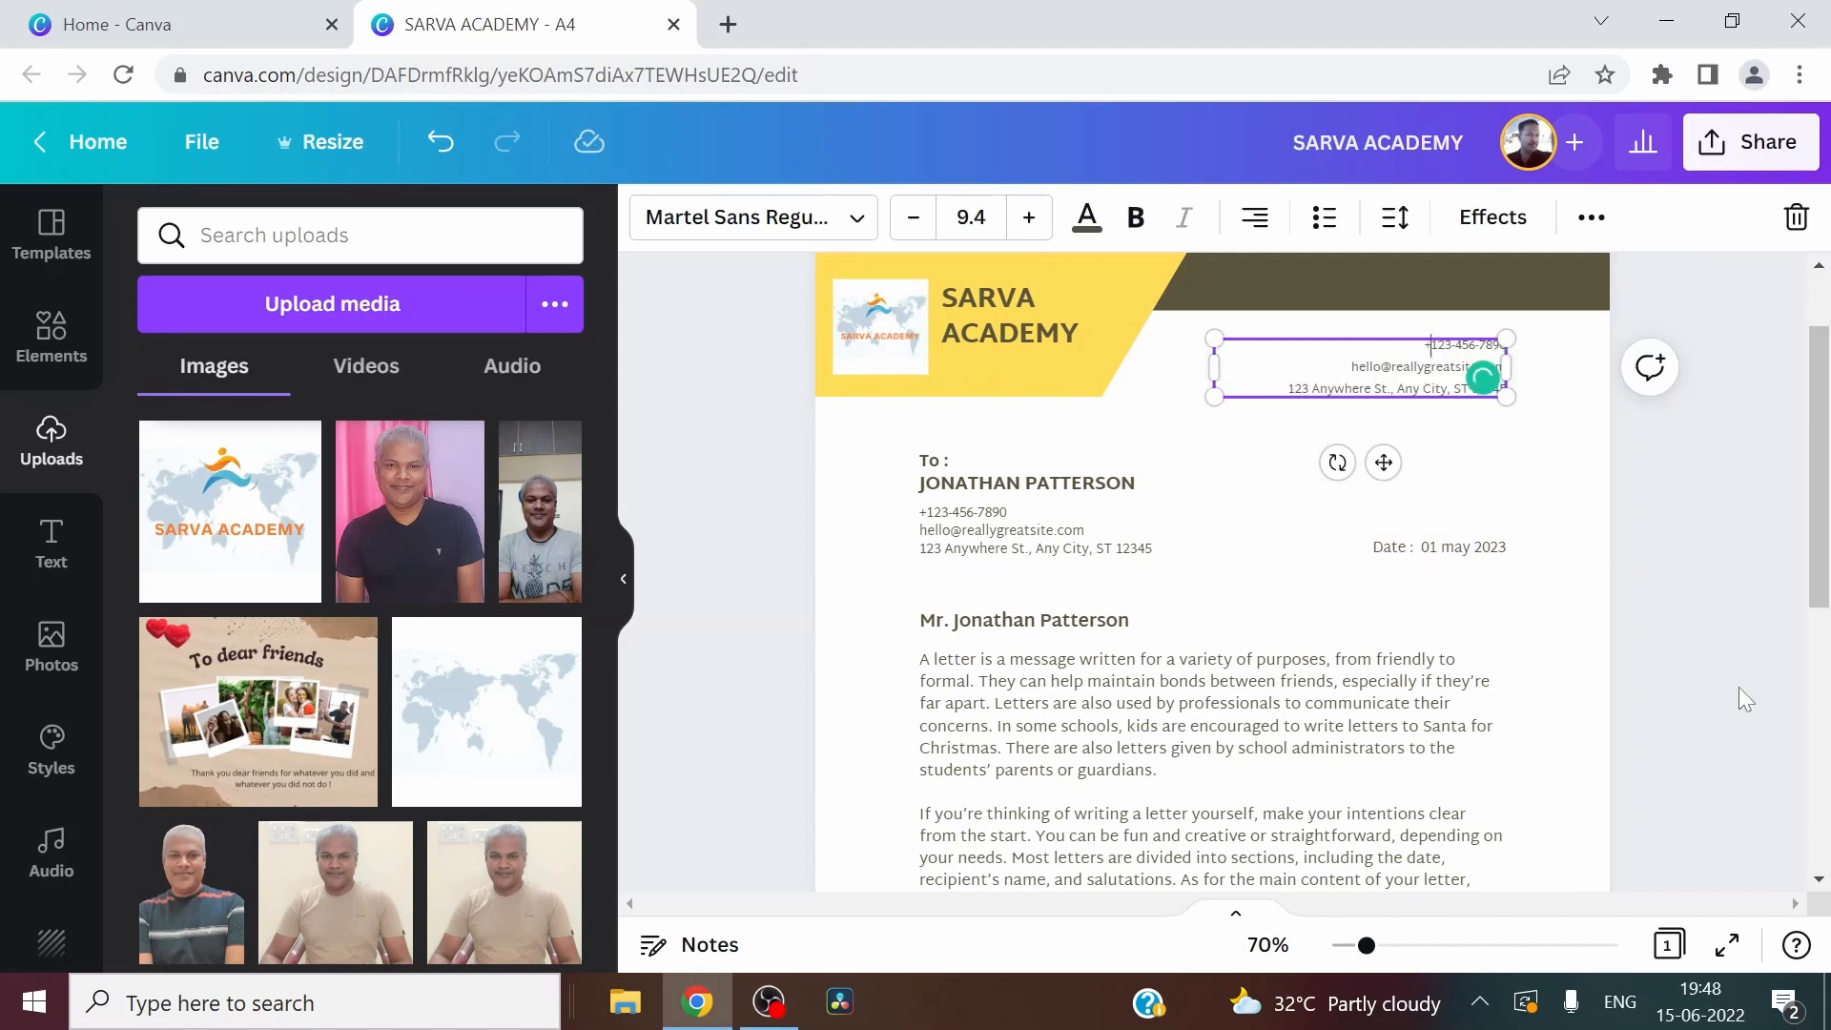
pyautogui.press('Delete')
pyautogui.write('9')
pyautogui.press('Delete')
pyautogui.press('Delete')
pyautogui.press('Delete')
pyautogui.press('Delete')
pyautogui.write('654')
pyautogui.press('Delete')
pyautogui.press('Delete')
pyautogui.press('Delete')
pyautogui.write('3210')
pyautogui.click(1464, 465)
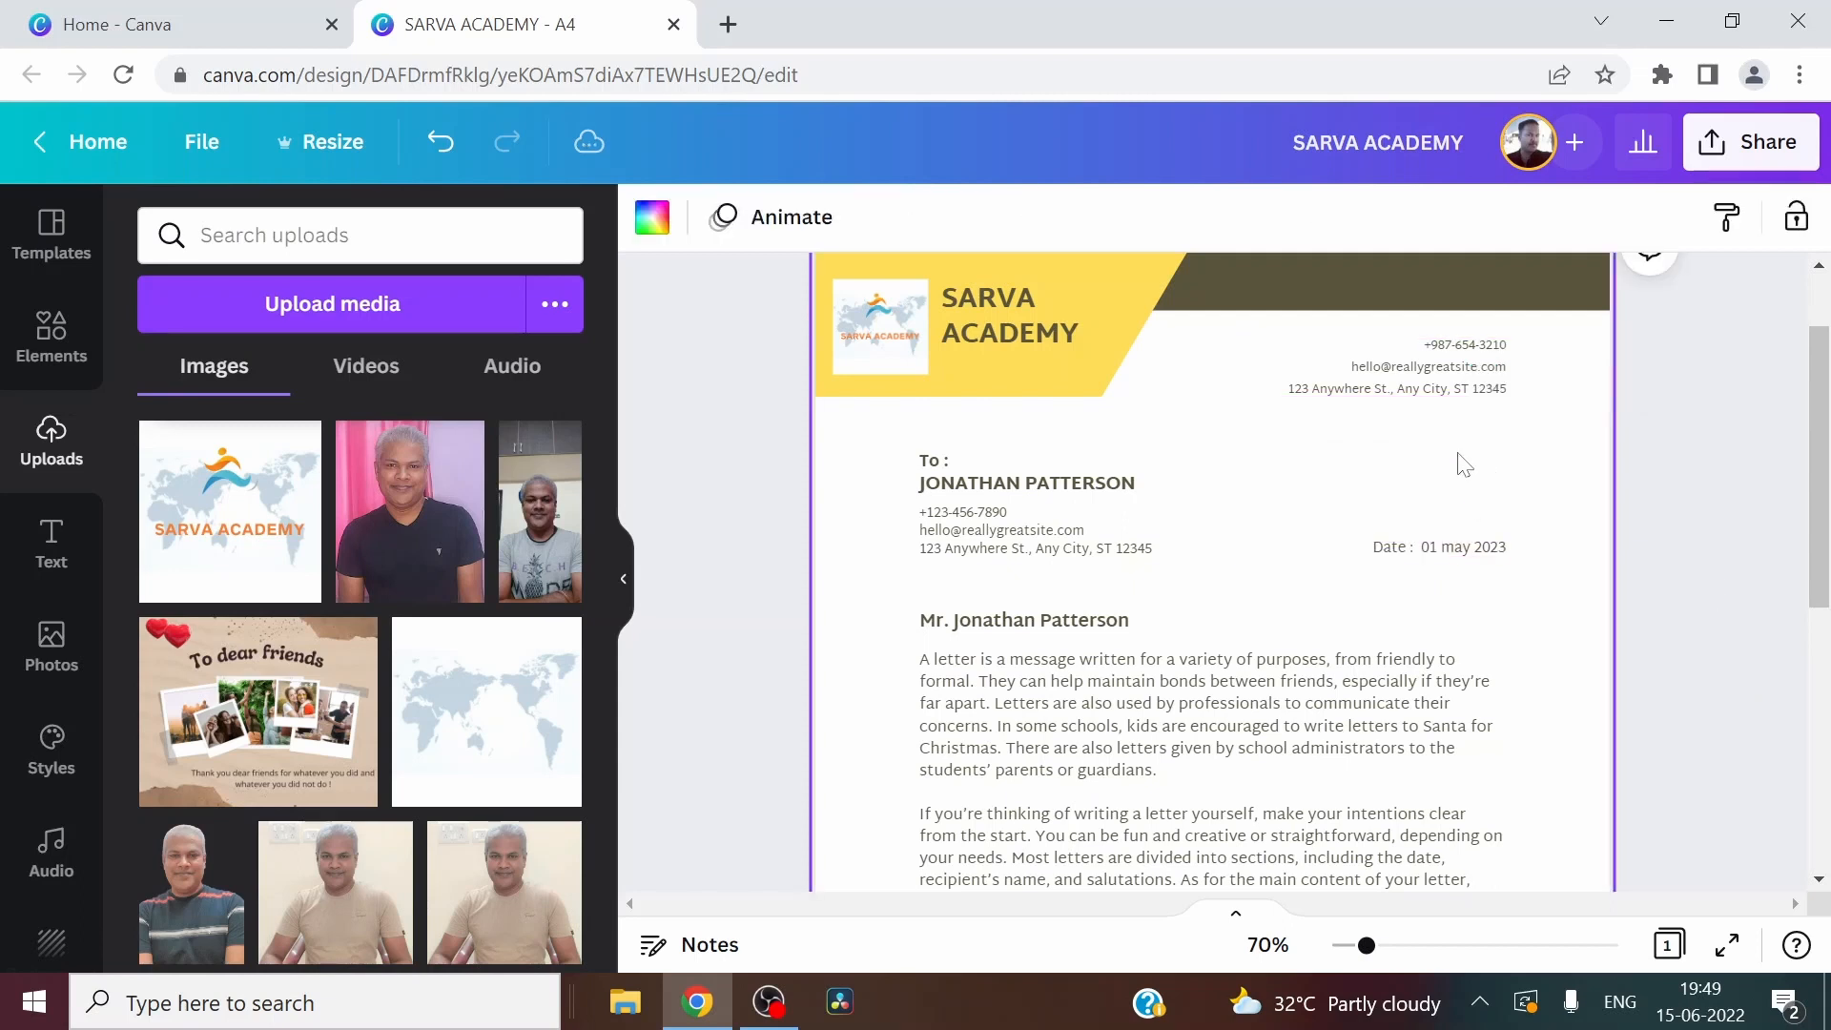
# Replace the placeholder e-mail in the header's contact details with the company's e-mail address
pyautogui.click(1418, 375)
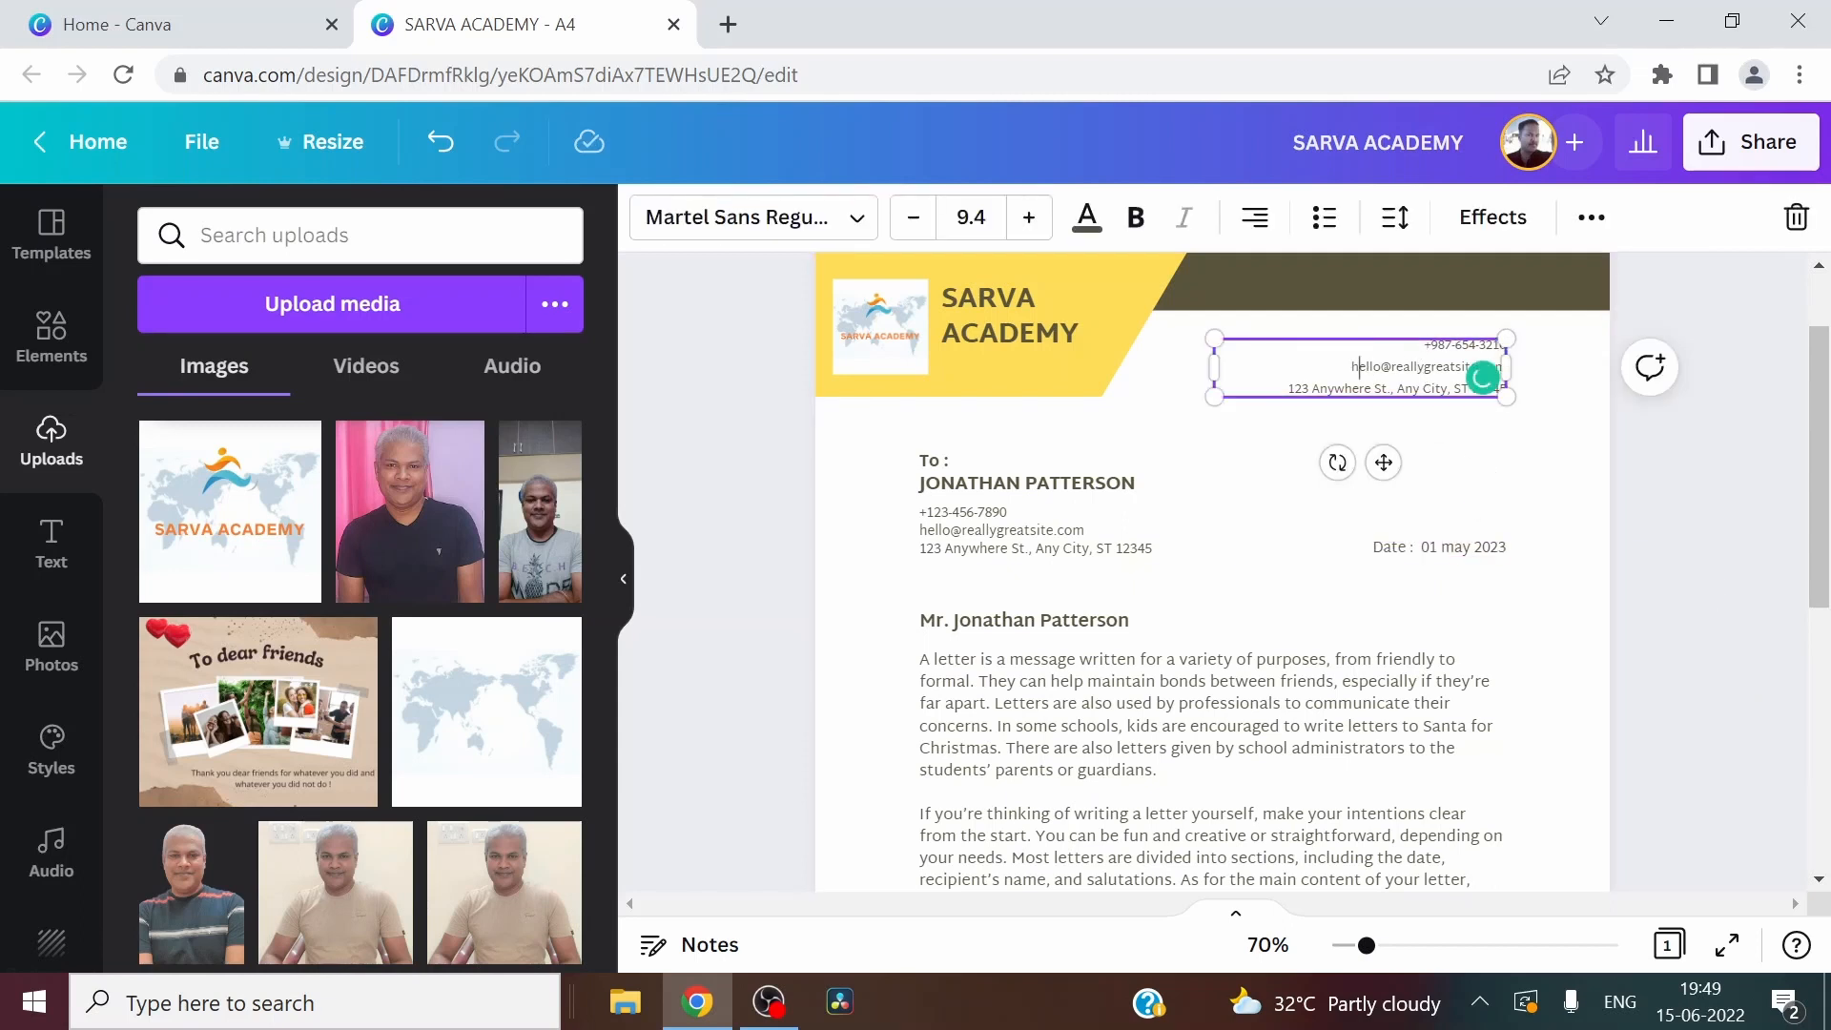
pyautogui.press('Delete')
pyautogui.press('Delete')
pyautogui.write('l')
pyautogui.press('Delete')
pyautogui.press('Delete')
pyautogui.press('Delete')
pyautogui.press('Delete')
pyautogui.press('Delete')
pyautogui.press('Delete')
pyautogui.press('Delete')
pyautogui.press('Delete')
pyautogui.press('Delete')
pyautogui.press('Delete')
pyautogui.press('Delete')
pyautogui.press('Delete')
pyautogui.press('Delete')
pyautogui.press('Delete')
pyautogui.press('Delete')
pyautogui.press('Delete')
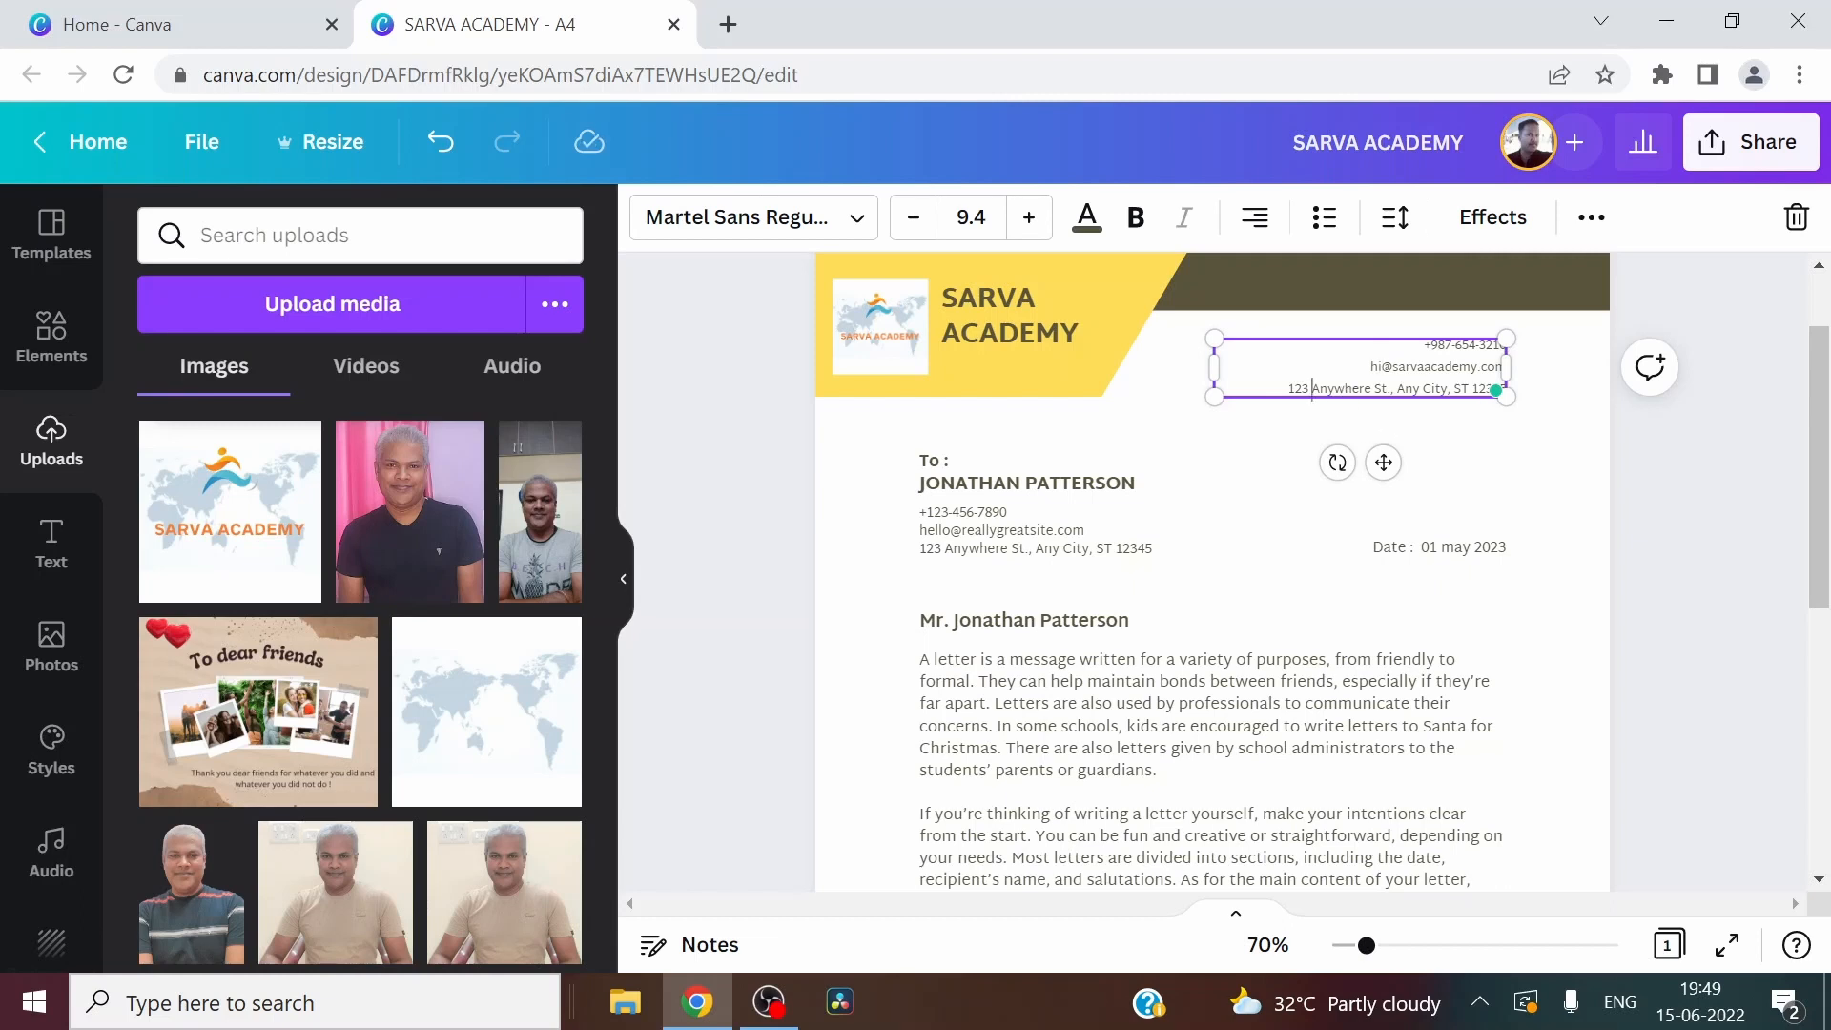
# Replace the placeholder postal address in the header's contact details with the company's street address
pyautogui.press('Left')
pyautogui.press('Left')
pyautogui.press('Left')
pyautogui.press('Delete')
pyautogui.press('Delete')
pyautogui.press('Delete')
pyautogui.press('Delete')
pyautogui.press('Delete')
pyautogui.press('Delete')
pyautogui.press('Delete')
pyautogui.press('Delete')
pyautogui.press('Delete')
pyautogui.press('Delete')
pyautogui.press('Delete')
pyautogui.press('Delete')
pyautogui.press('Delete')
pyautogui.press('Delete')
pyautogui.press('Delete')
pyautogui.press('Delete')
pyautogui.press('Delete')
pyautogui.press('Delete')
pyautogui.press('Delete')
pyautogui.press('Delete')
pyautogui.write('Go')
pyautogui.write('lddm')
pyautogui.press('BackSpace')
pyautogui.write('n str')
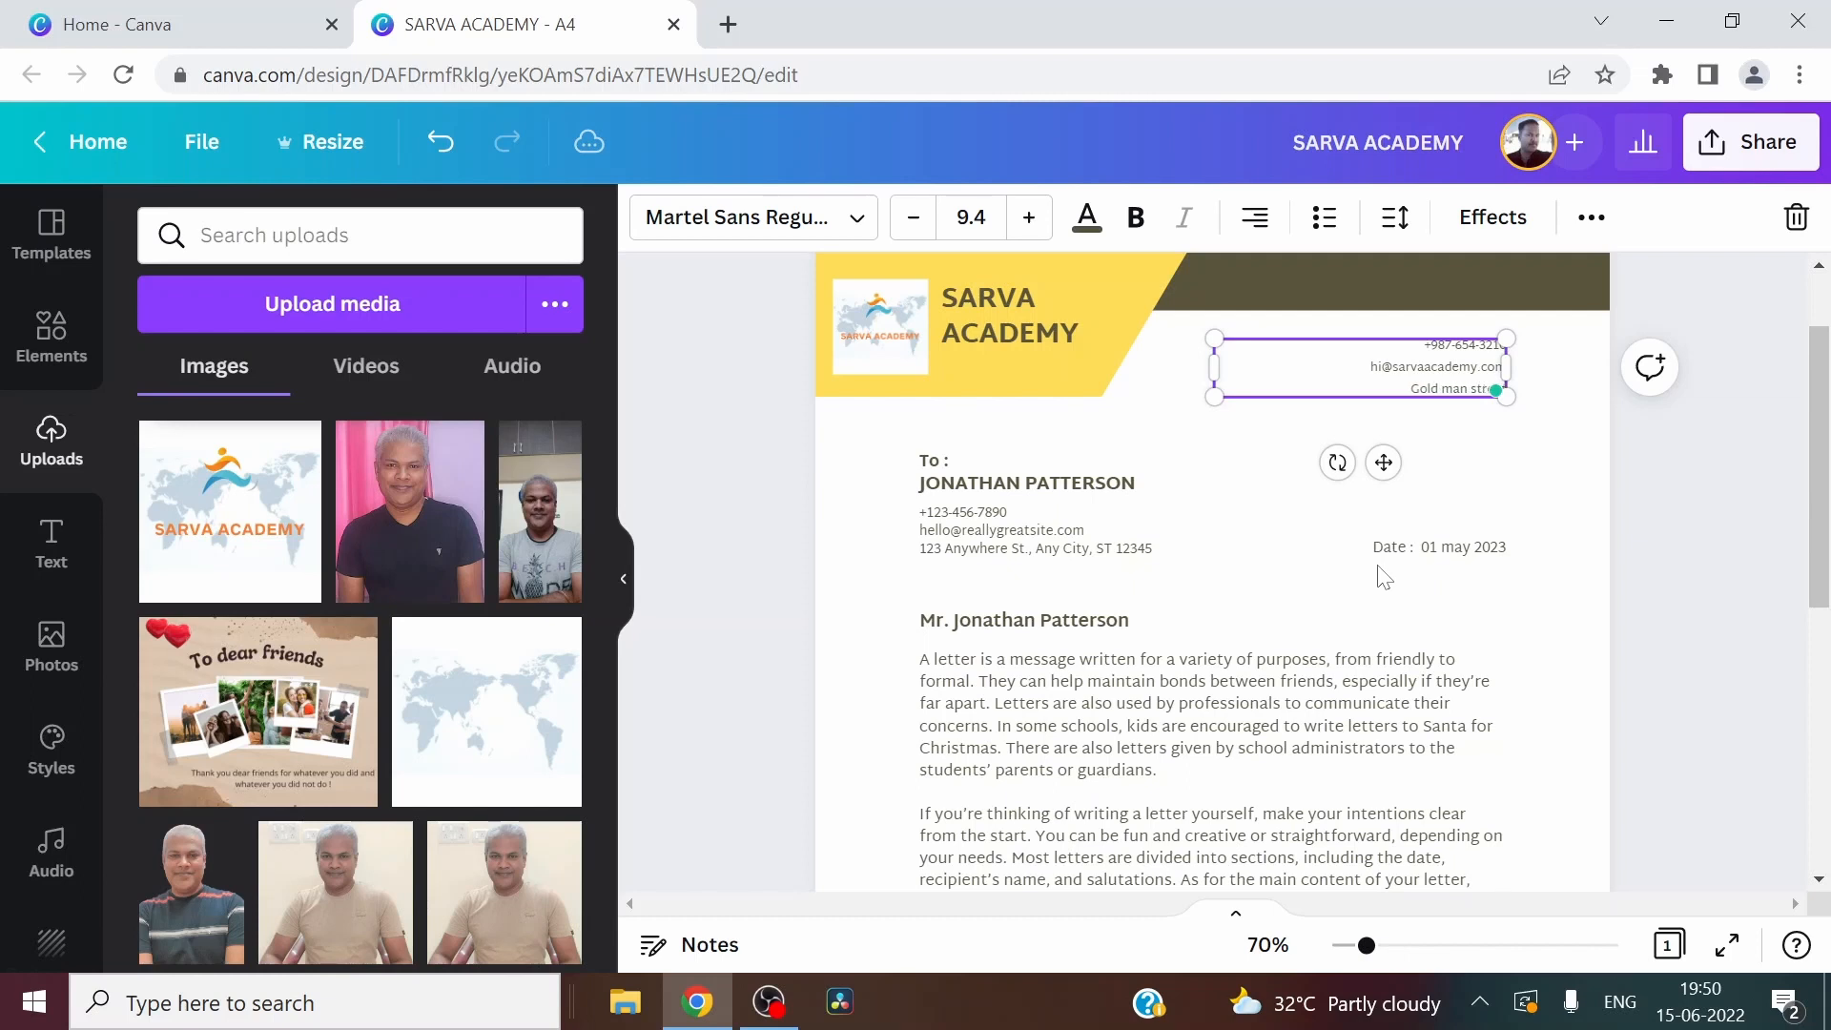
# Complete the company's street address in the header's contact details, then widen the text box and shift it closer to the page's right edge
pyautogui.write('eet, near City centre, York, Yorksh')
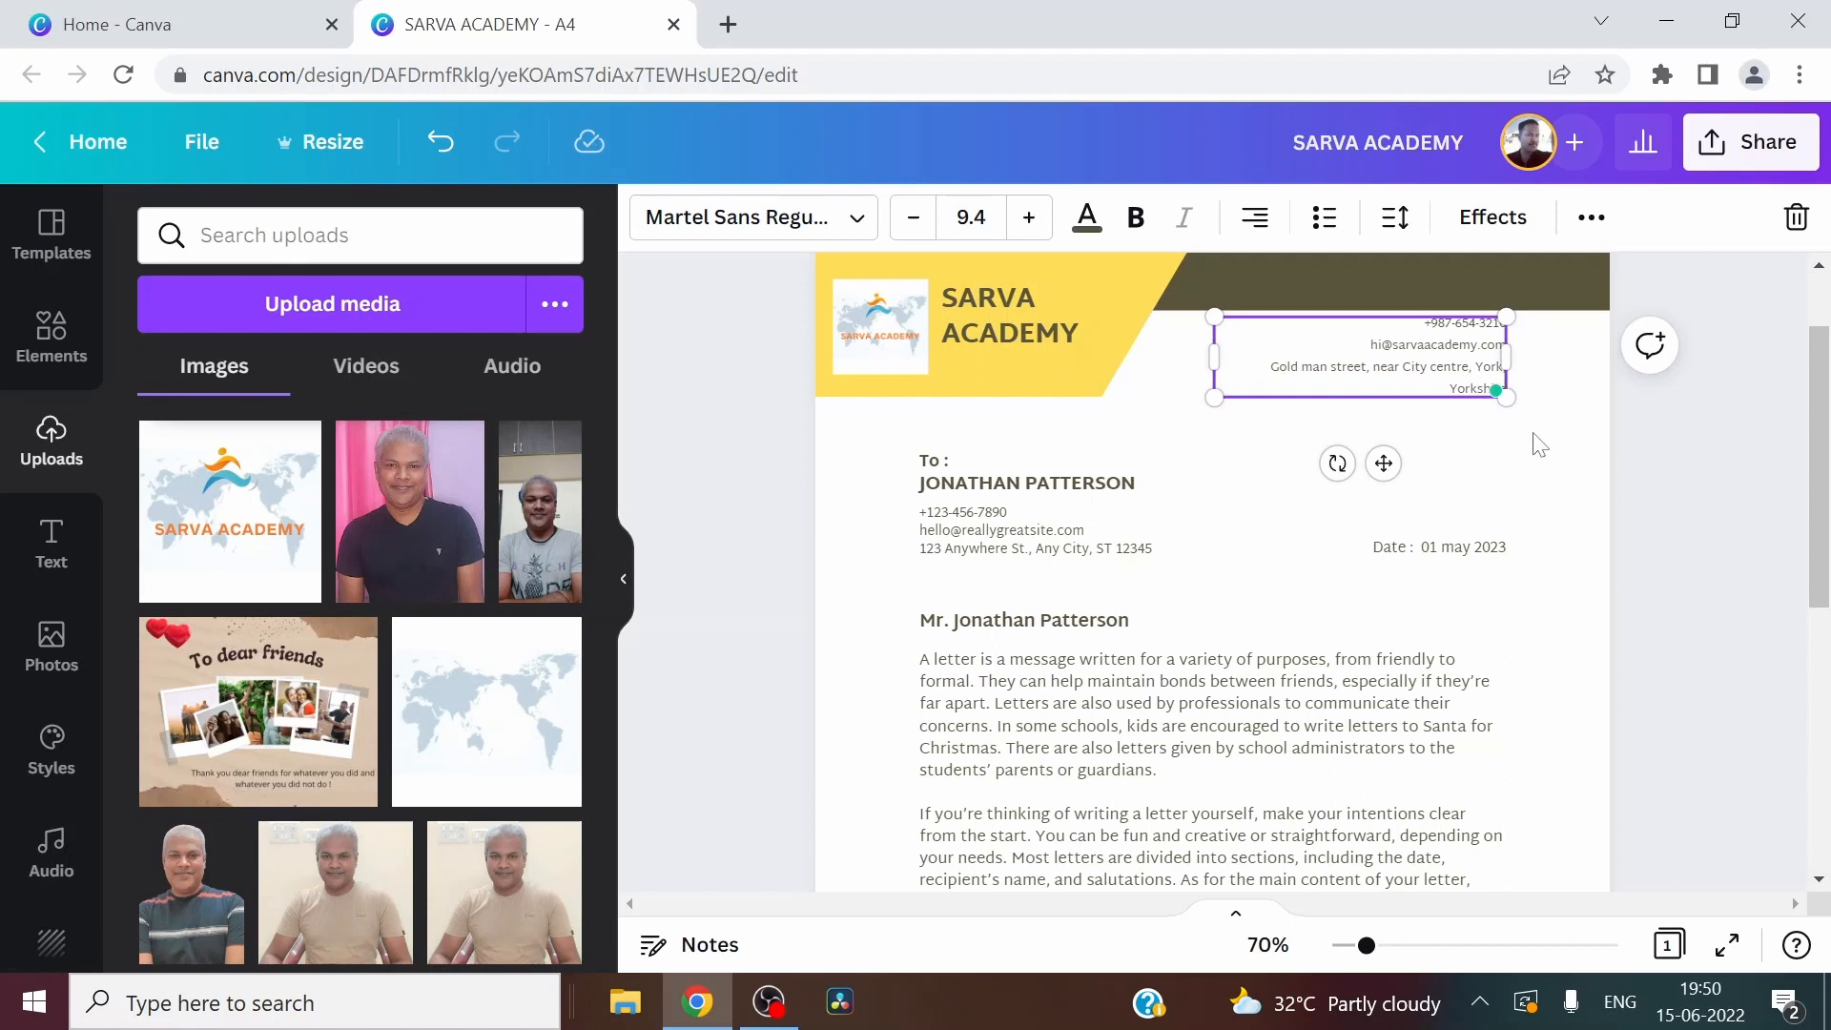
pyautogui.click(1574, 431)
pyautogui.click(1481, 394)
pyautogui.moveTo(1511, 356); pyautogui.dragTo(1565, 371)
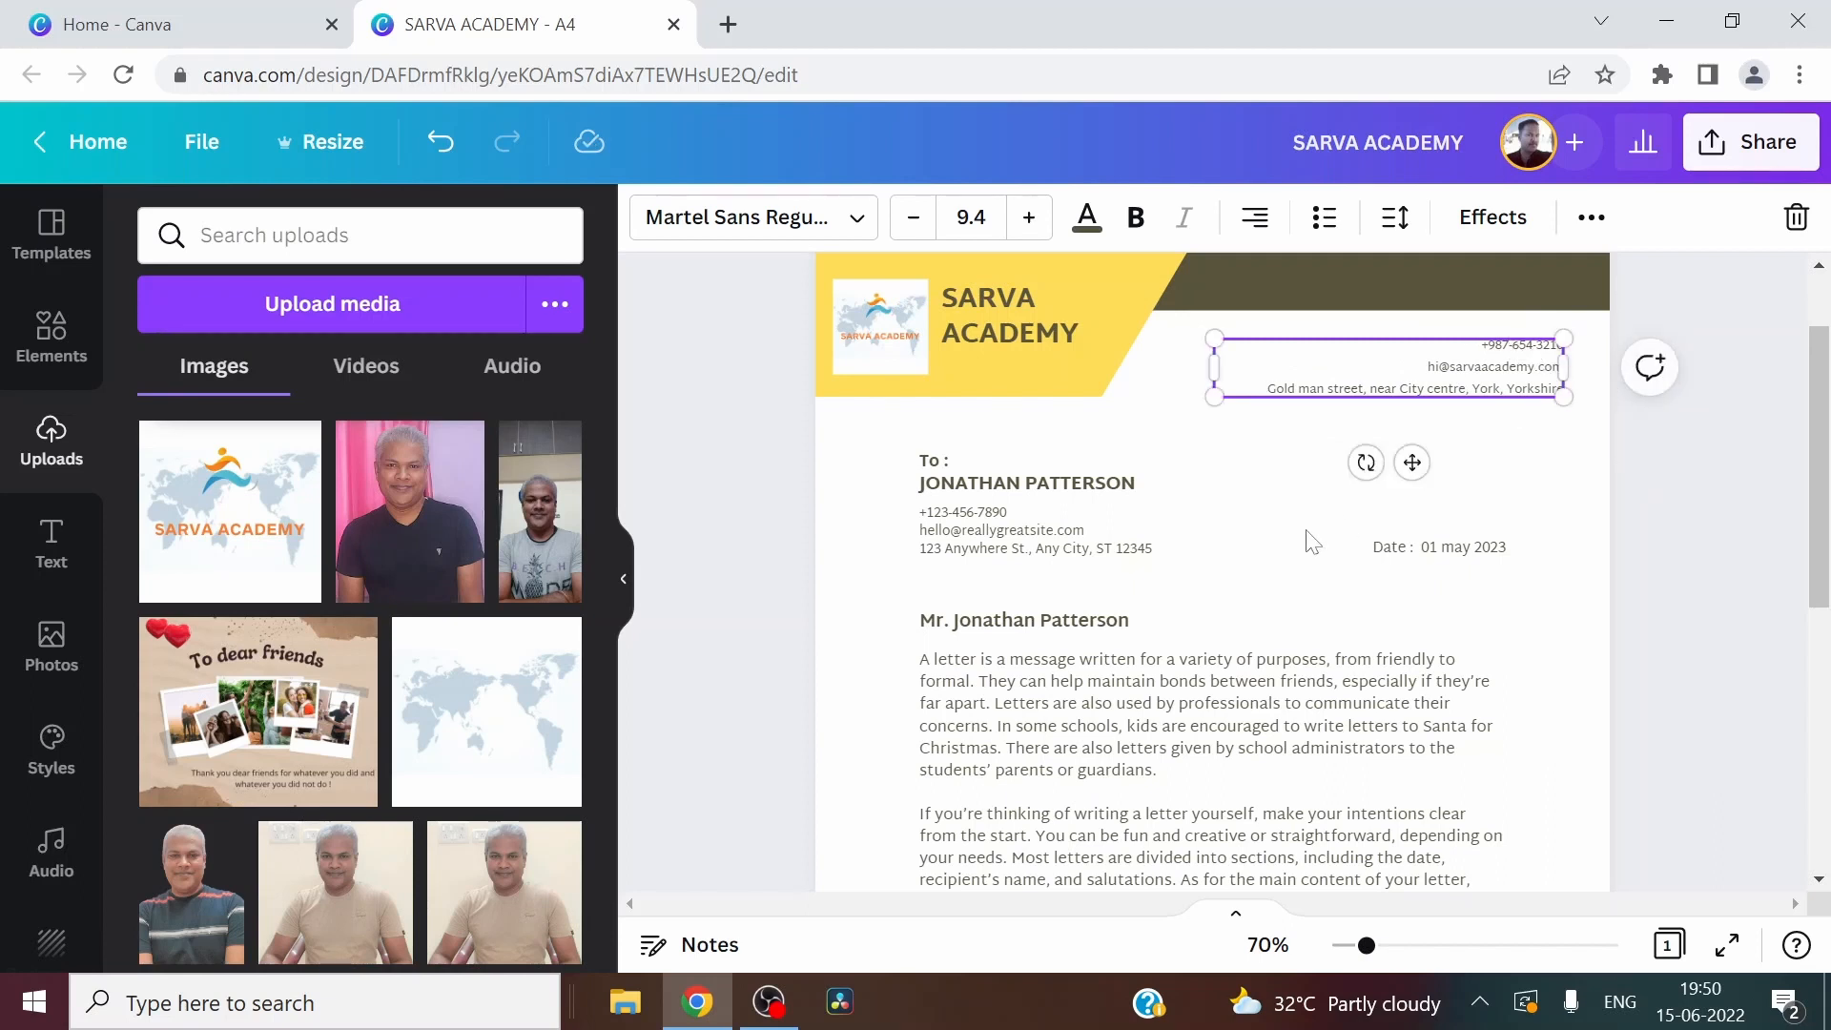
pyautogui.moveTo(1412, 463); pyautogui.dragTo(1448, 459)
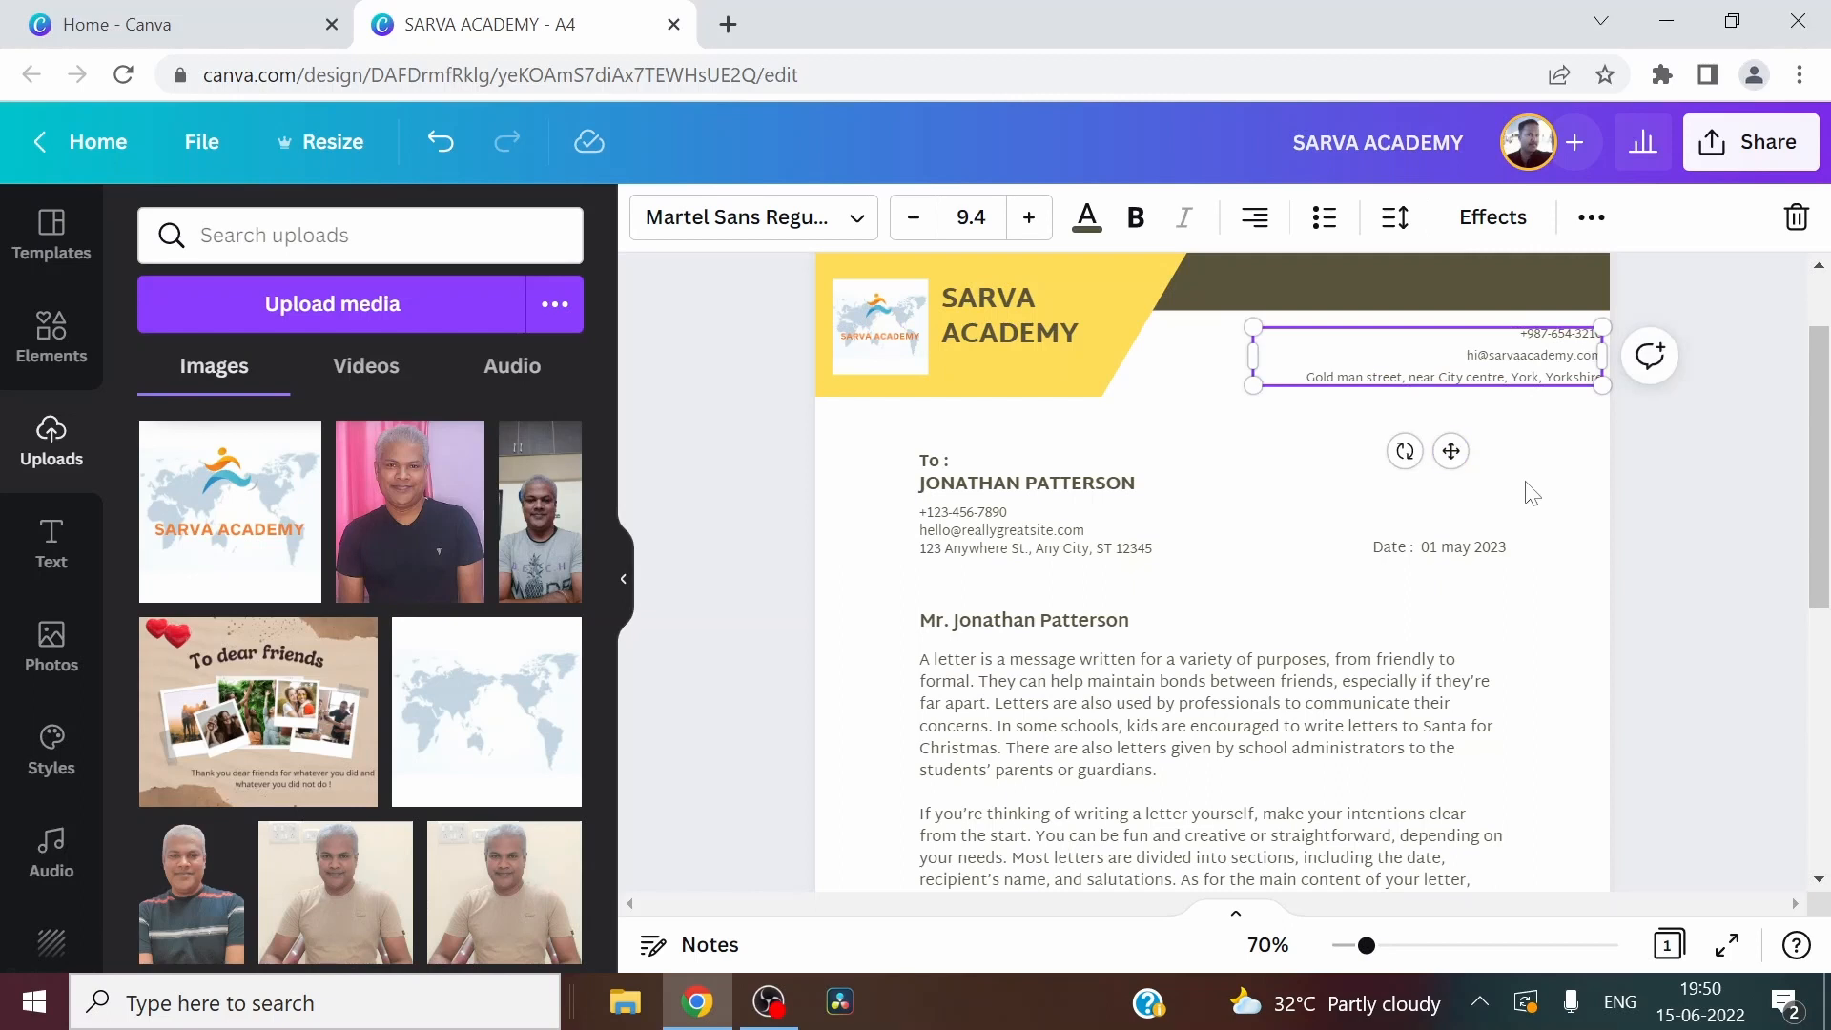
pyautogui.click(1527, 355)
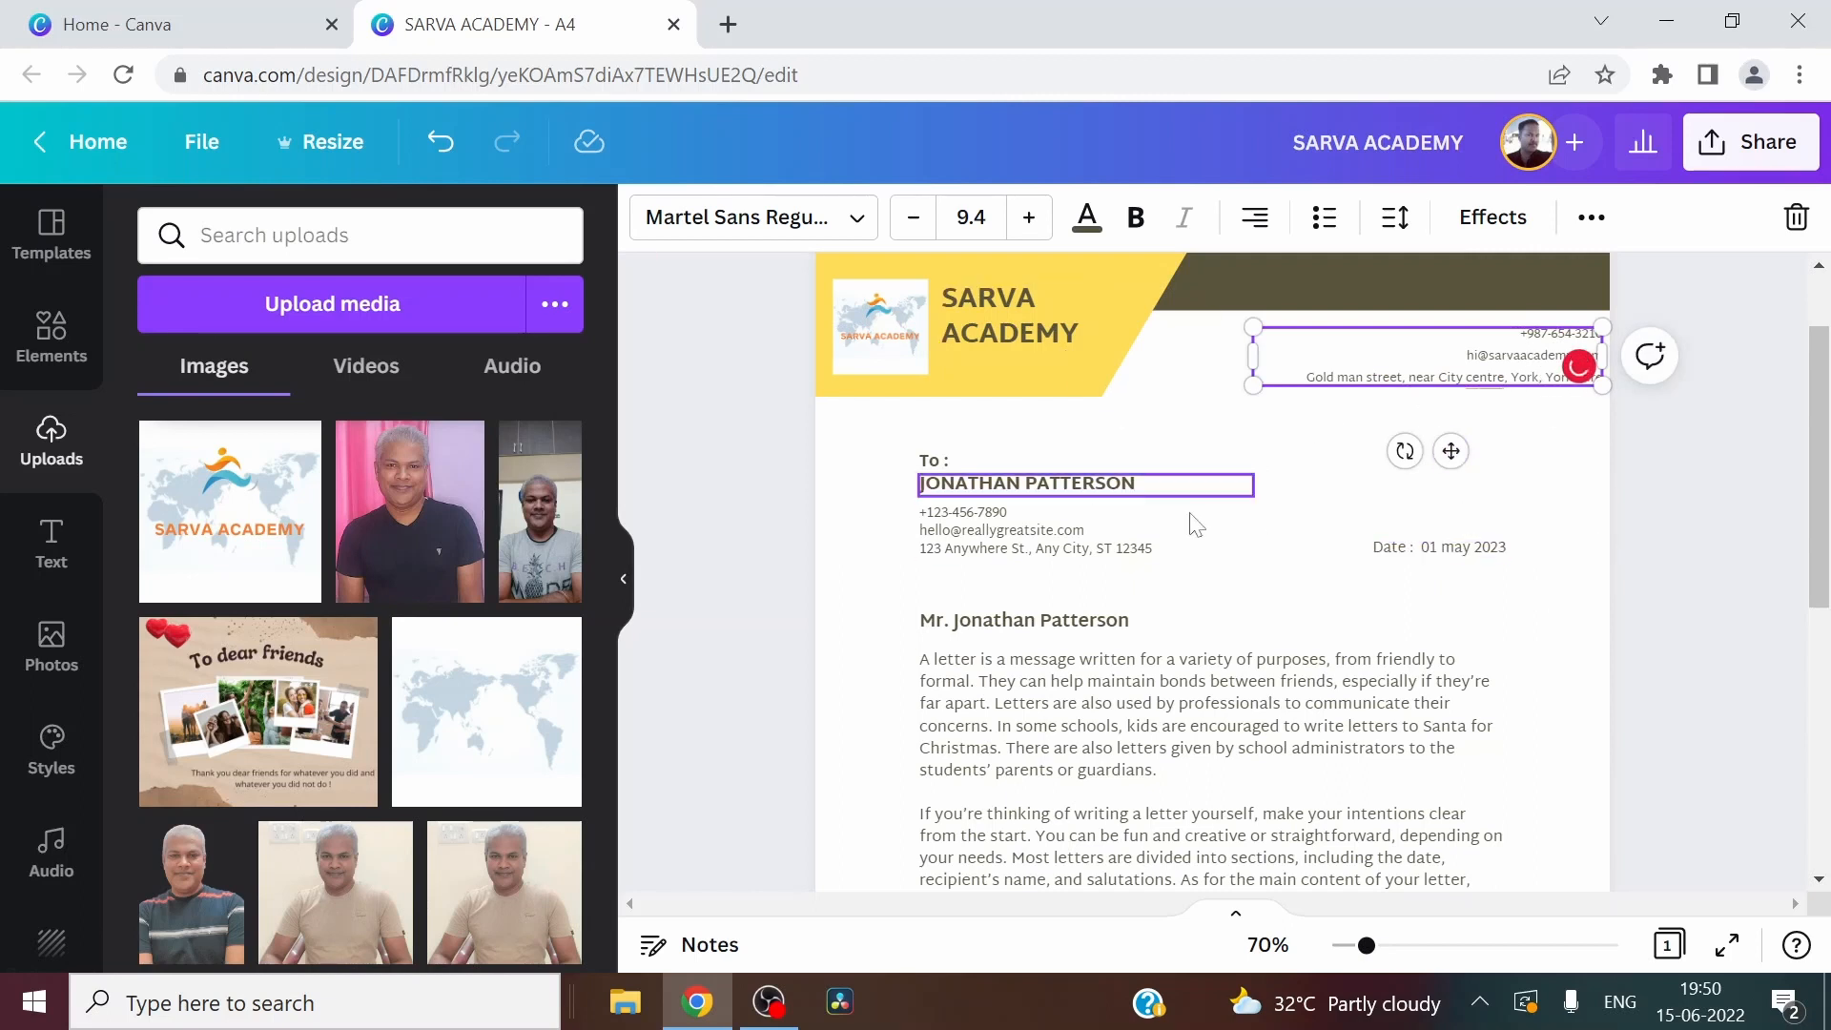
# Replace the recipient's name under "To :" with "MR XYZ"
pyautogui.scroll(-3, 1193, 519)
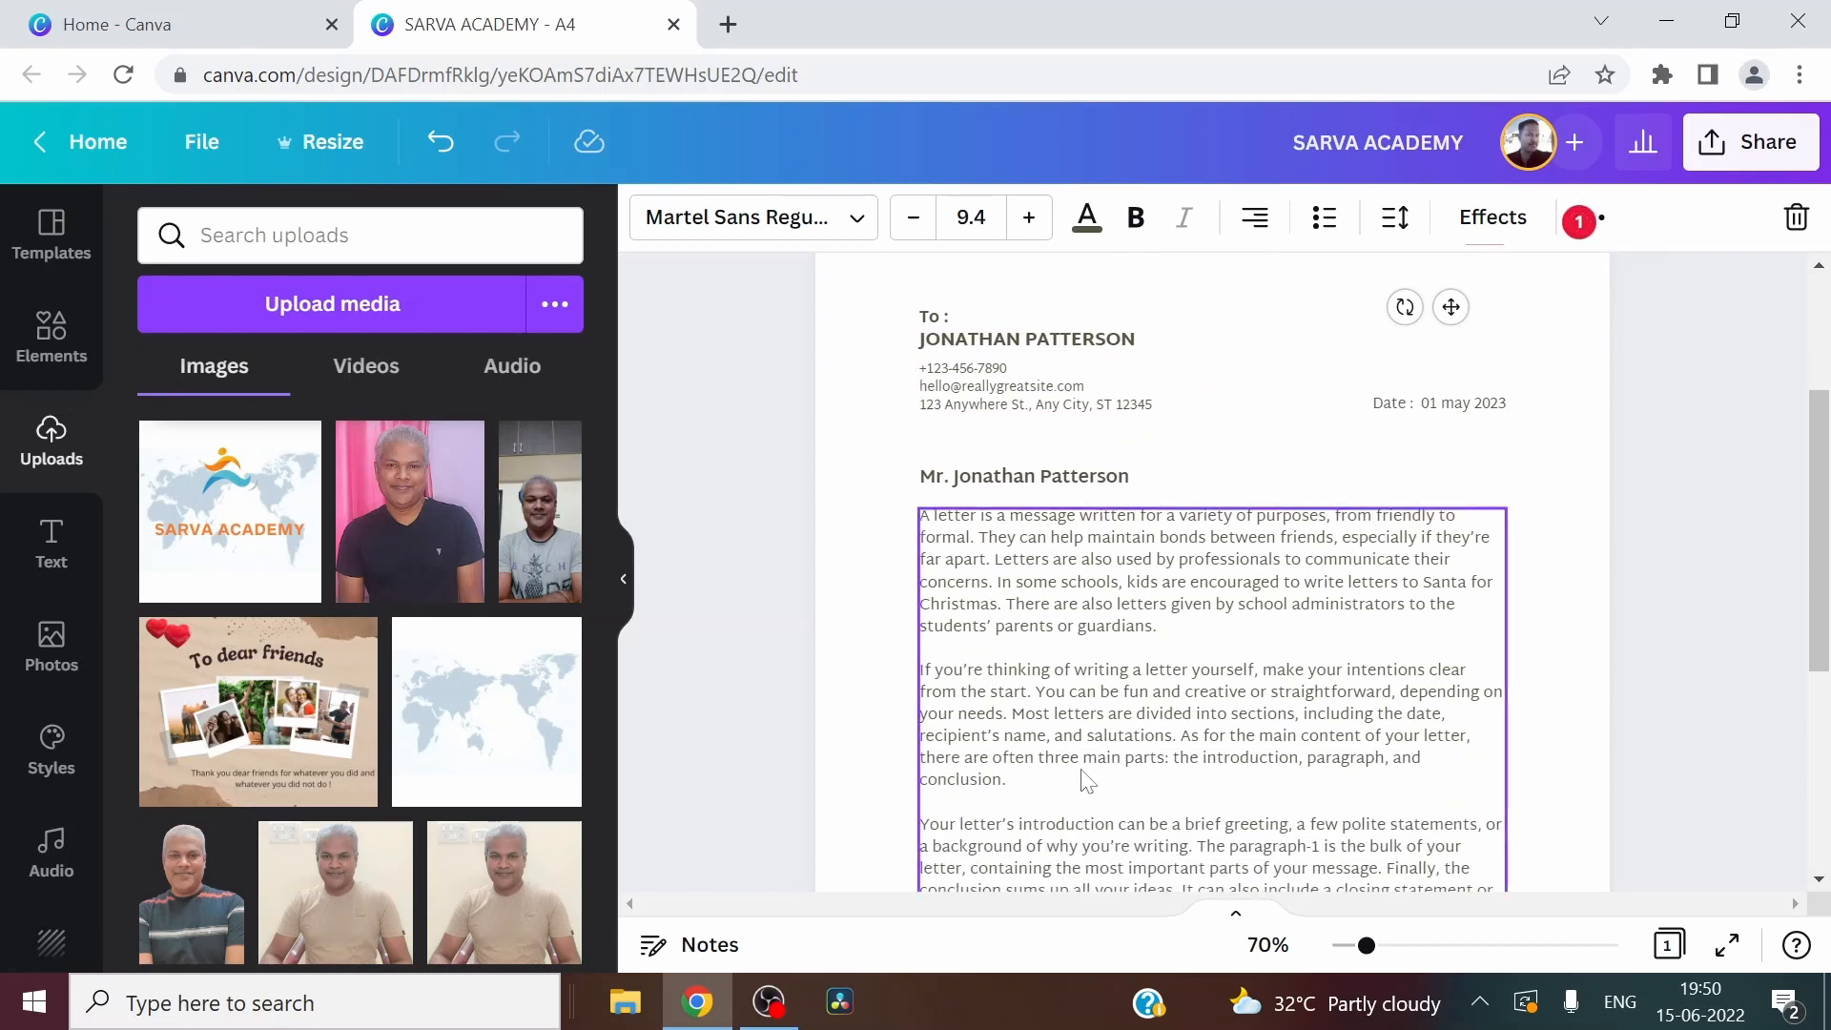
pyautogui.scroll(3, 1066, 651)
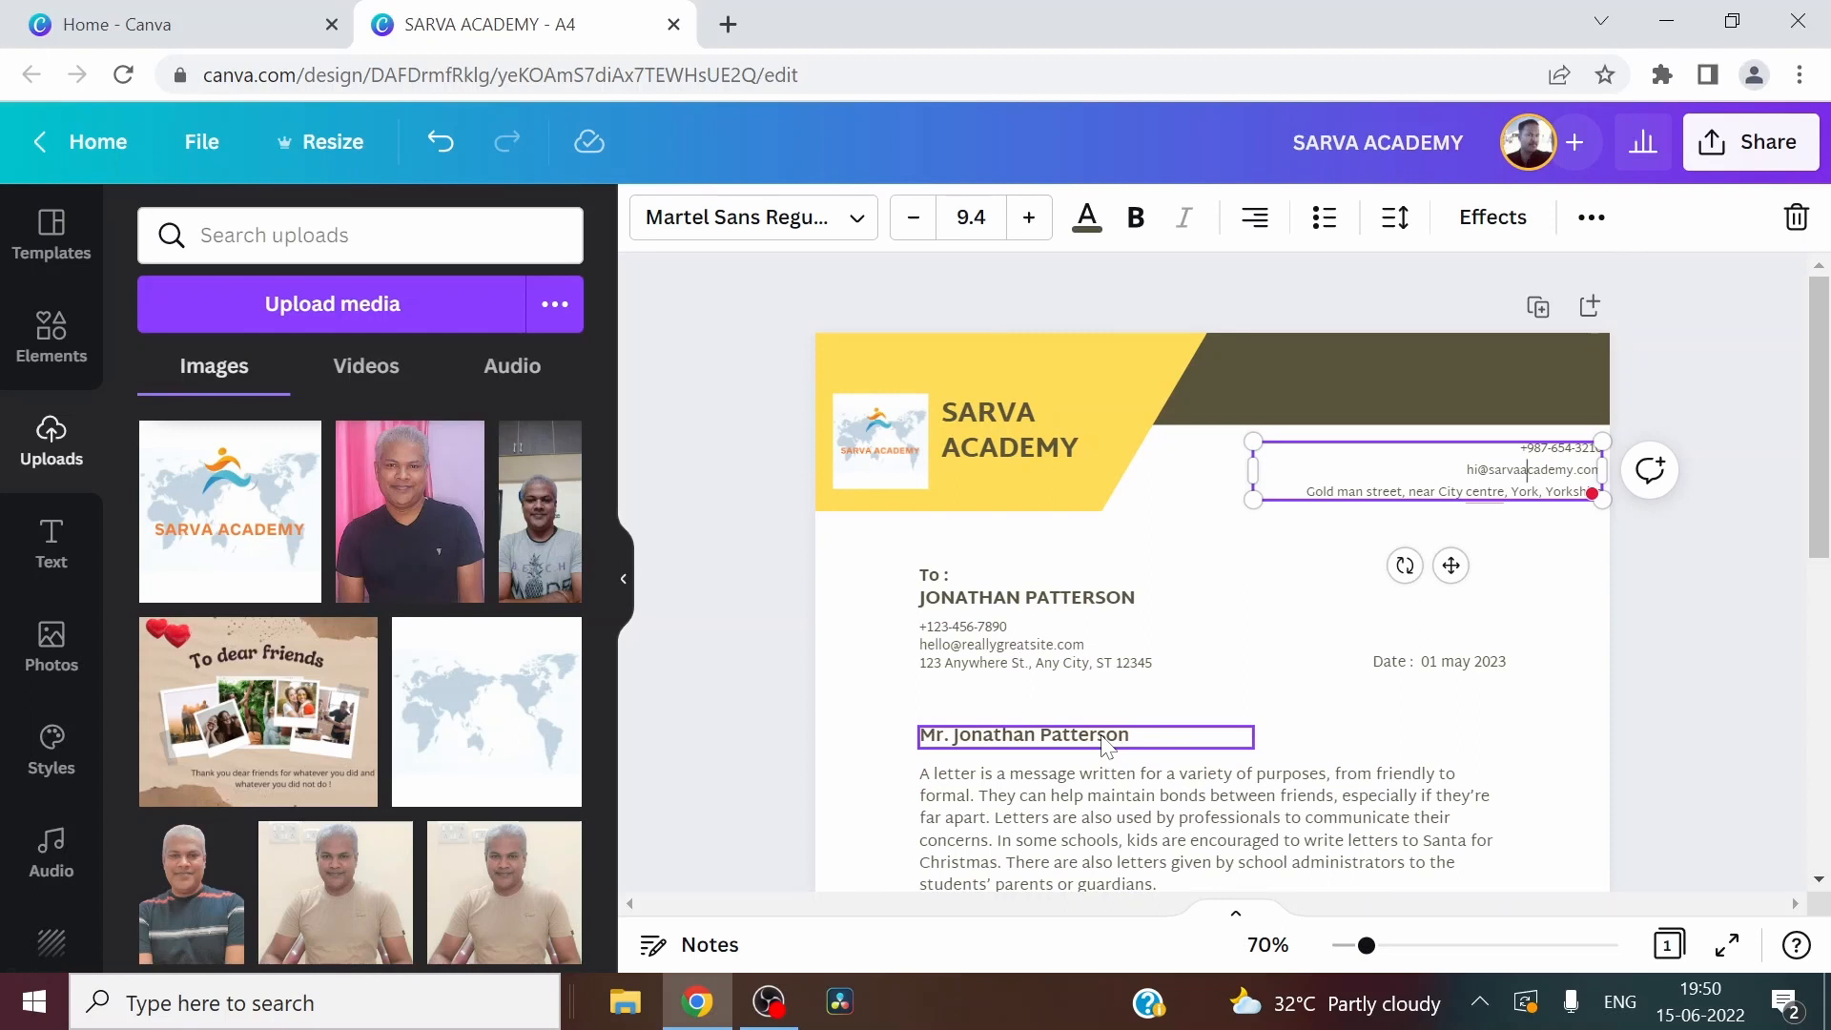
pyautogui.scroll(-3, 1158, 679)
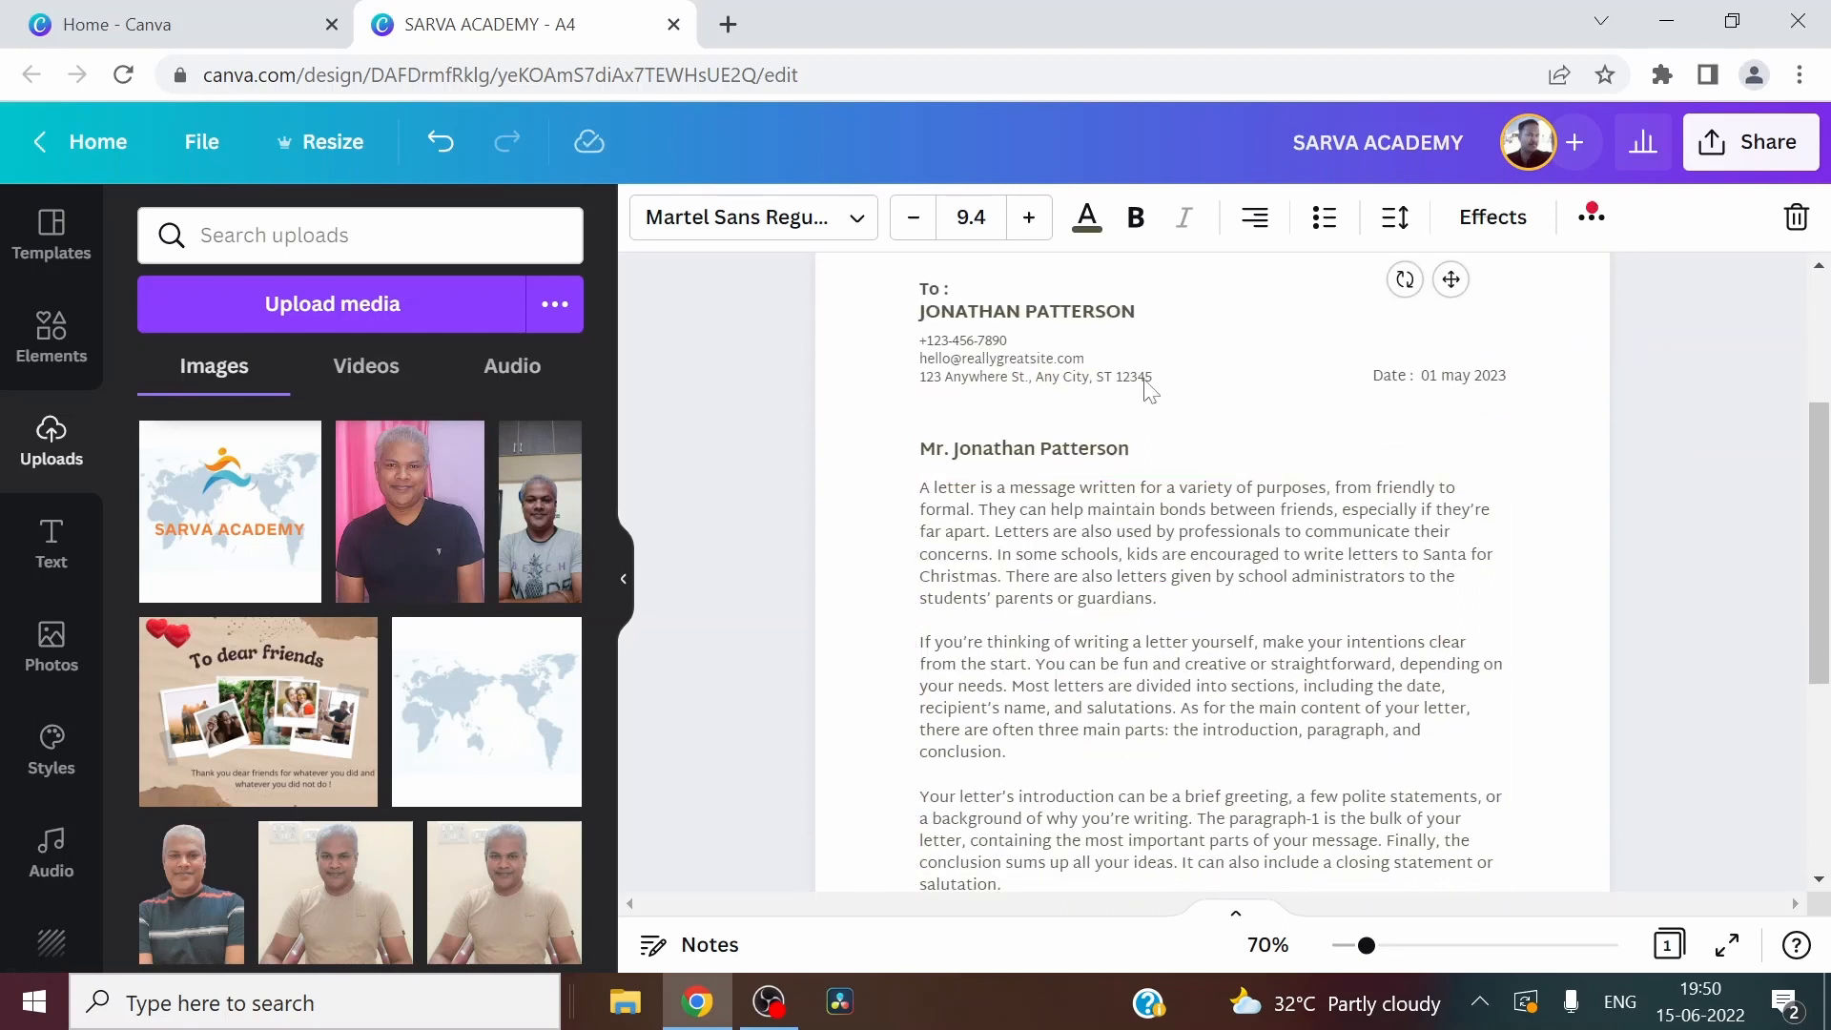
pyautogui.click(975, 316)
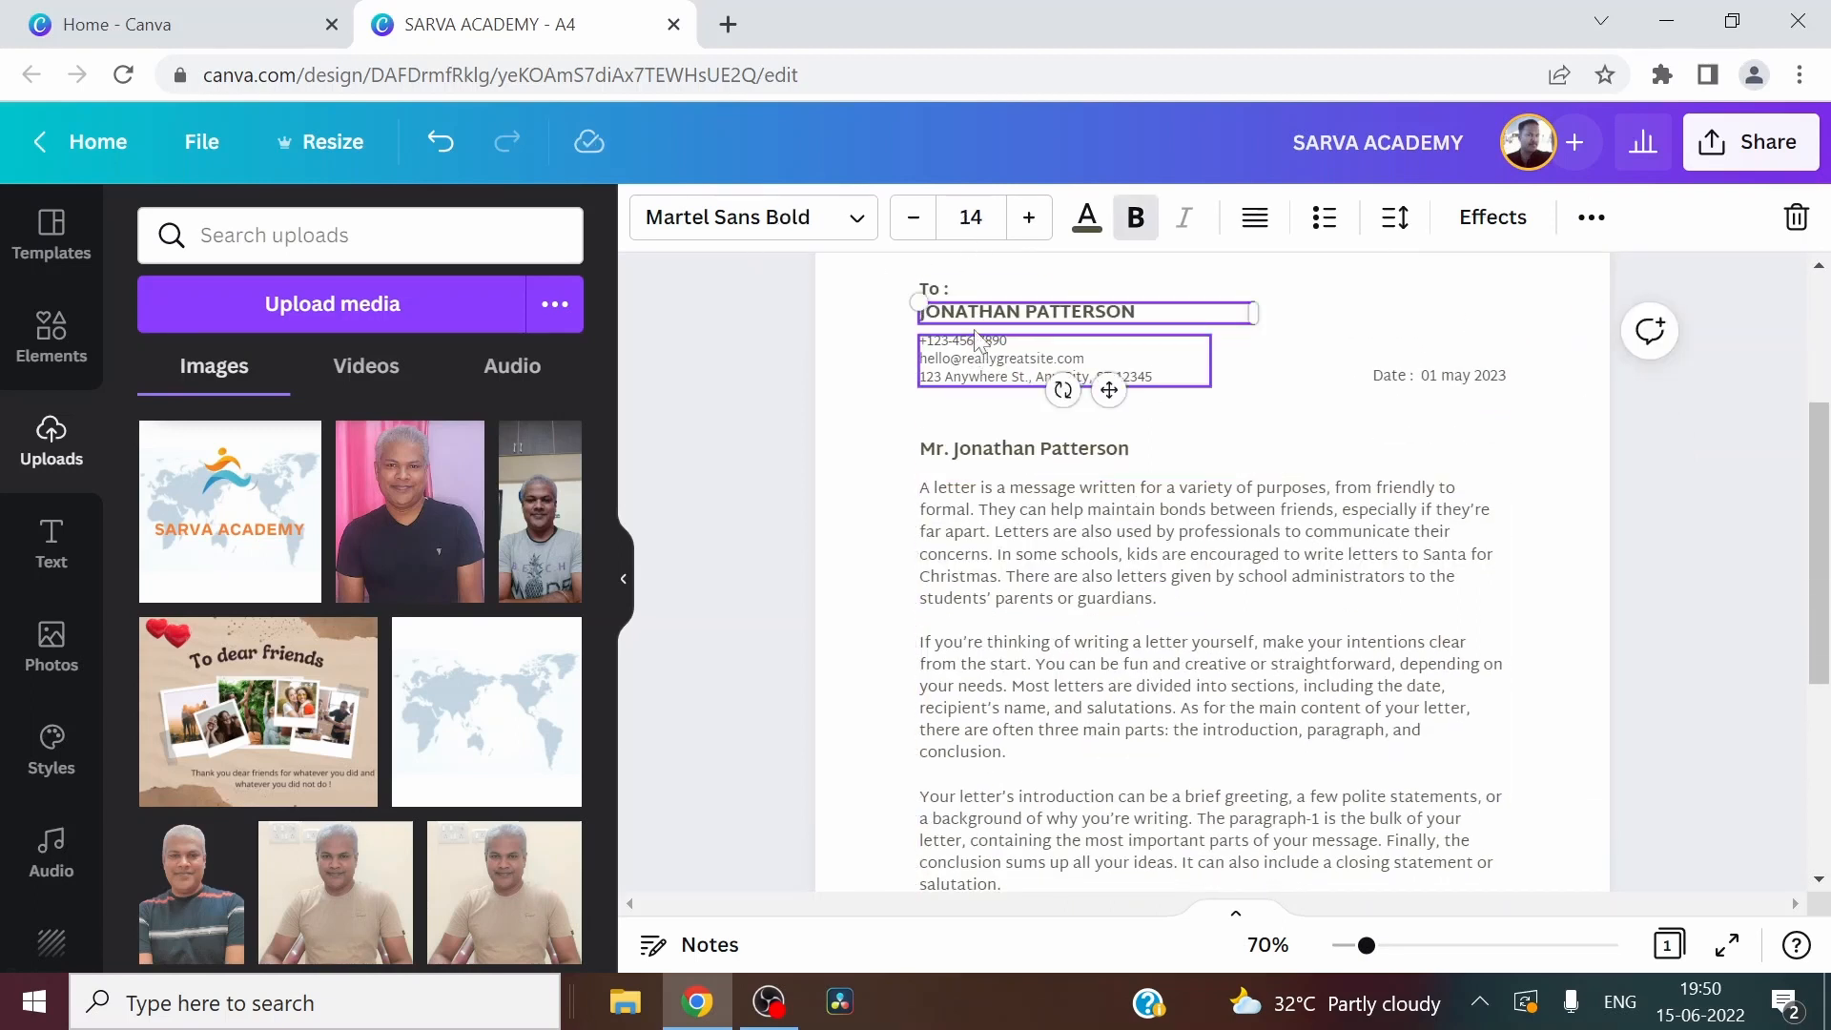
pyautogui.click(975, 314)
pyautogui.hotkey('ctrl', 'a')
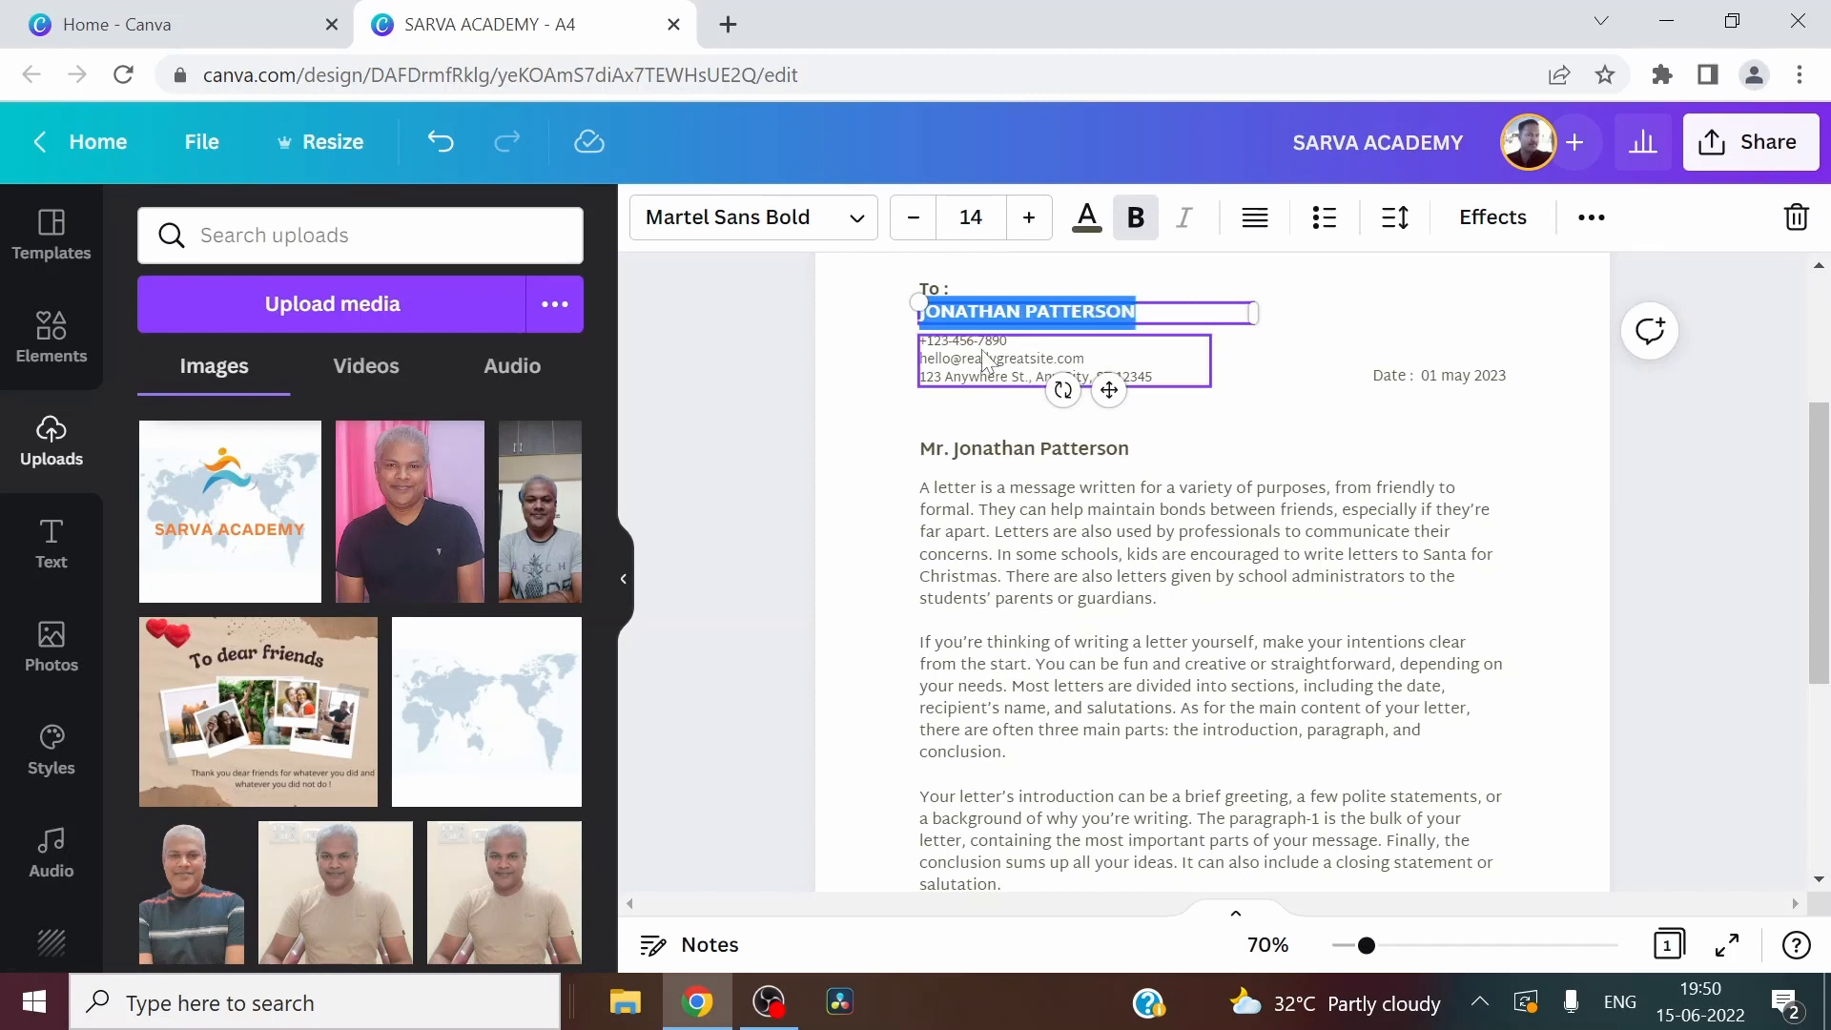
pyautogui.press('BackSpace')
pyautogui.write('MR ')
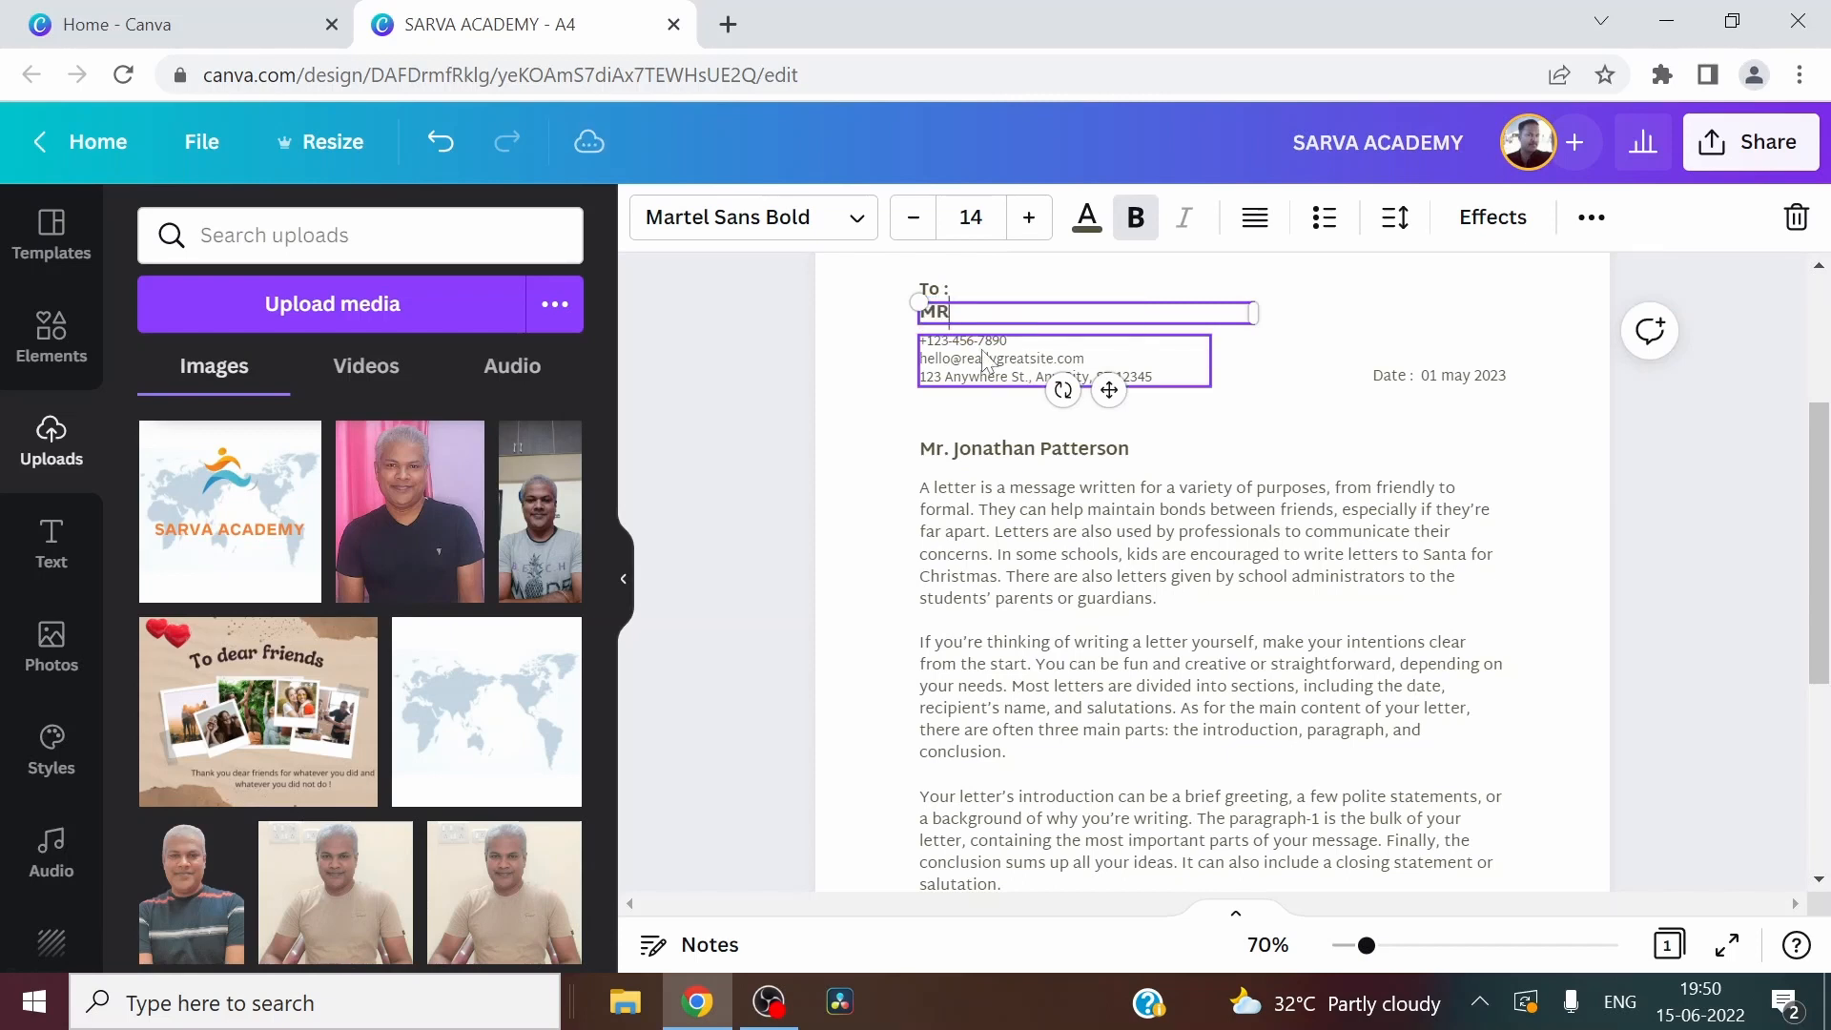
pyautogui.write('XYZ')
pyautogui.click(985, 361)
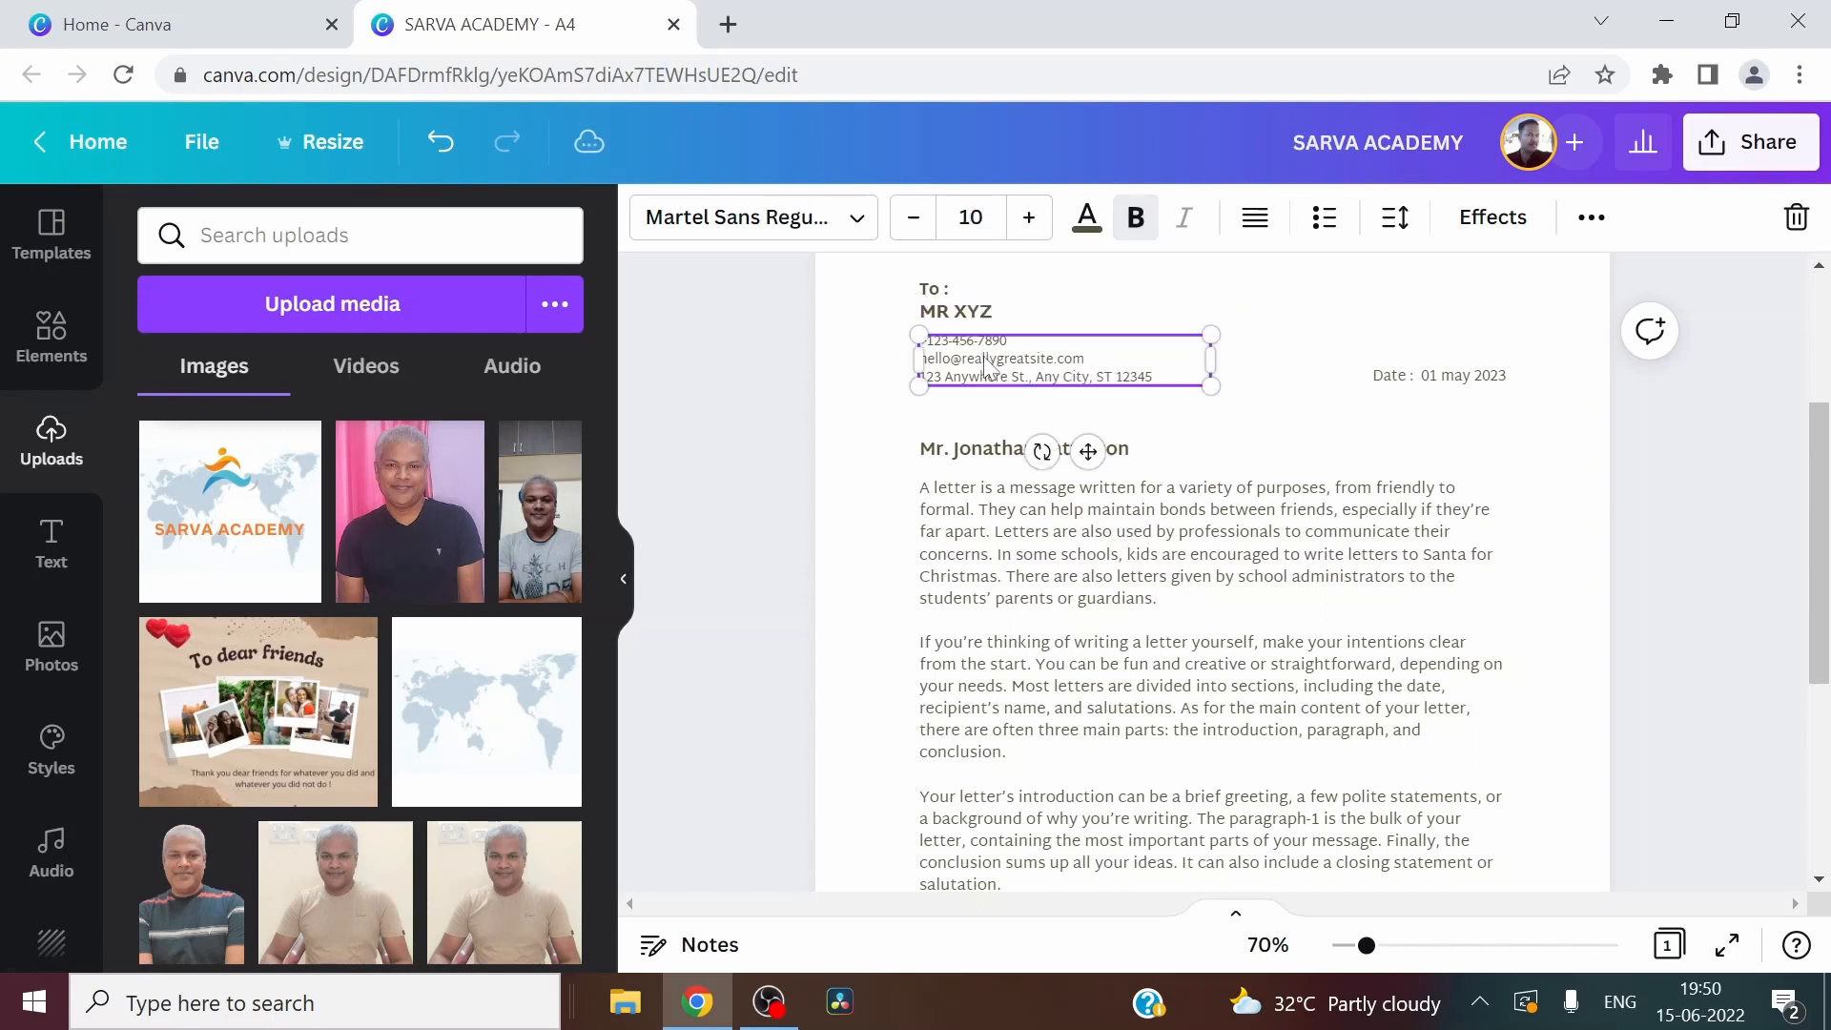
# Replace the placeholder name after "Mr." in the salutation with the new addressee's name in title case
pyautogui.click(1133, 576)
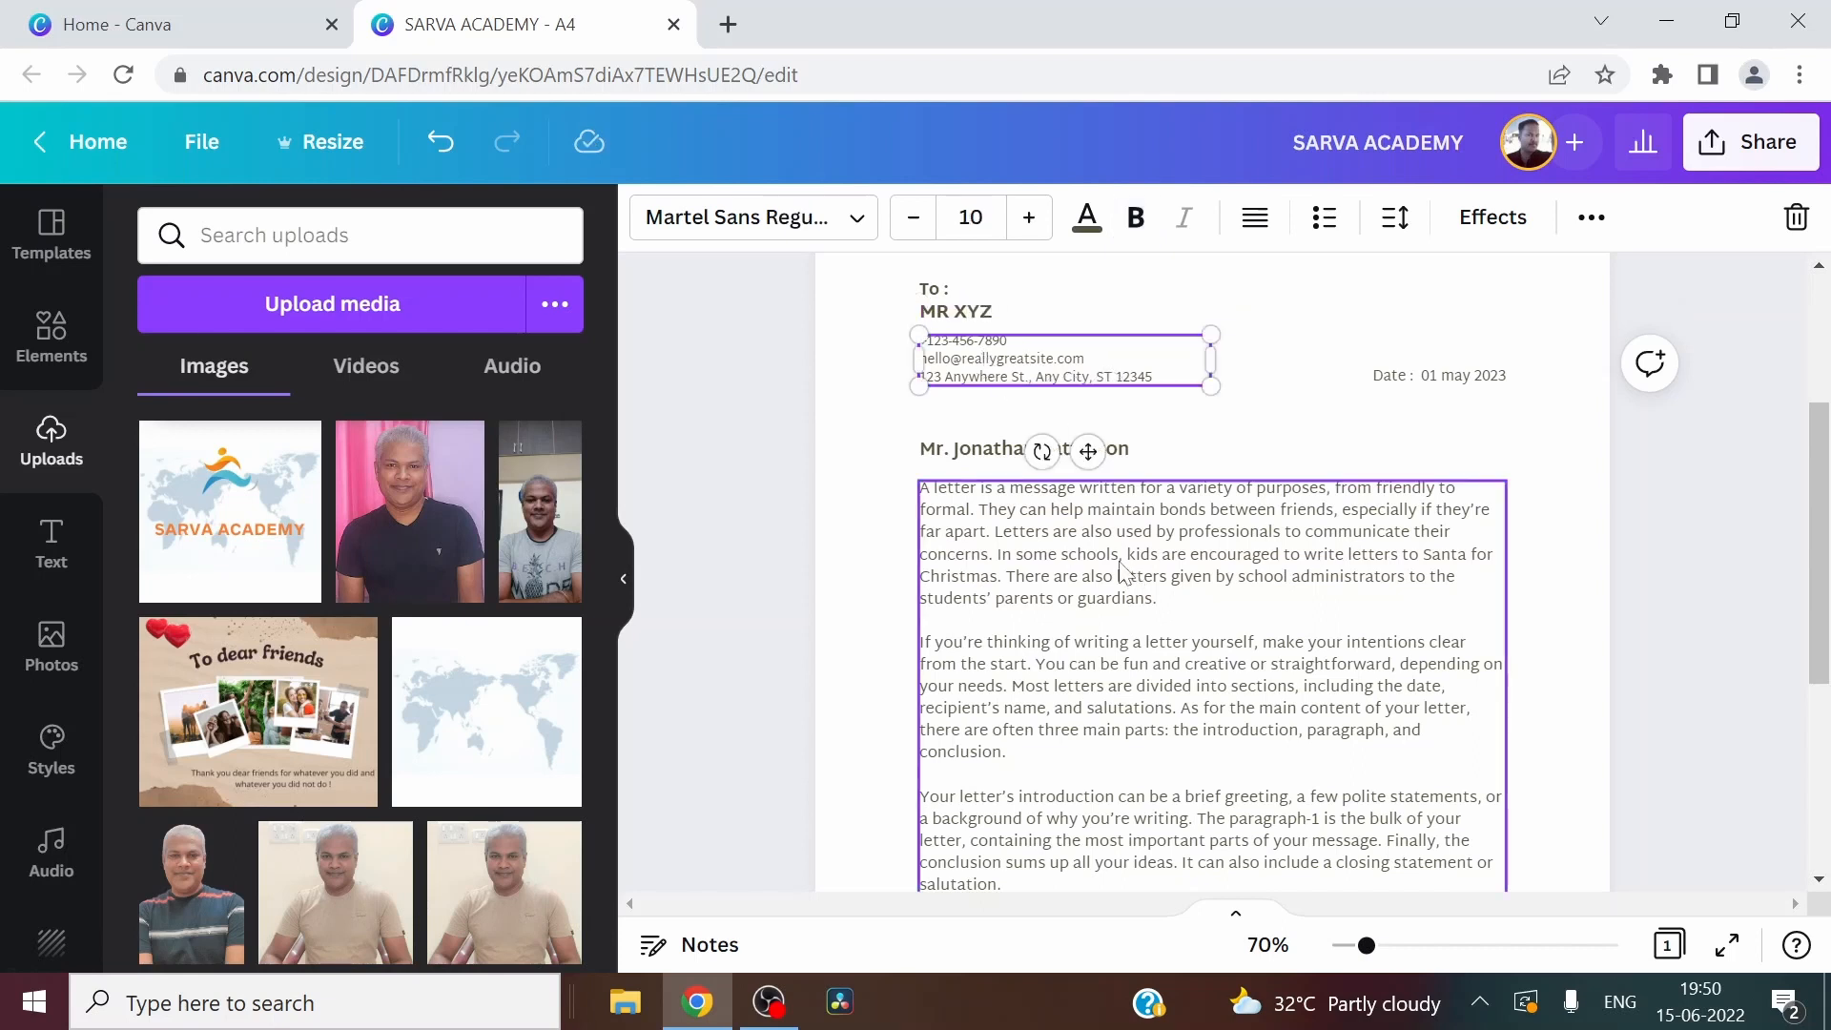
pyautogui.click(1017, 444)
pyautogui.doubleClick(956, 452)
pyautogui.click(958, 451)
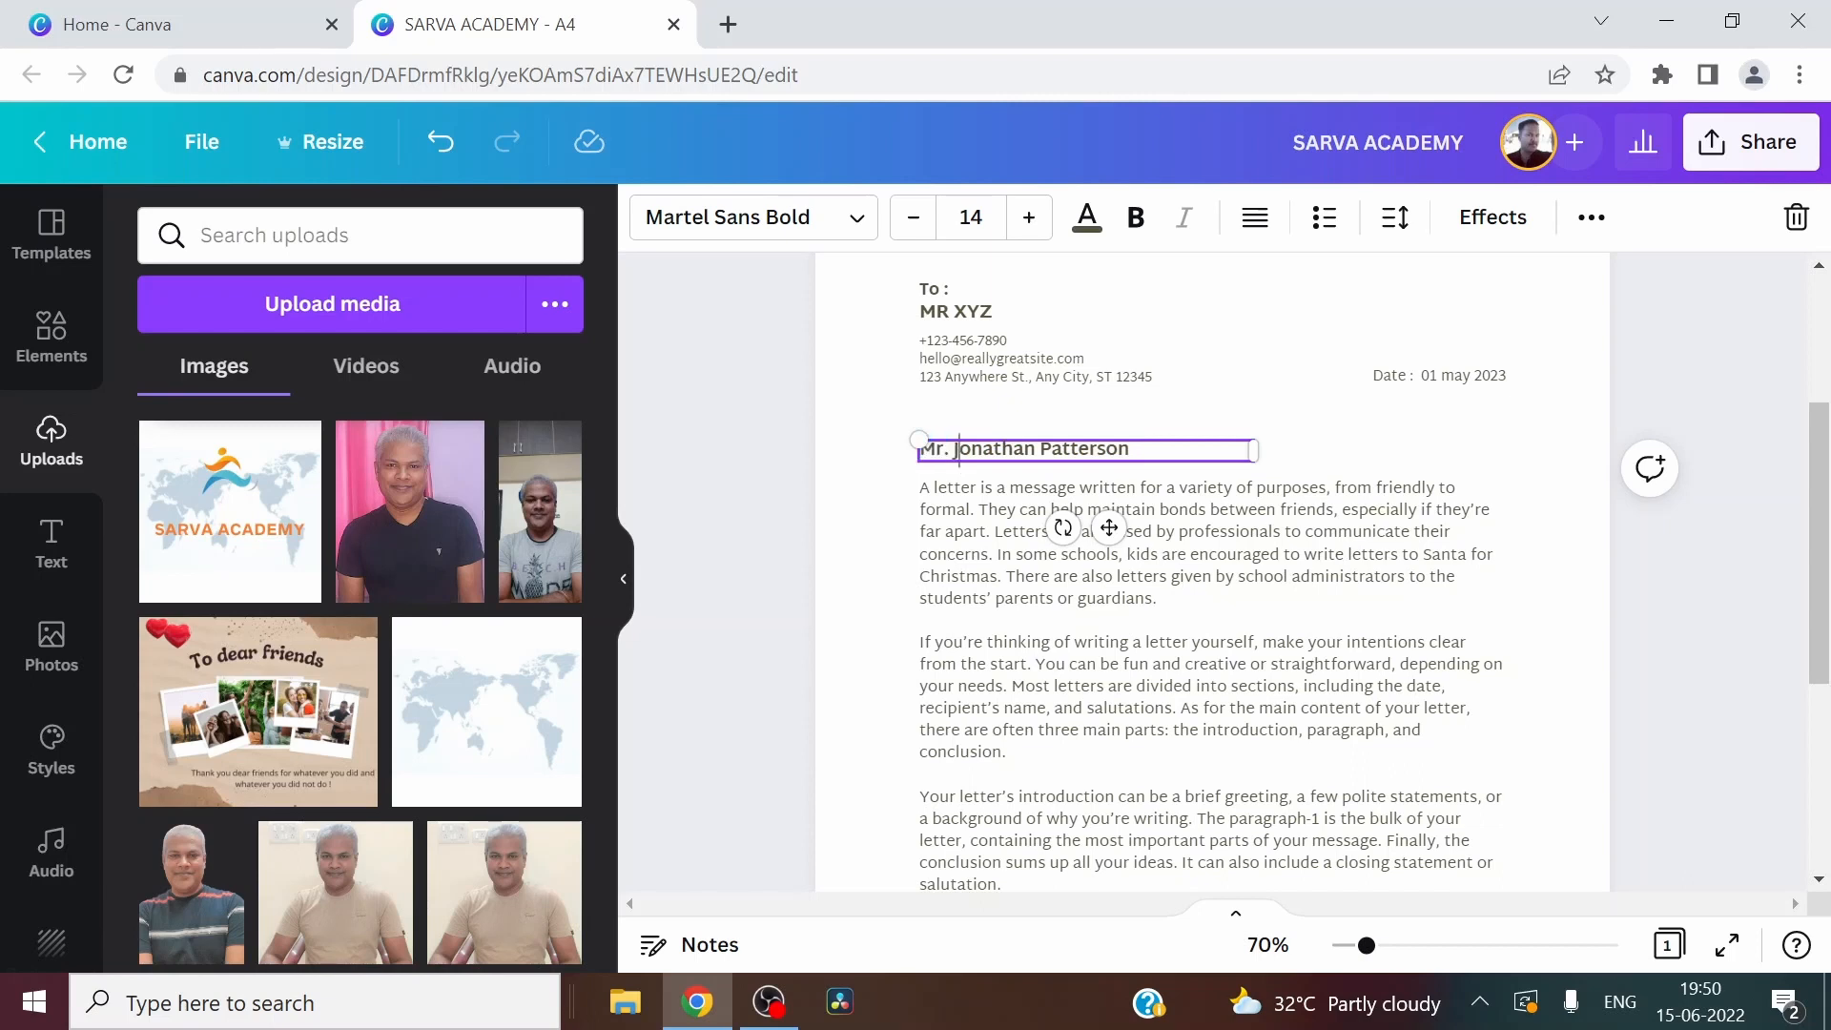
pyautogui.hotkey('shift', 'End')
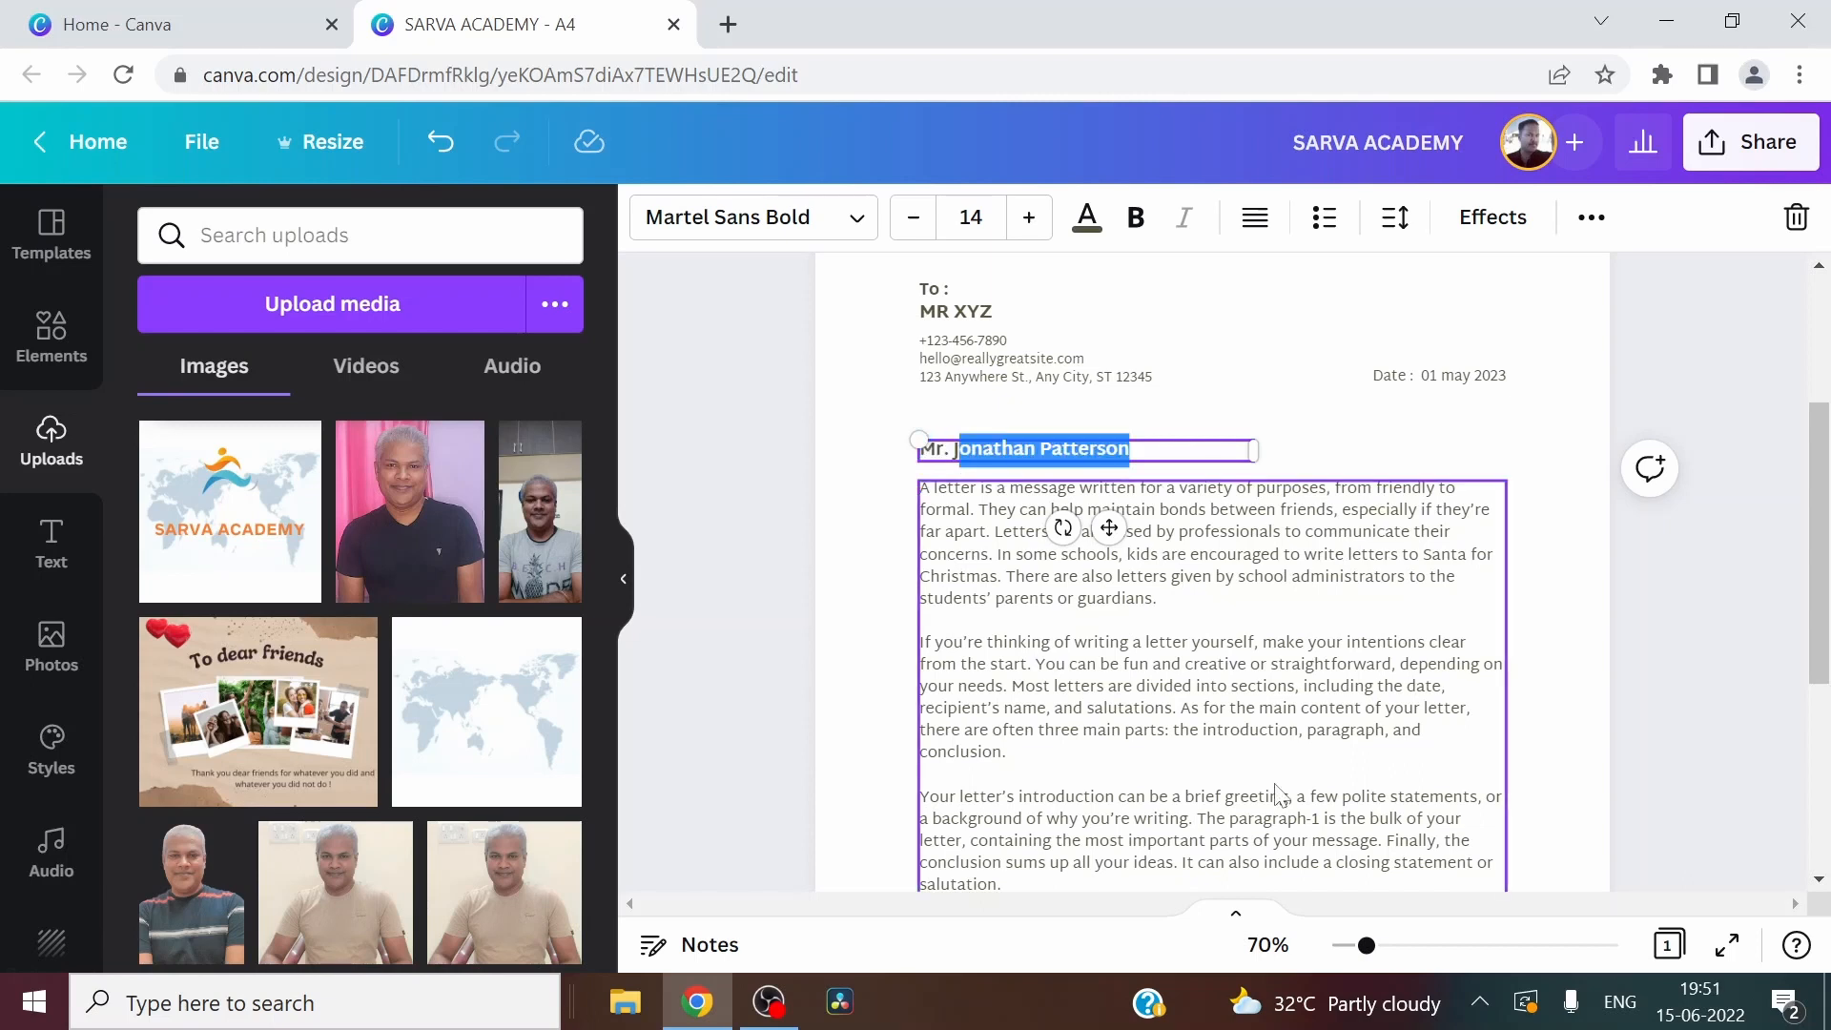
pyautogui.press('BackSpace')
pyautogui.write('OHN')
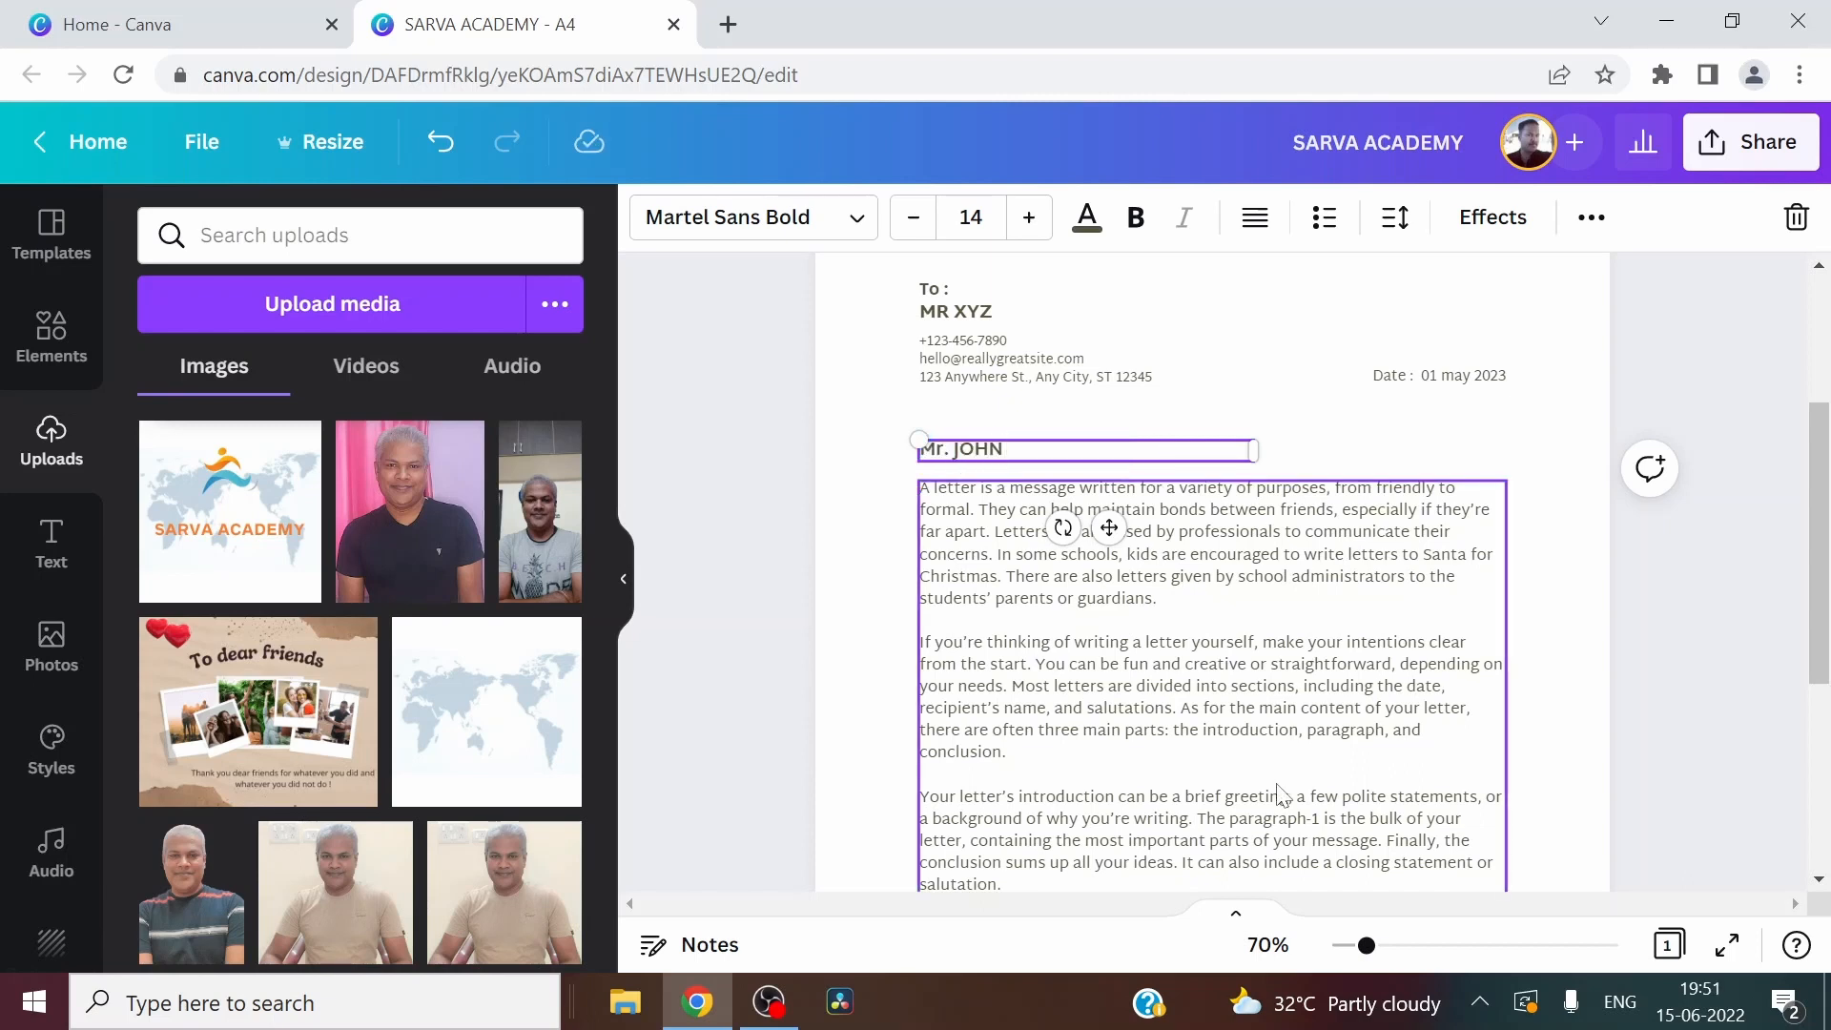
pyautogui.press('BackSpace')
pyautogui.press('BackSpace')
pyautogui.press('BackSpace')
pyautogui.write('ohn Smith')
pyautogui.click(1552, 488)
pyautogui.scroll(-1, 1556, 488)
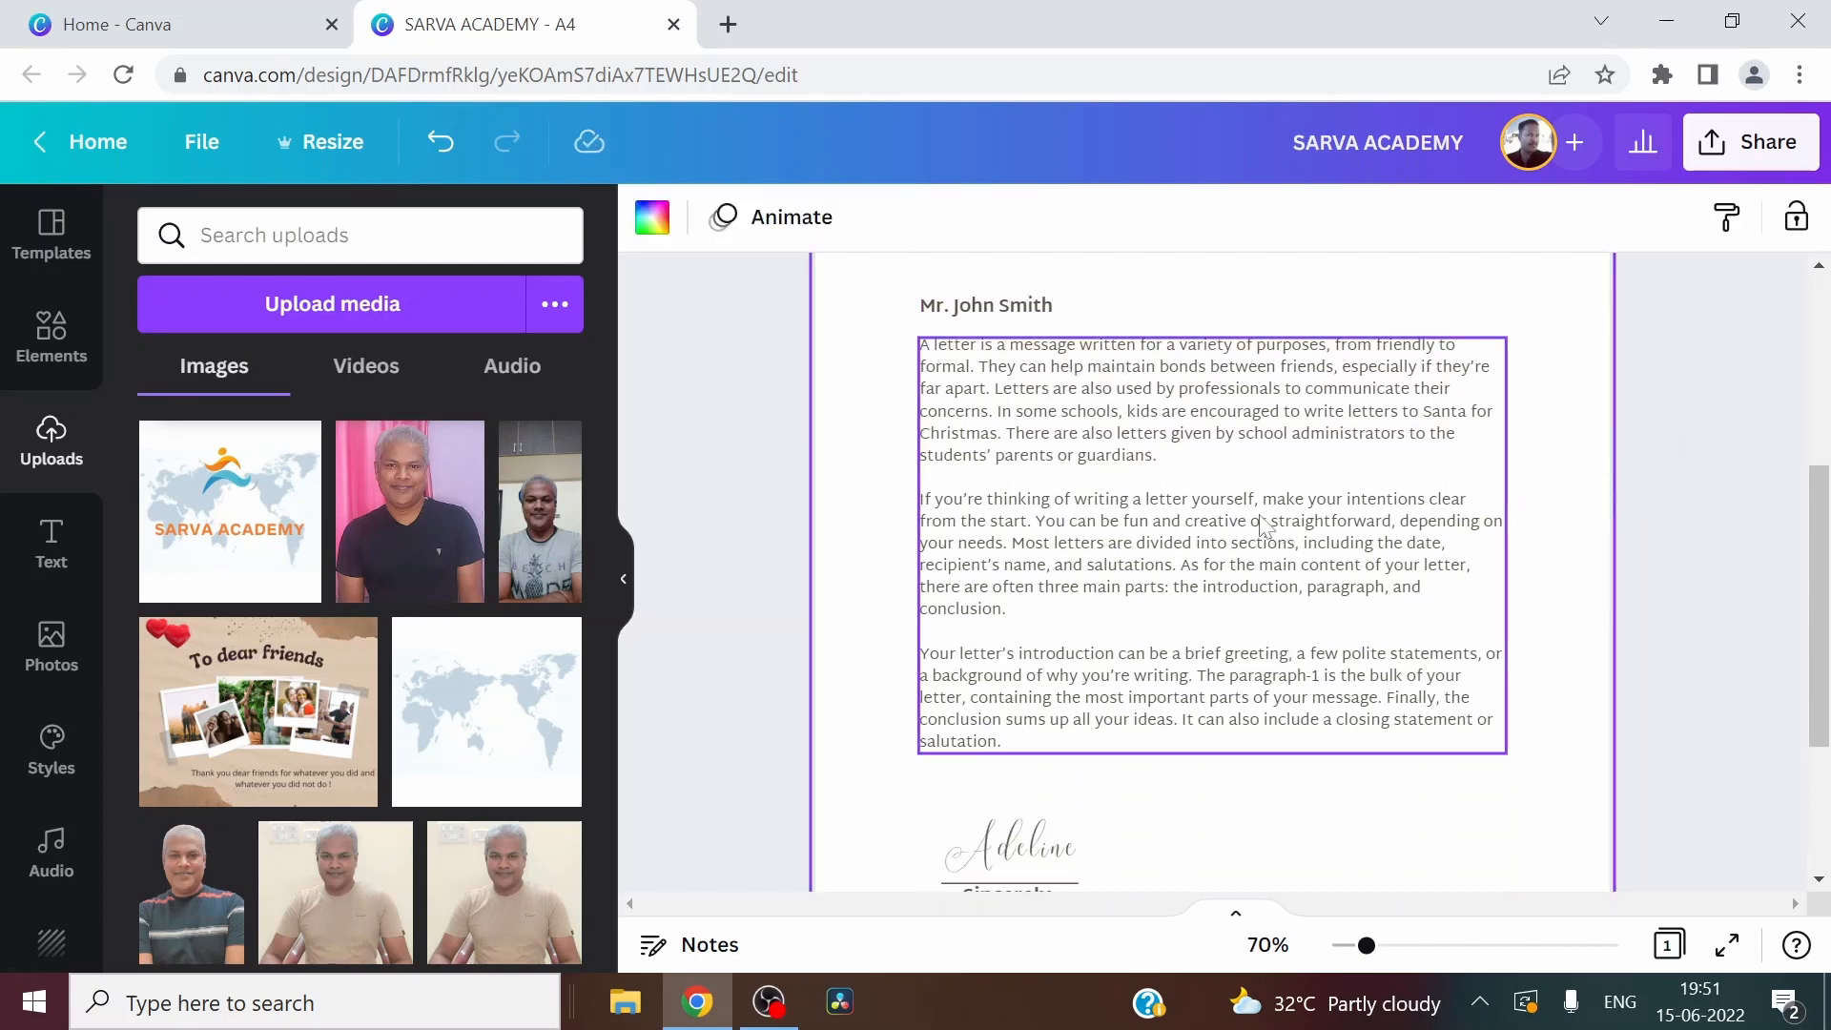
pyautogui.click(1260, 516)
pyautogui.click(959, 372)
pyautogui.click(954, 346)
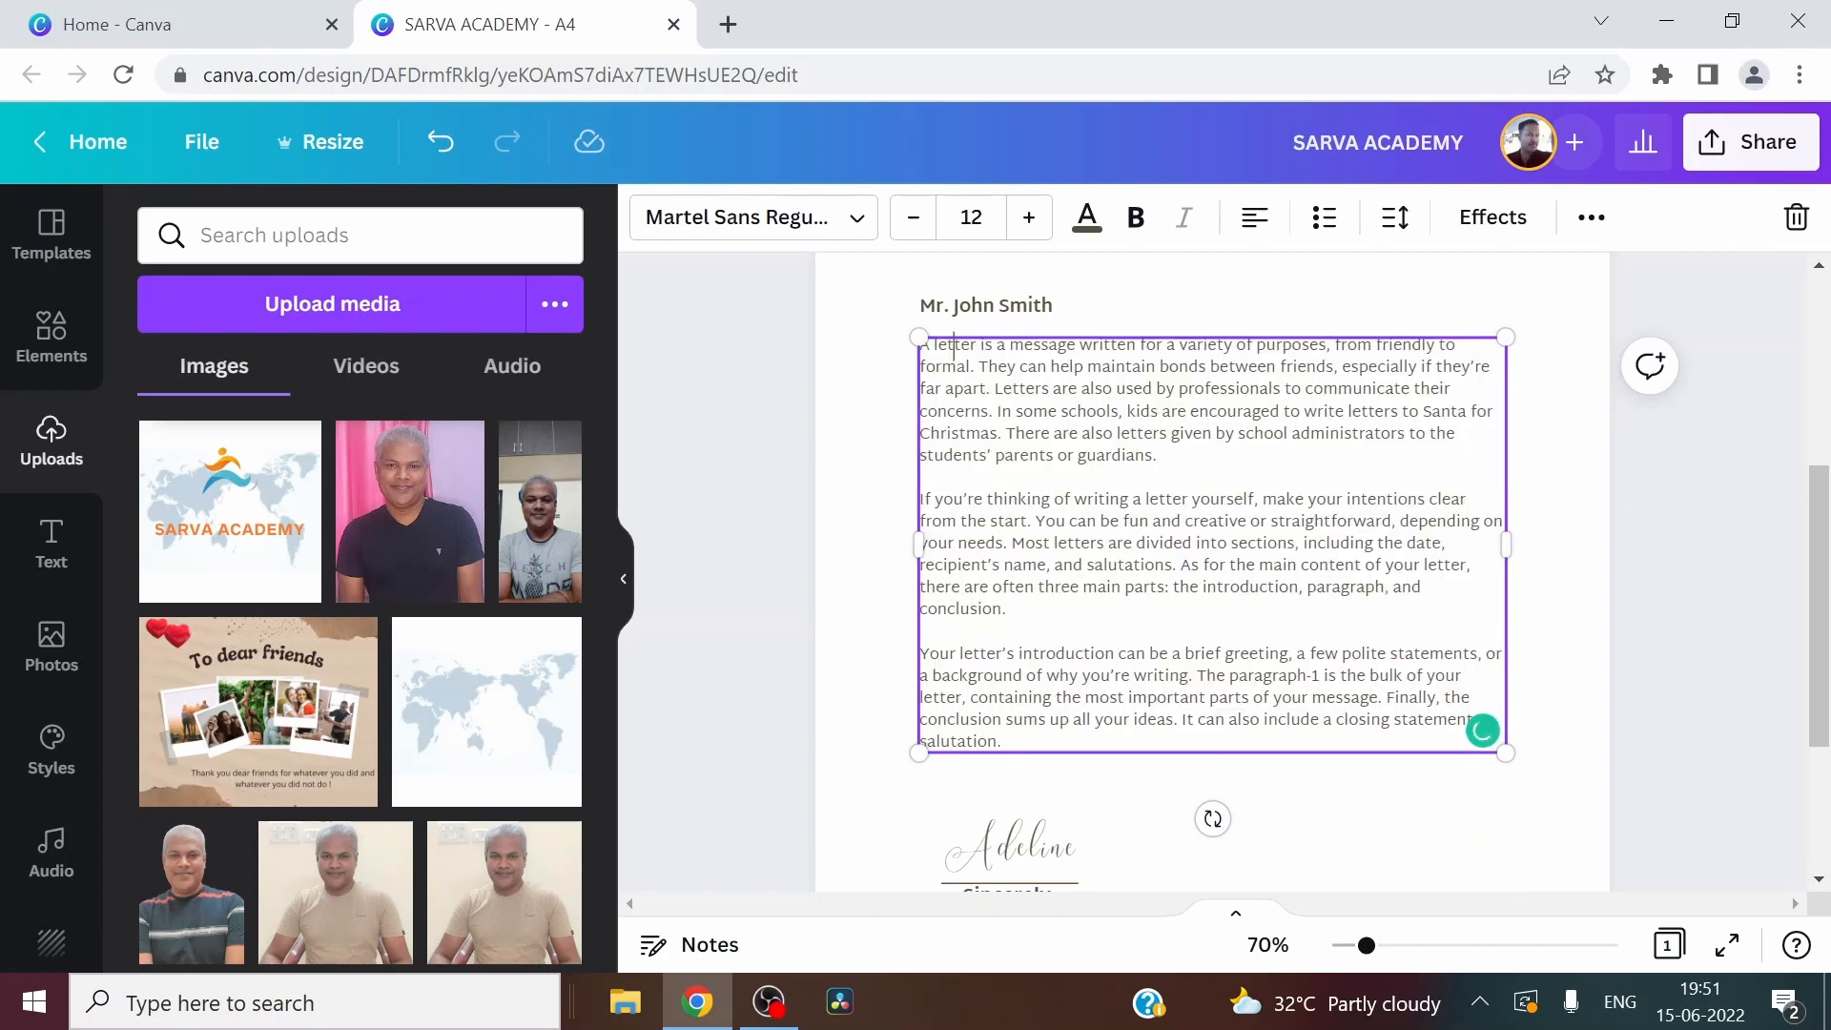
pyautogui.moveTo(1004, 724); pyautogui.dragTo(996, 774)
pyautogui.click(1601, 600)
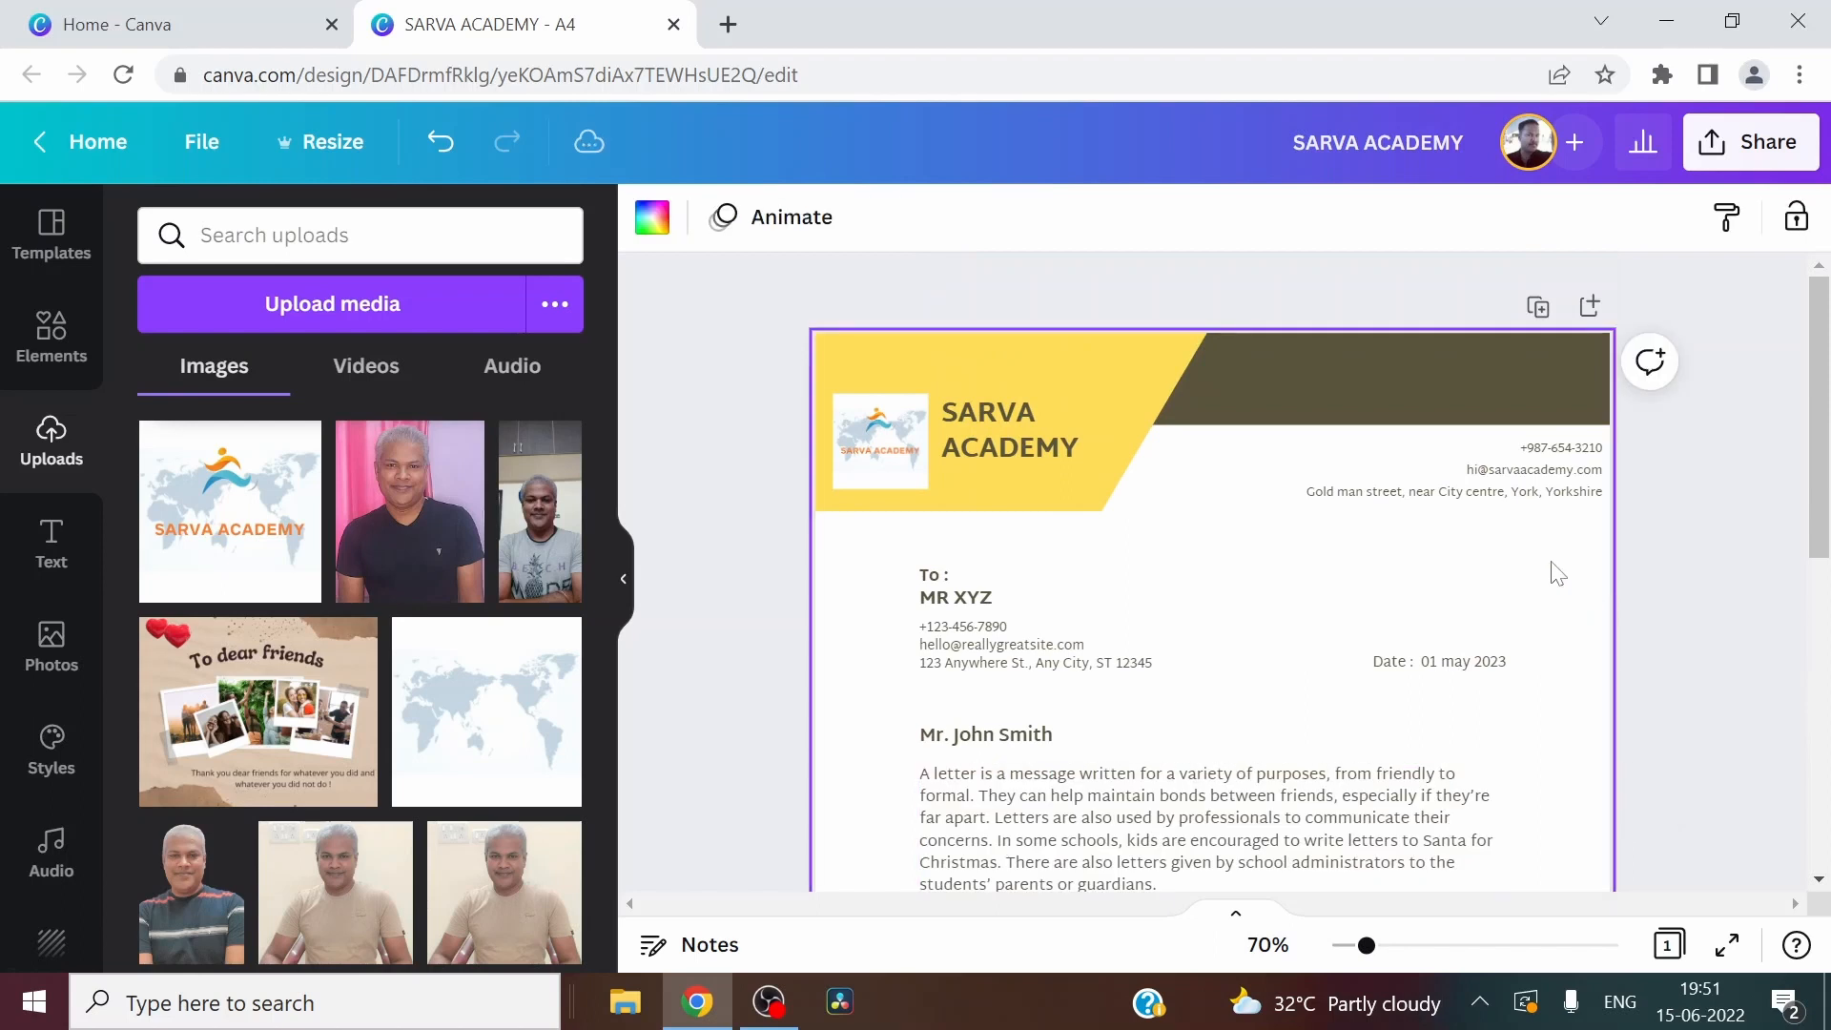
pyautogui.scroll(-5, 1550, 570)
pyautogui.scroll(1, 1440, 558)
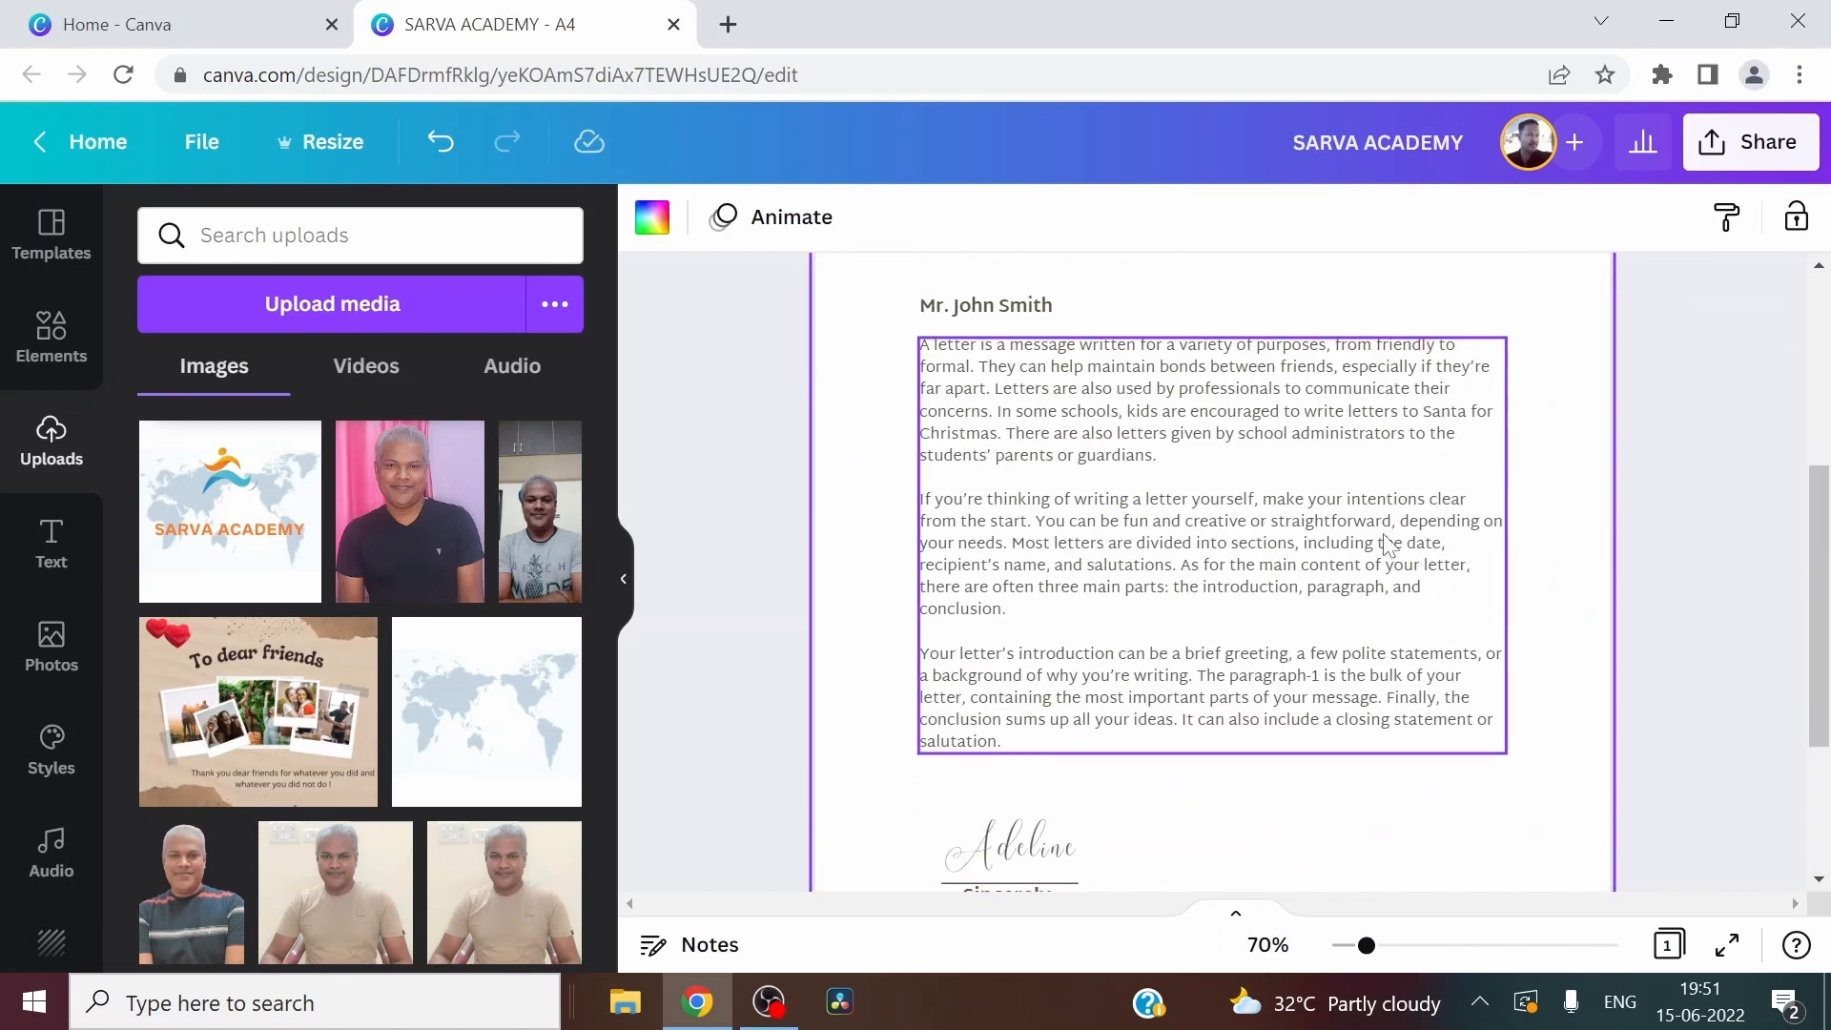
pyautogui.click(1394, 550)
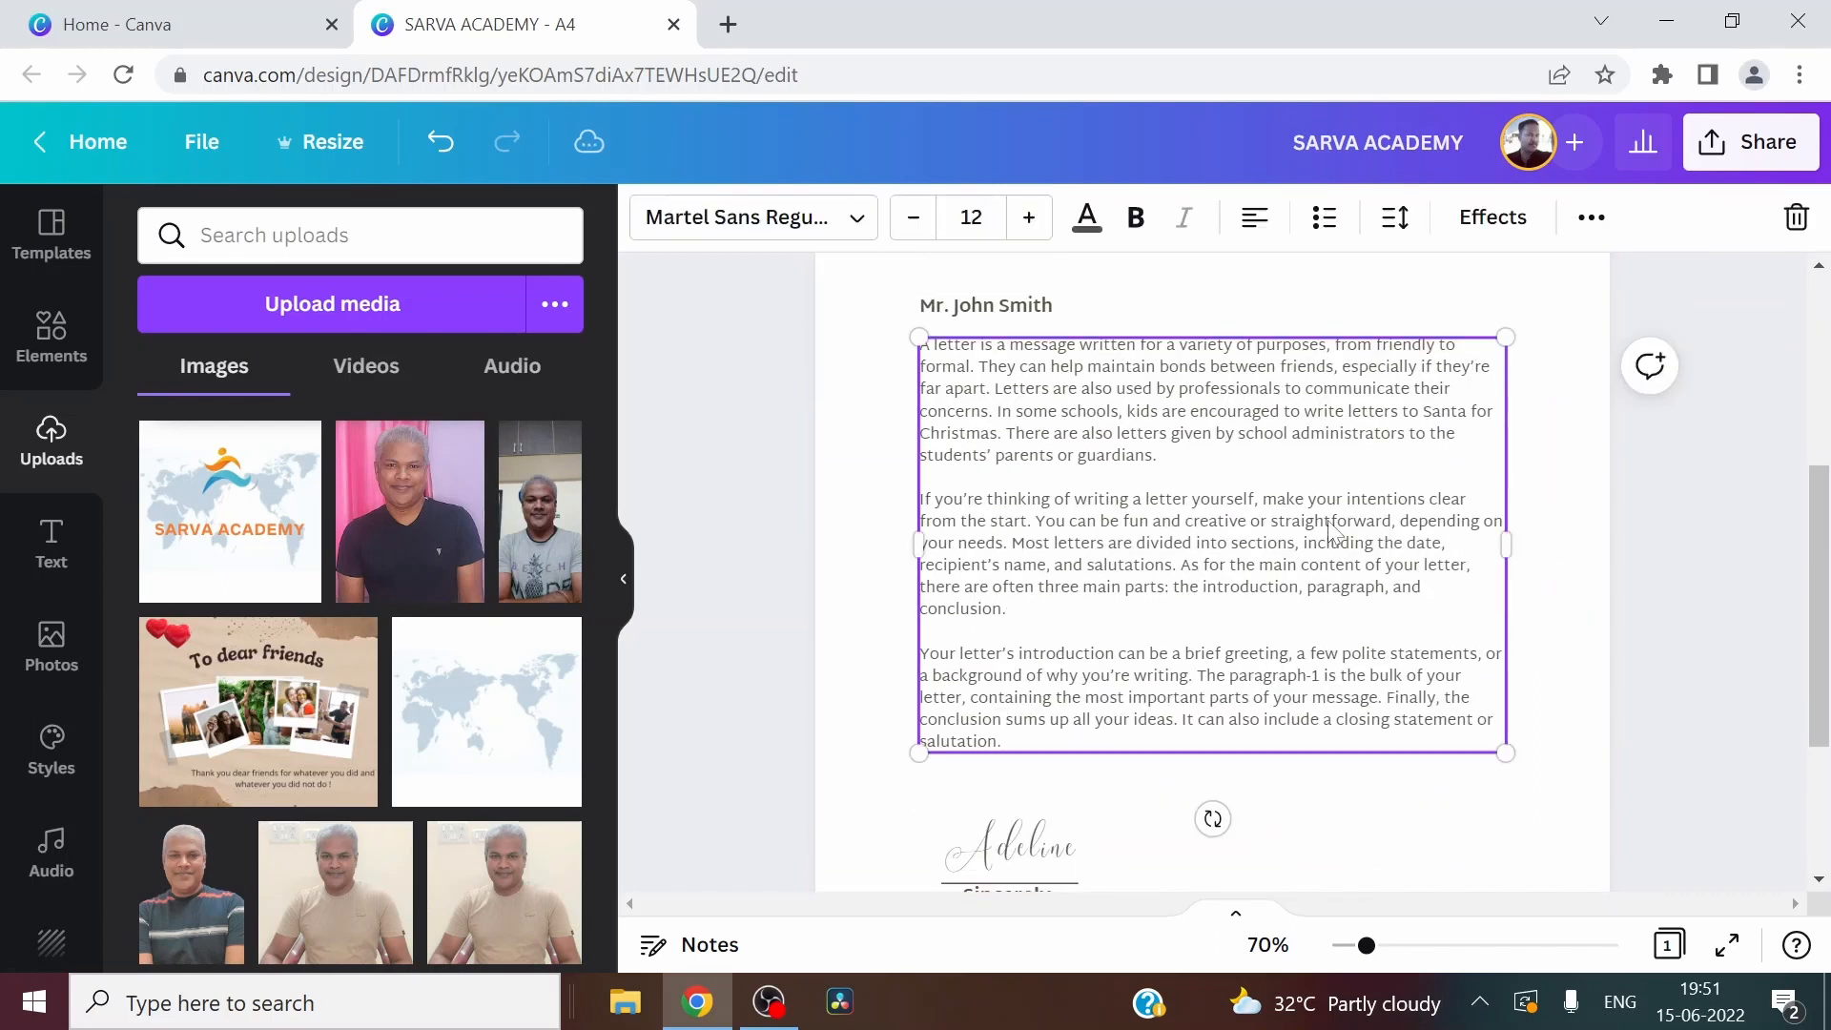
pyautogui.doubleClick(1008, 748)
pyautogui.hotkey('ctrl', 'z')
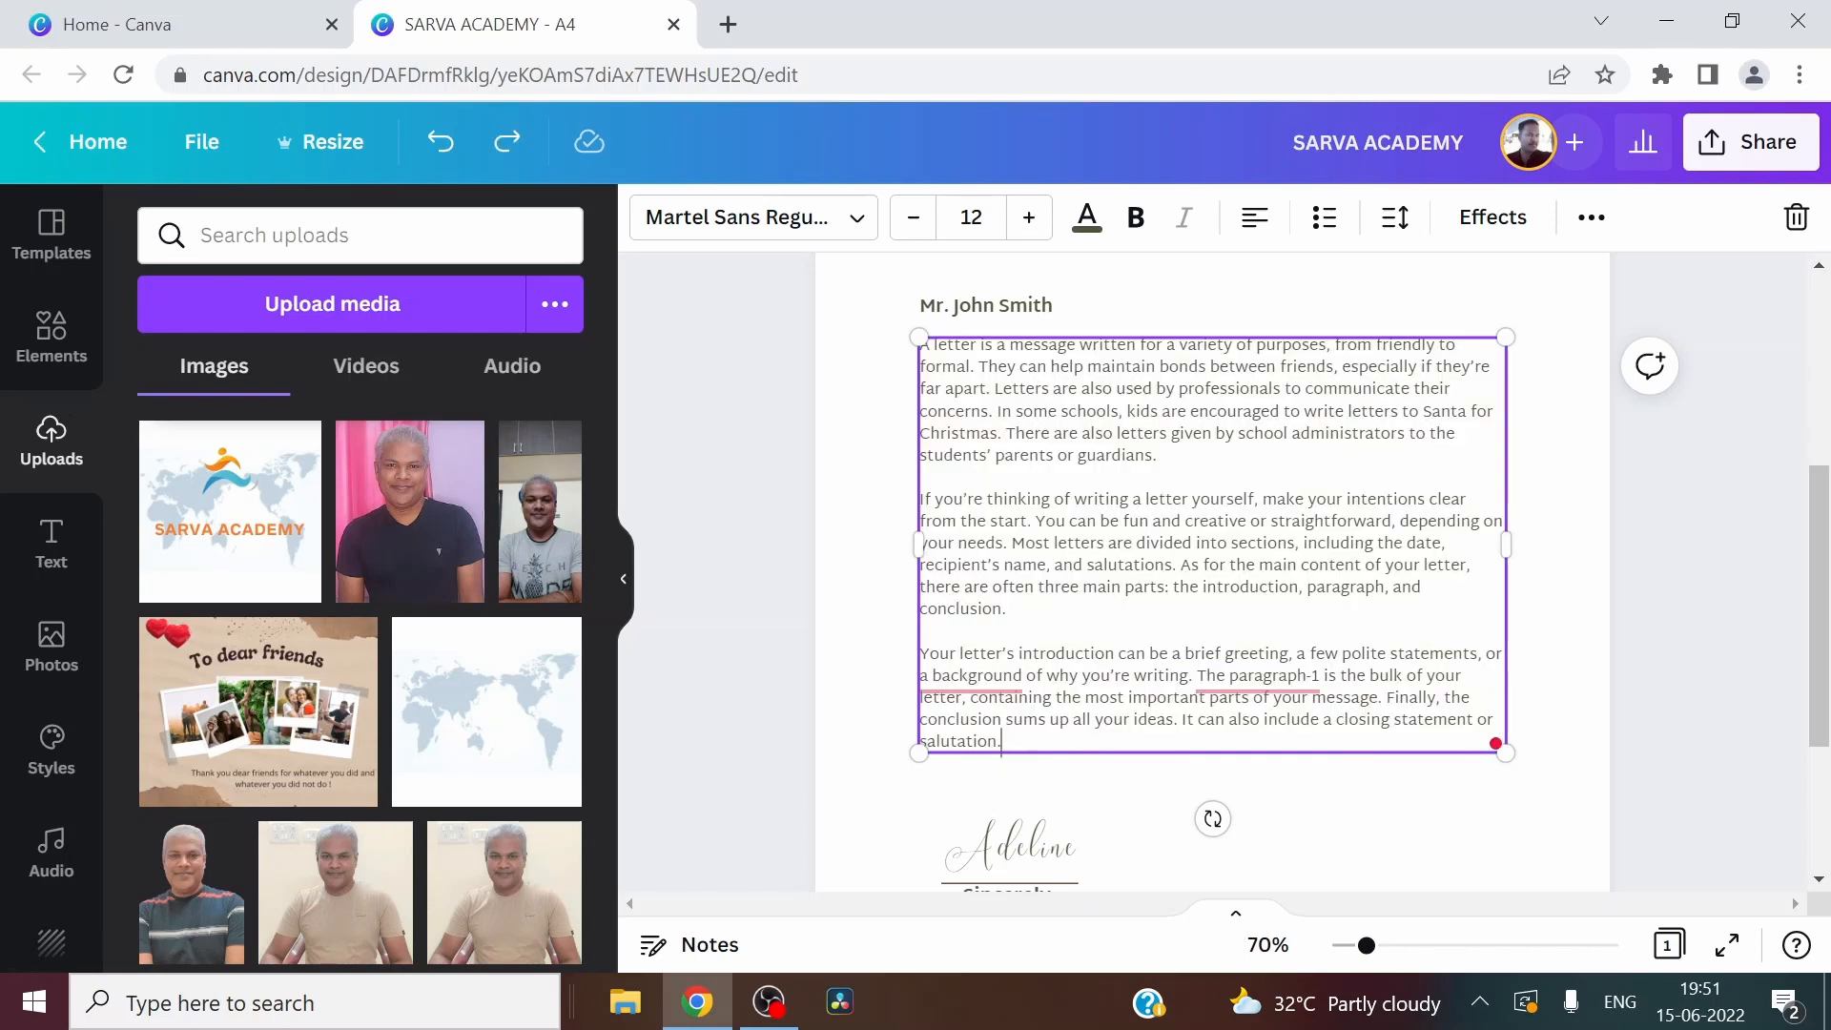
pyautogui.click(1287, 566)
pyautogui.moveTo(1013, 727); pyautogui.dragTo(927, 344)
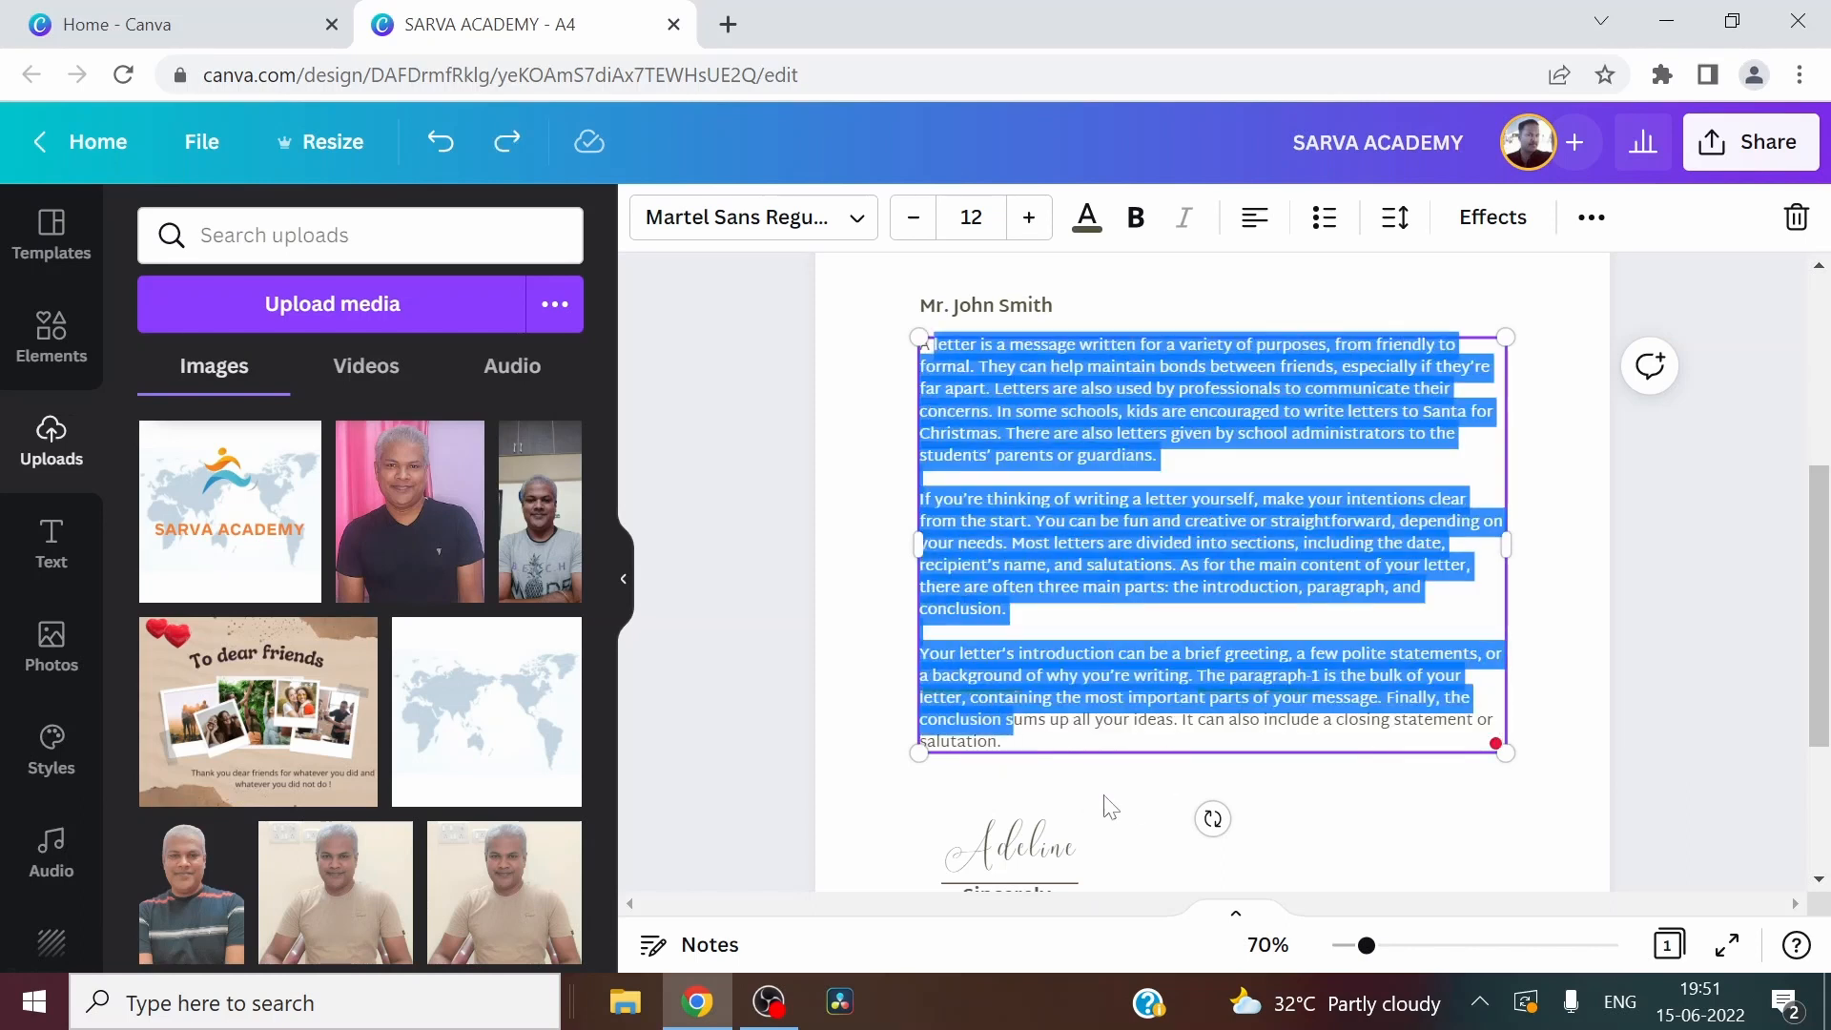
pyautogui.click(1048, 788)
pyautogui.scroll(5, 1049, 779)
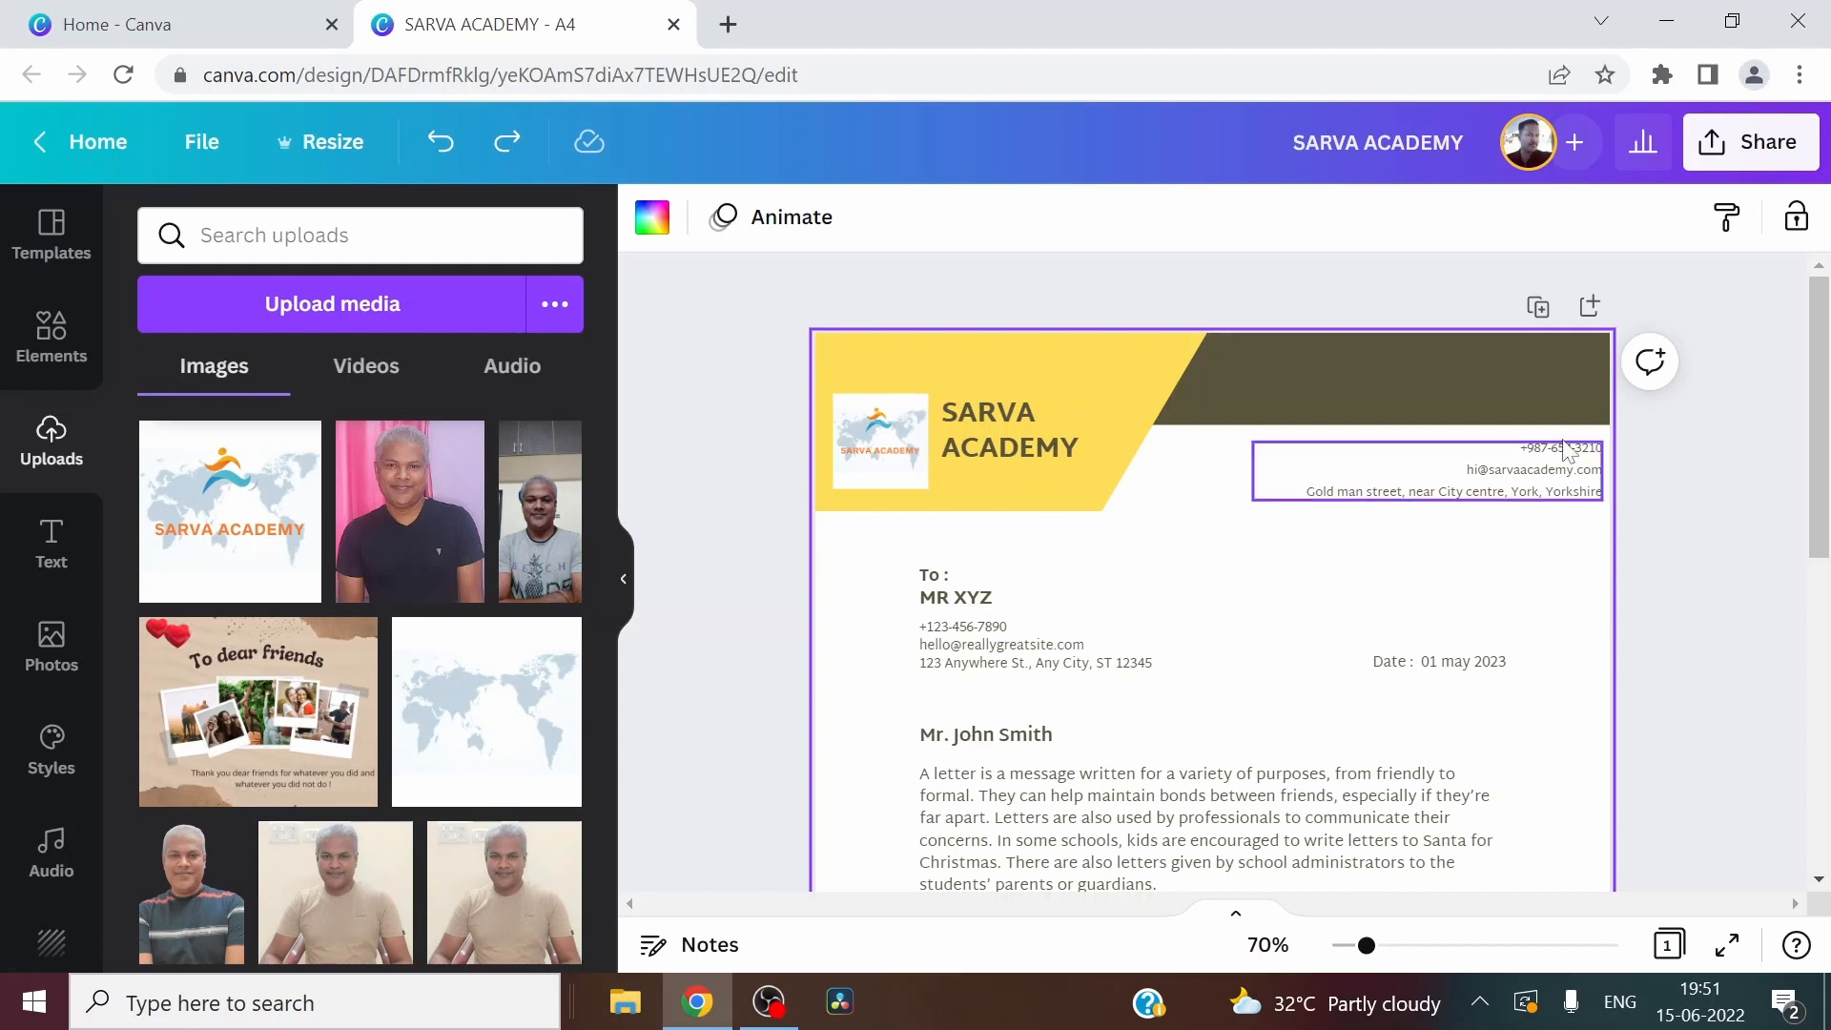
pyautogui.scroll(-3, 1335, 553)
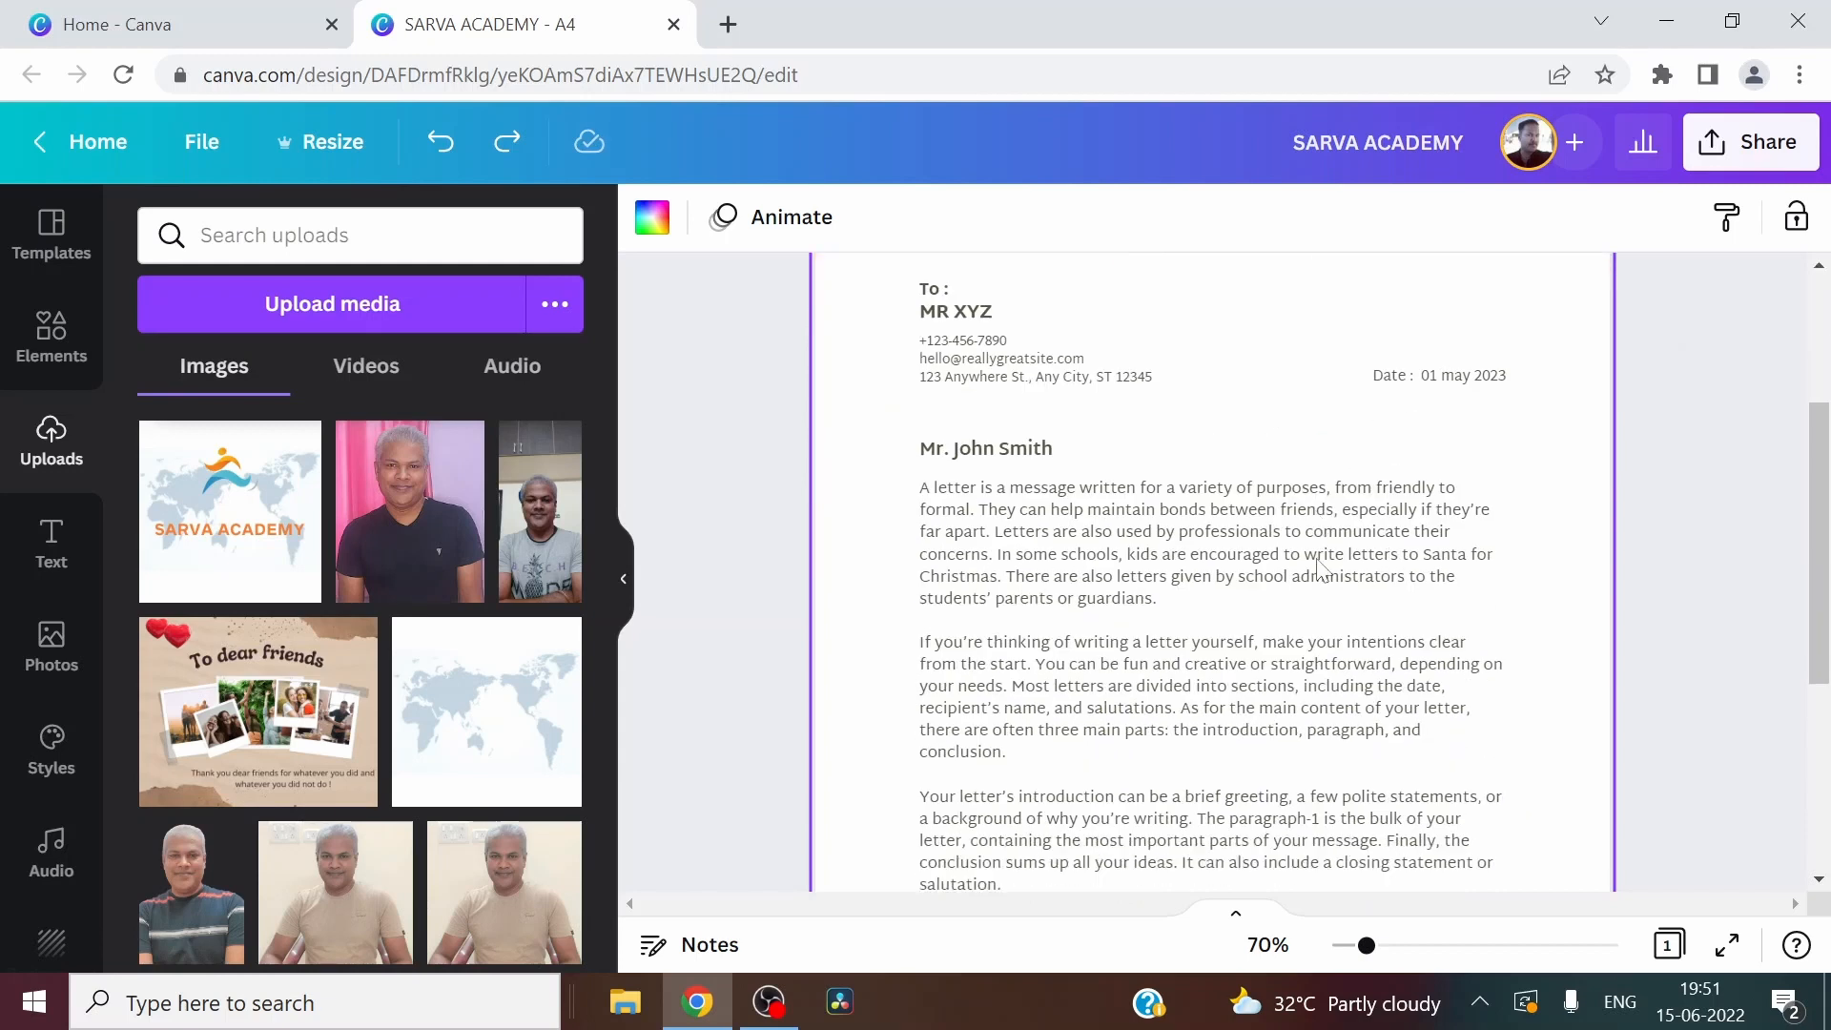
pyautogui.scroll(-4, 1115, 801)
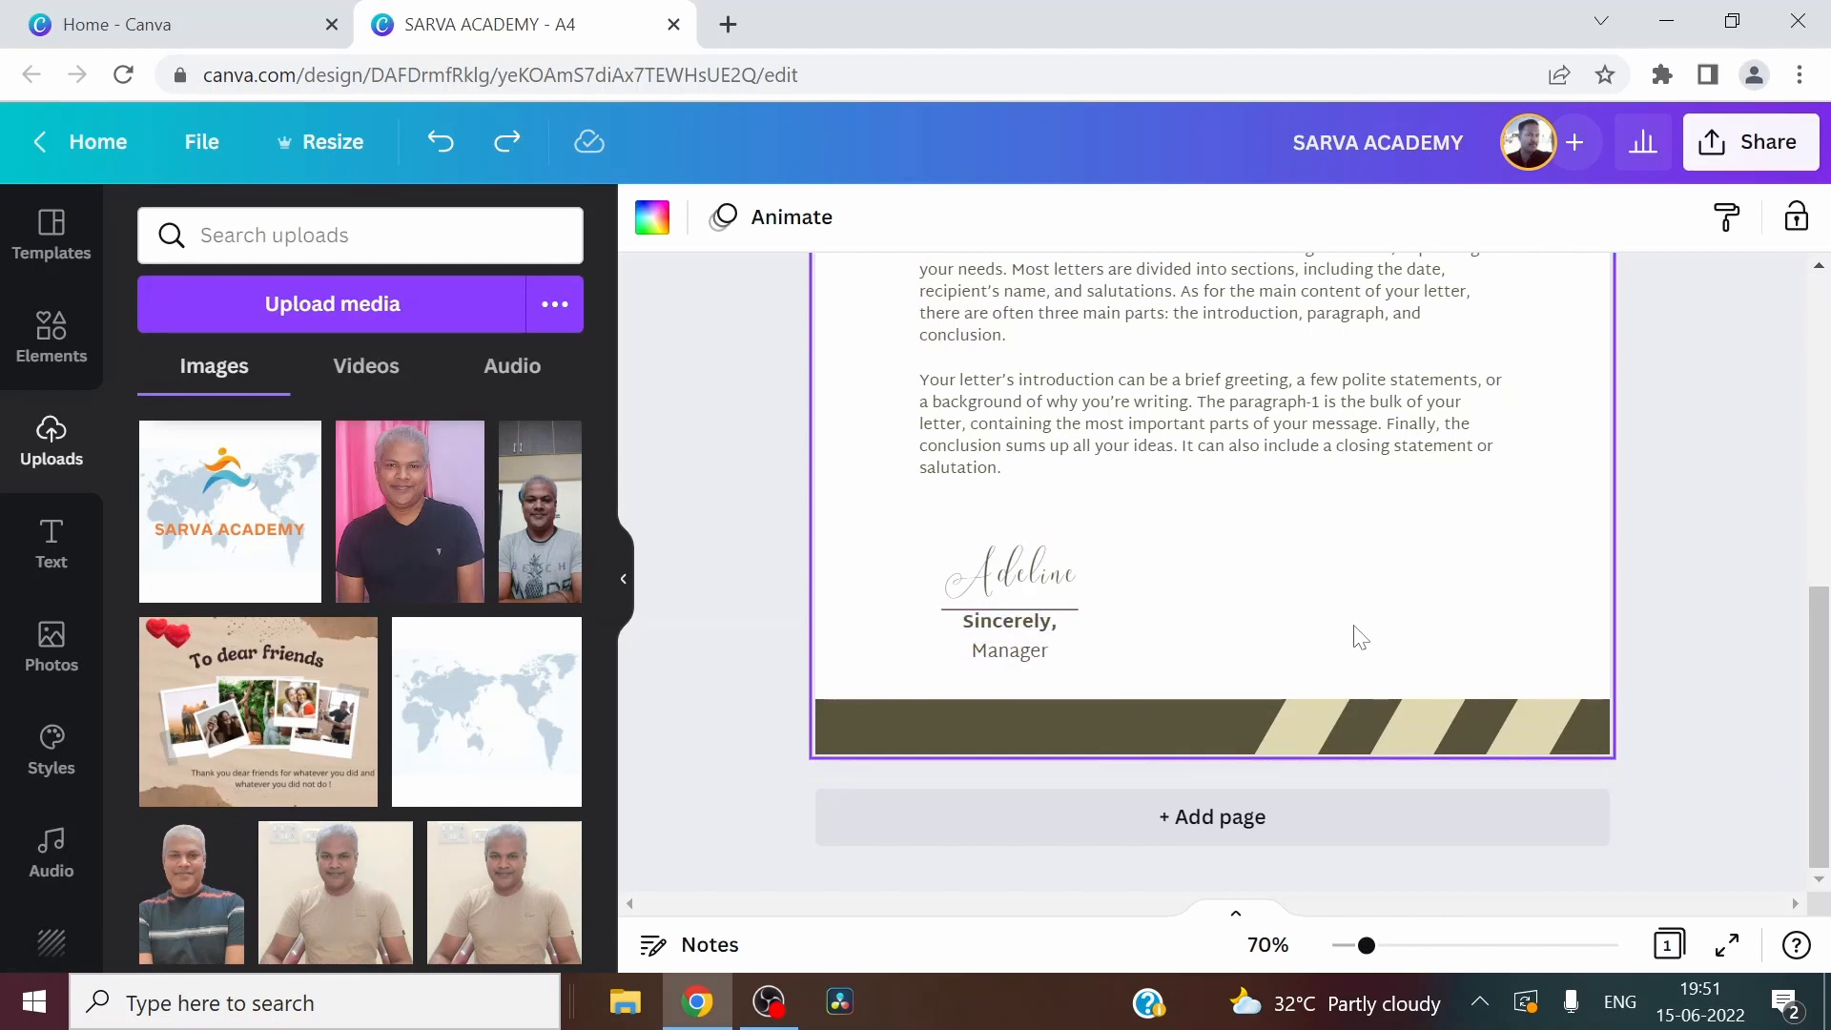
pyautogui.scroll(7, 1360, 637)
pyautogui.scroll(-4, 1386, 368)
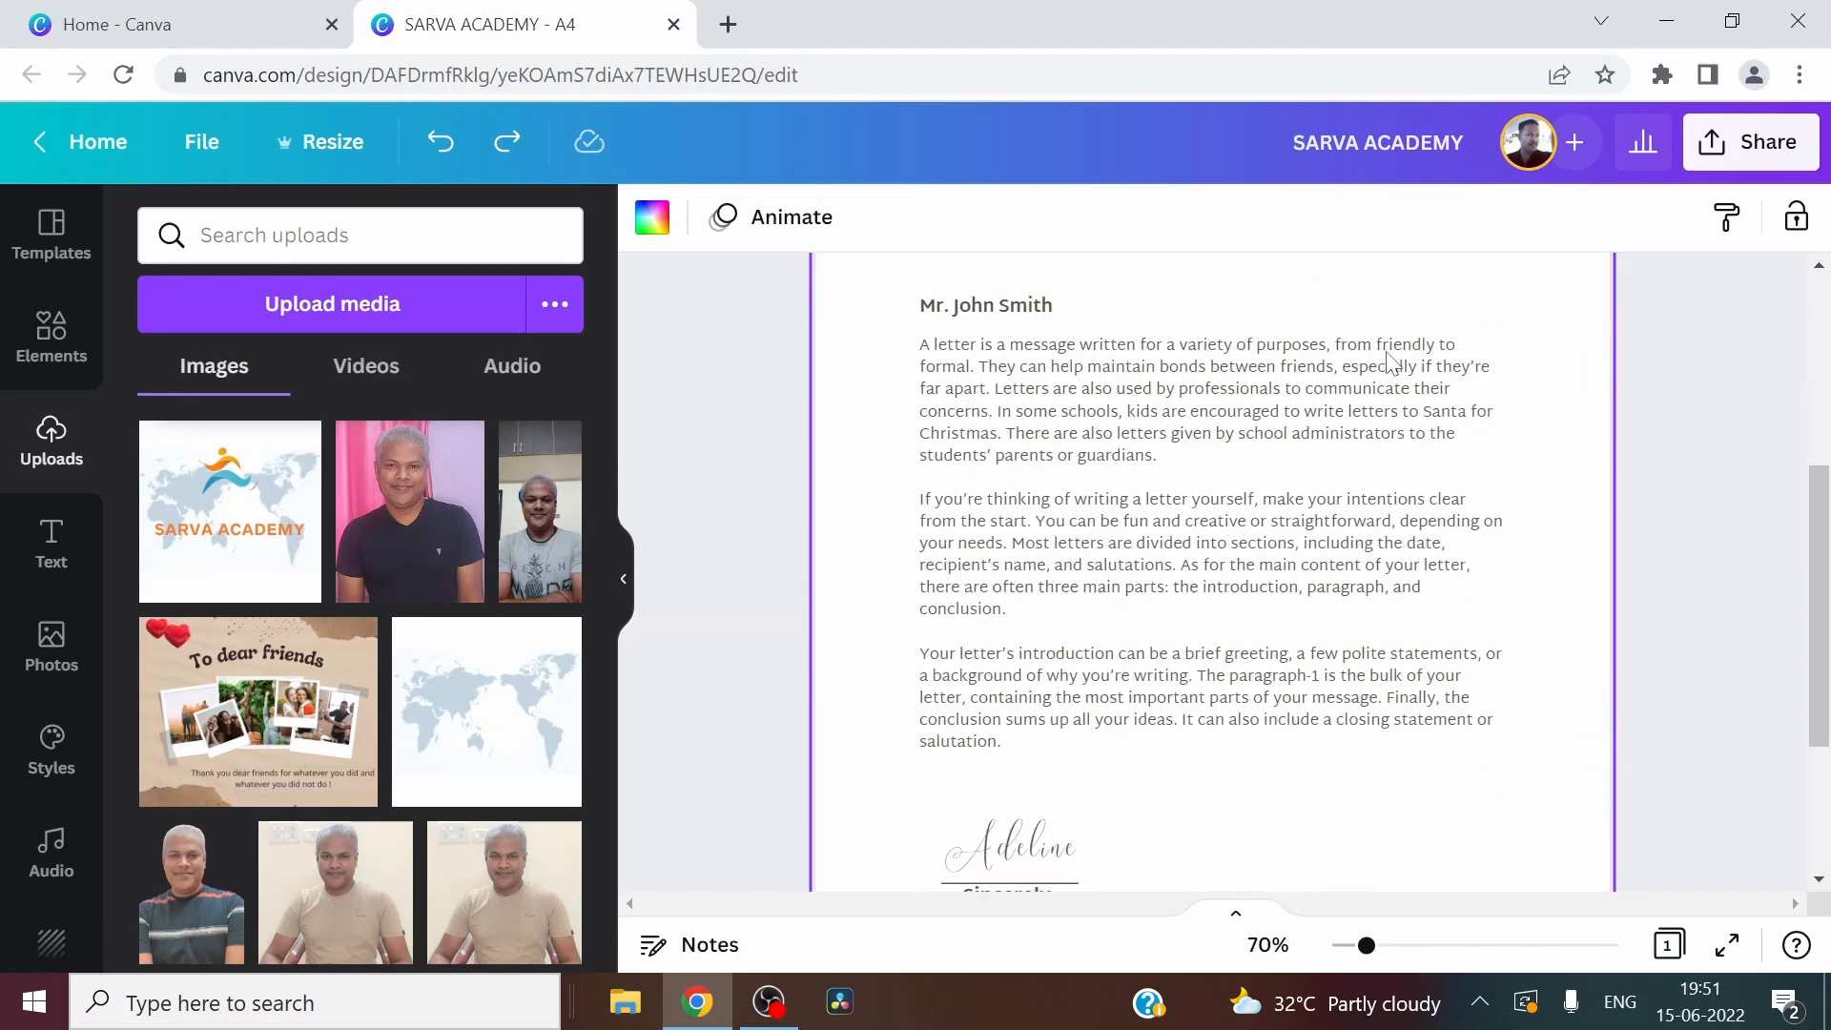
# Recolour the olive header band above the contact details with the default dark blue
pyautogui.scroll(5, 1390, 360)
pyautogui.click(1457, 391)
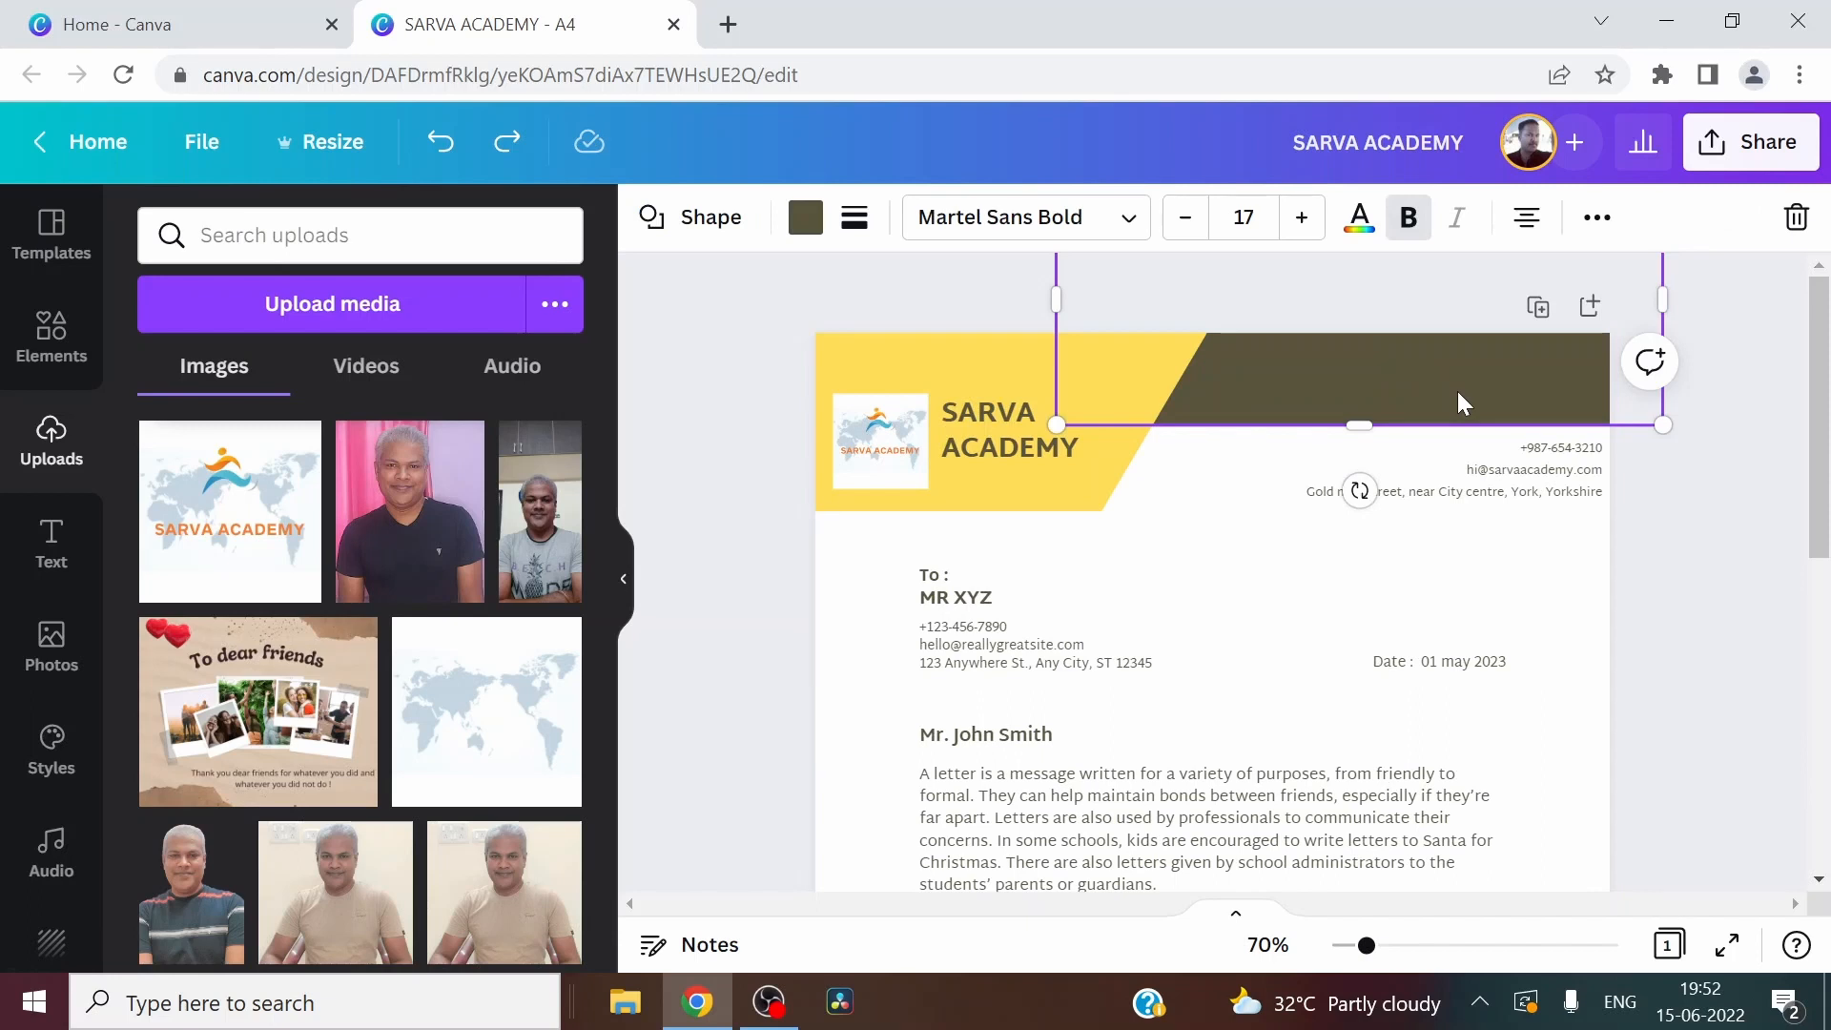
pyautogui.click(1459, 395)
pyautogui.click(808, 219)
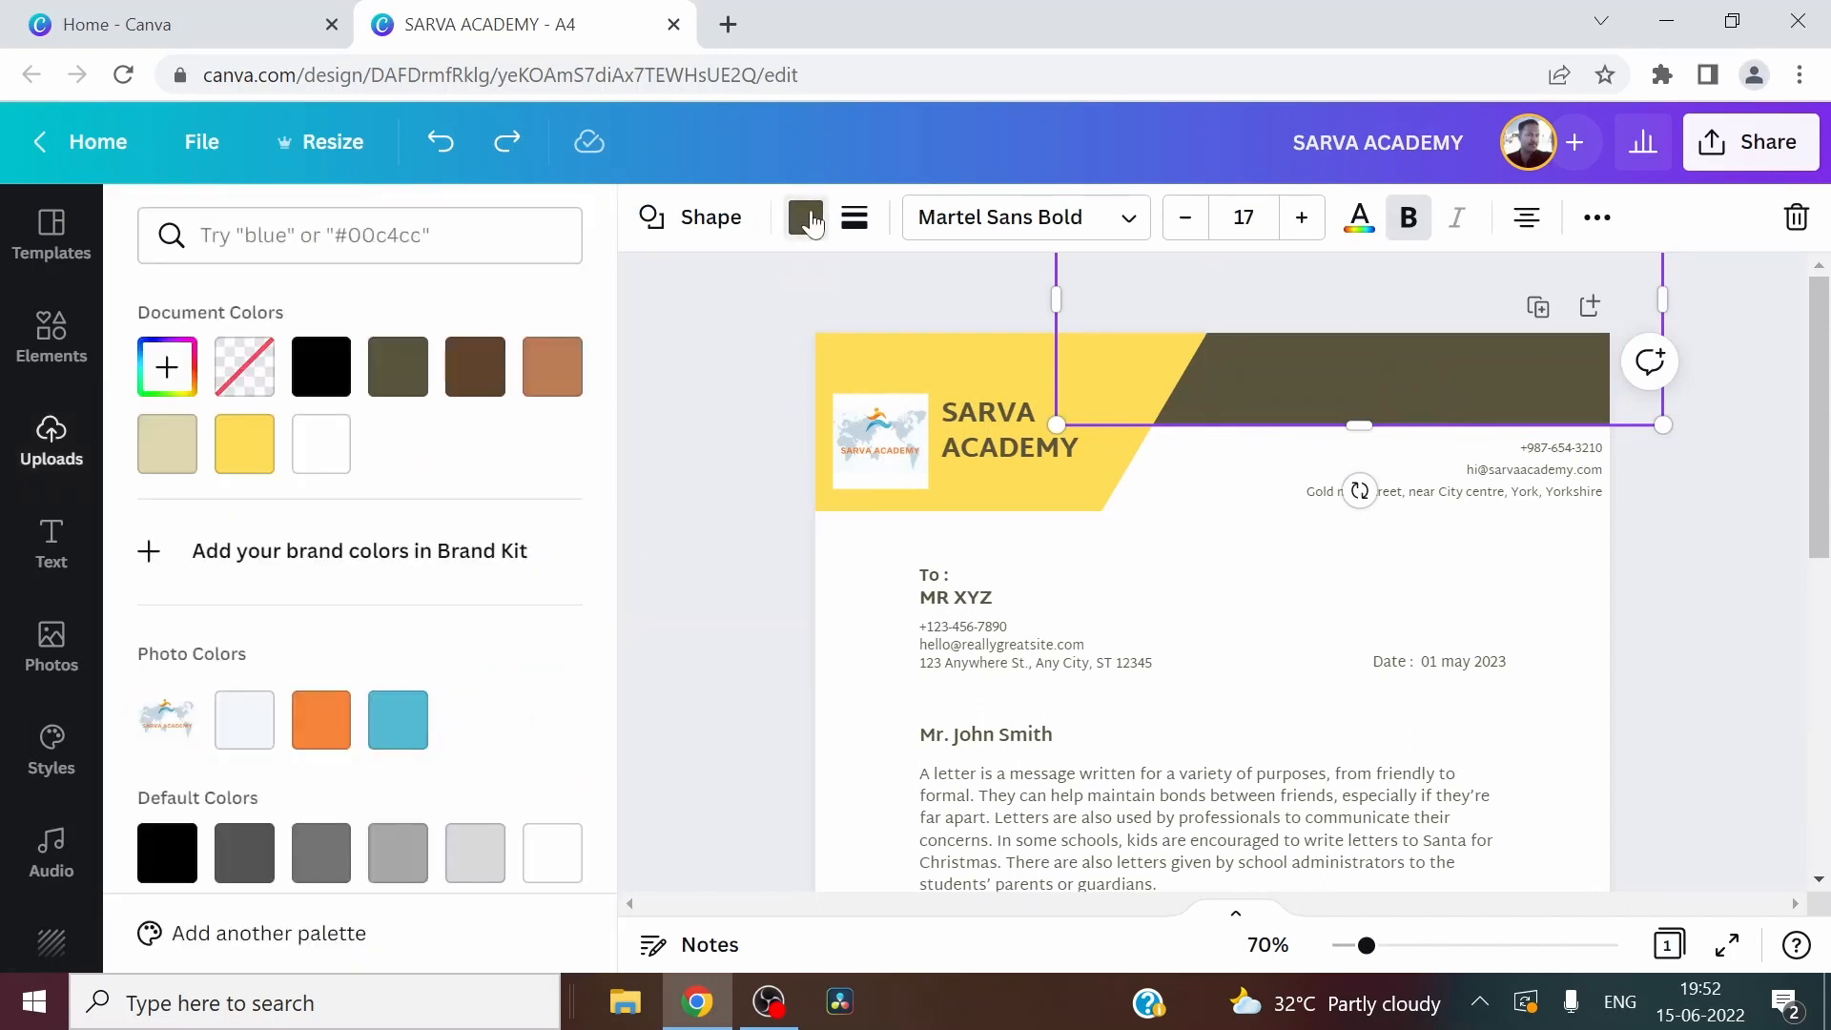
pyautogui.scroll(-3, 510, 592)
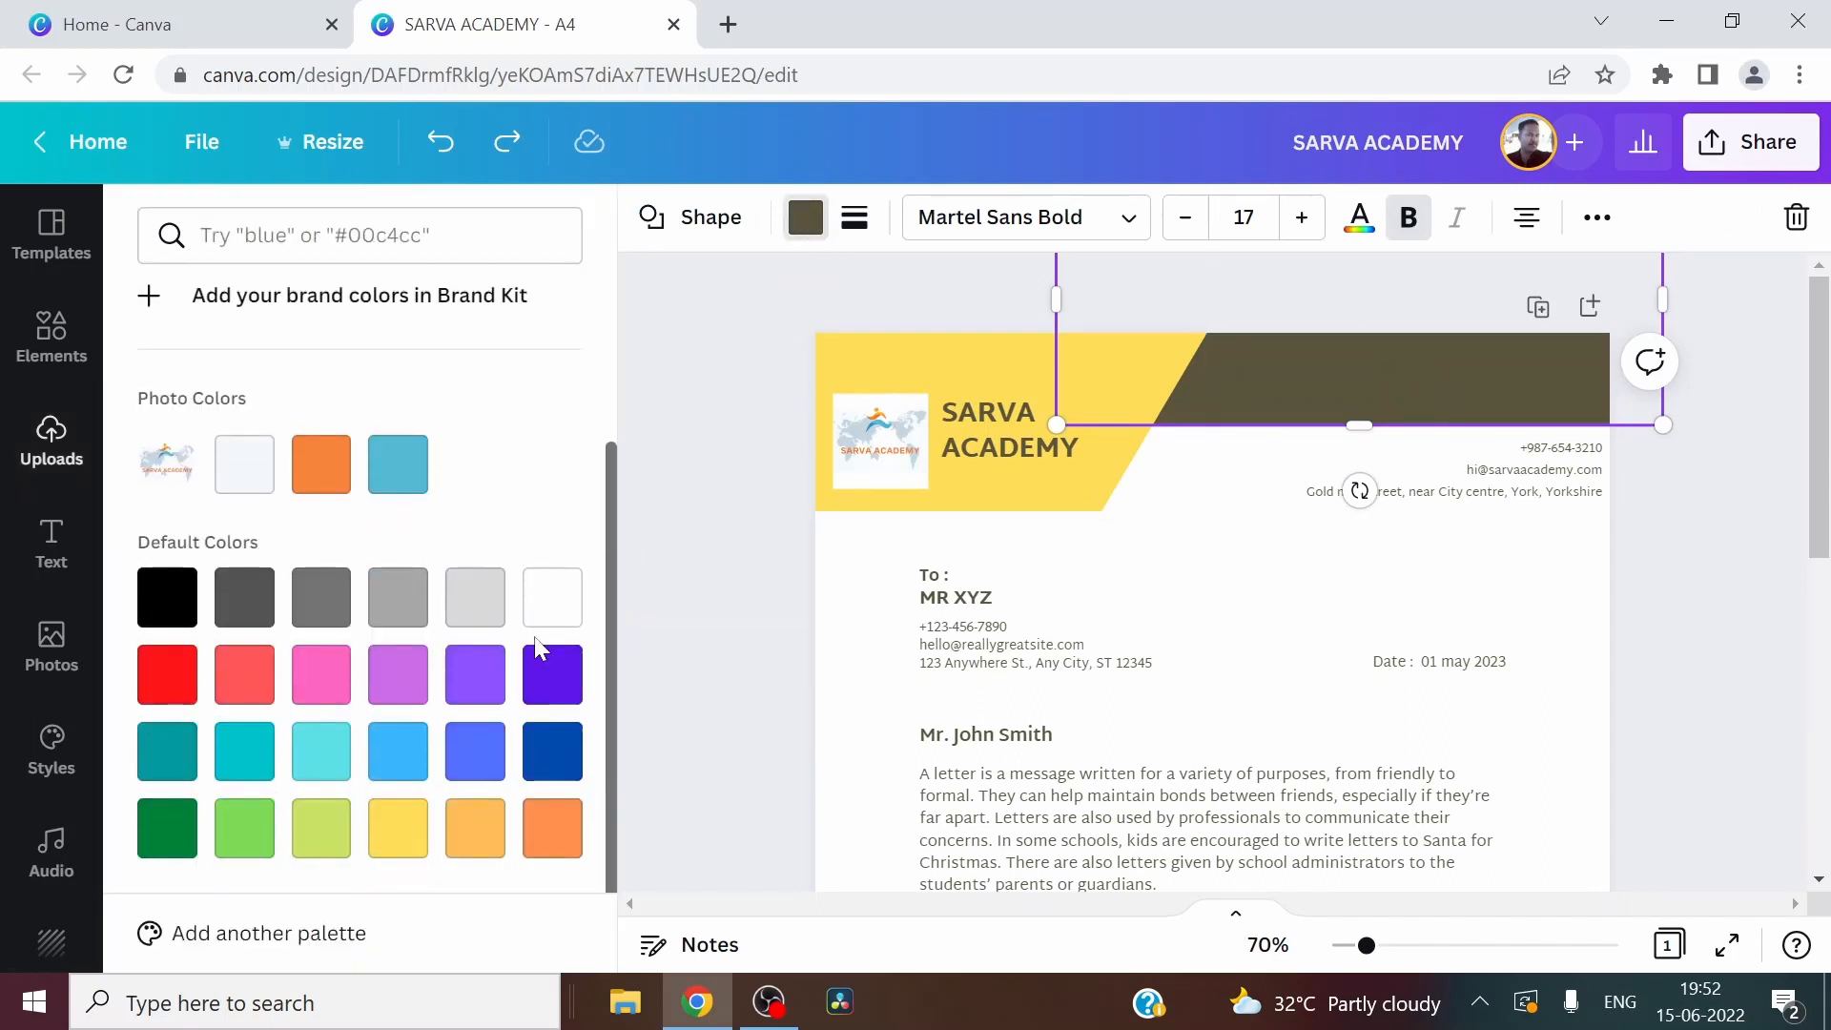
pyautogui.click(552, 753)
pyautogui.click(1696, 553)
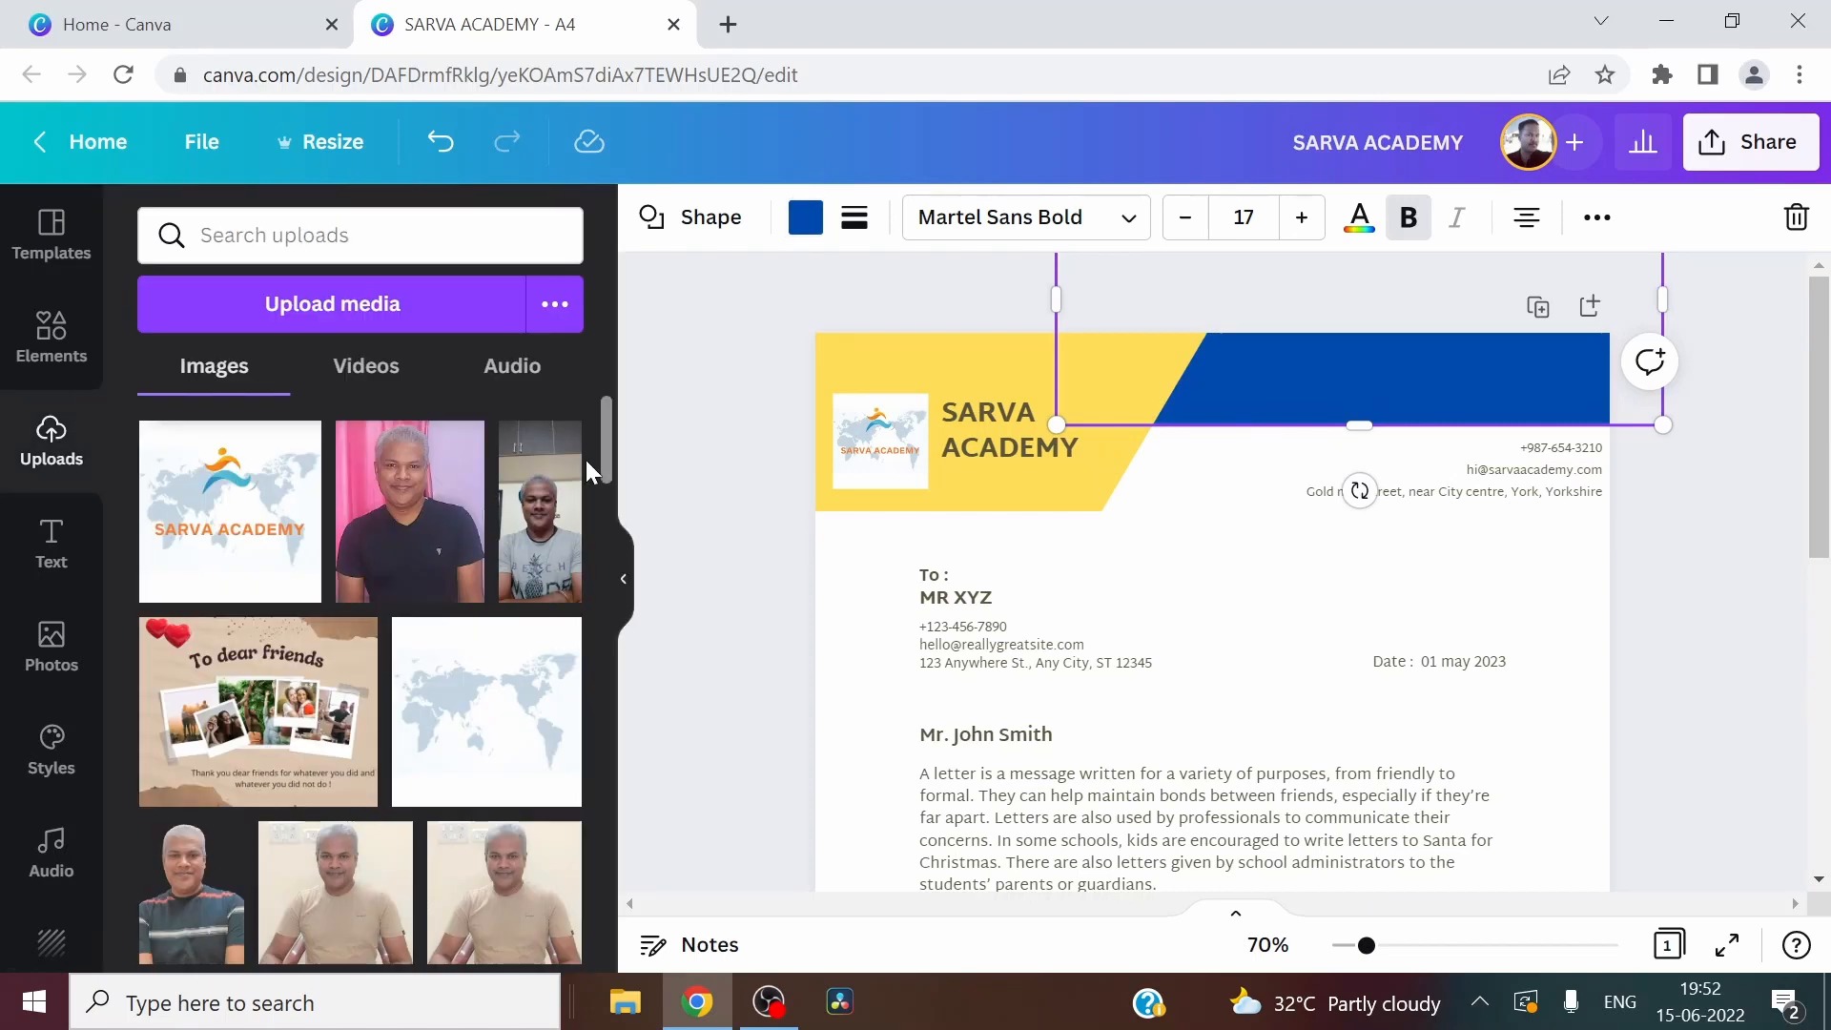
pyautogui.click(743, 420)
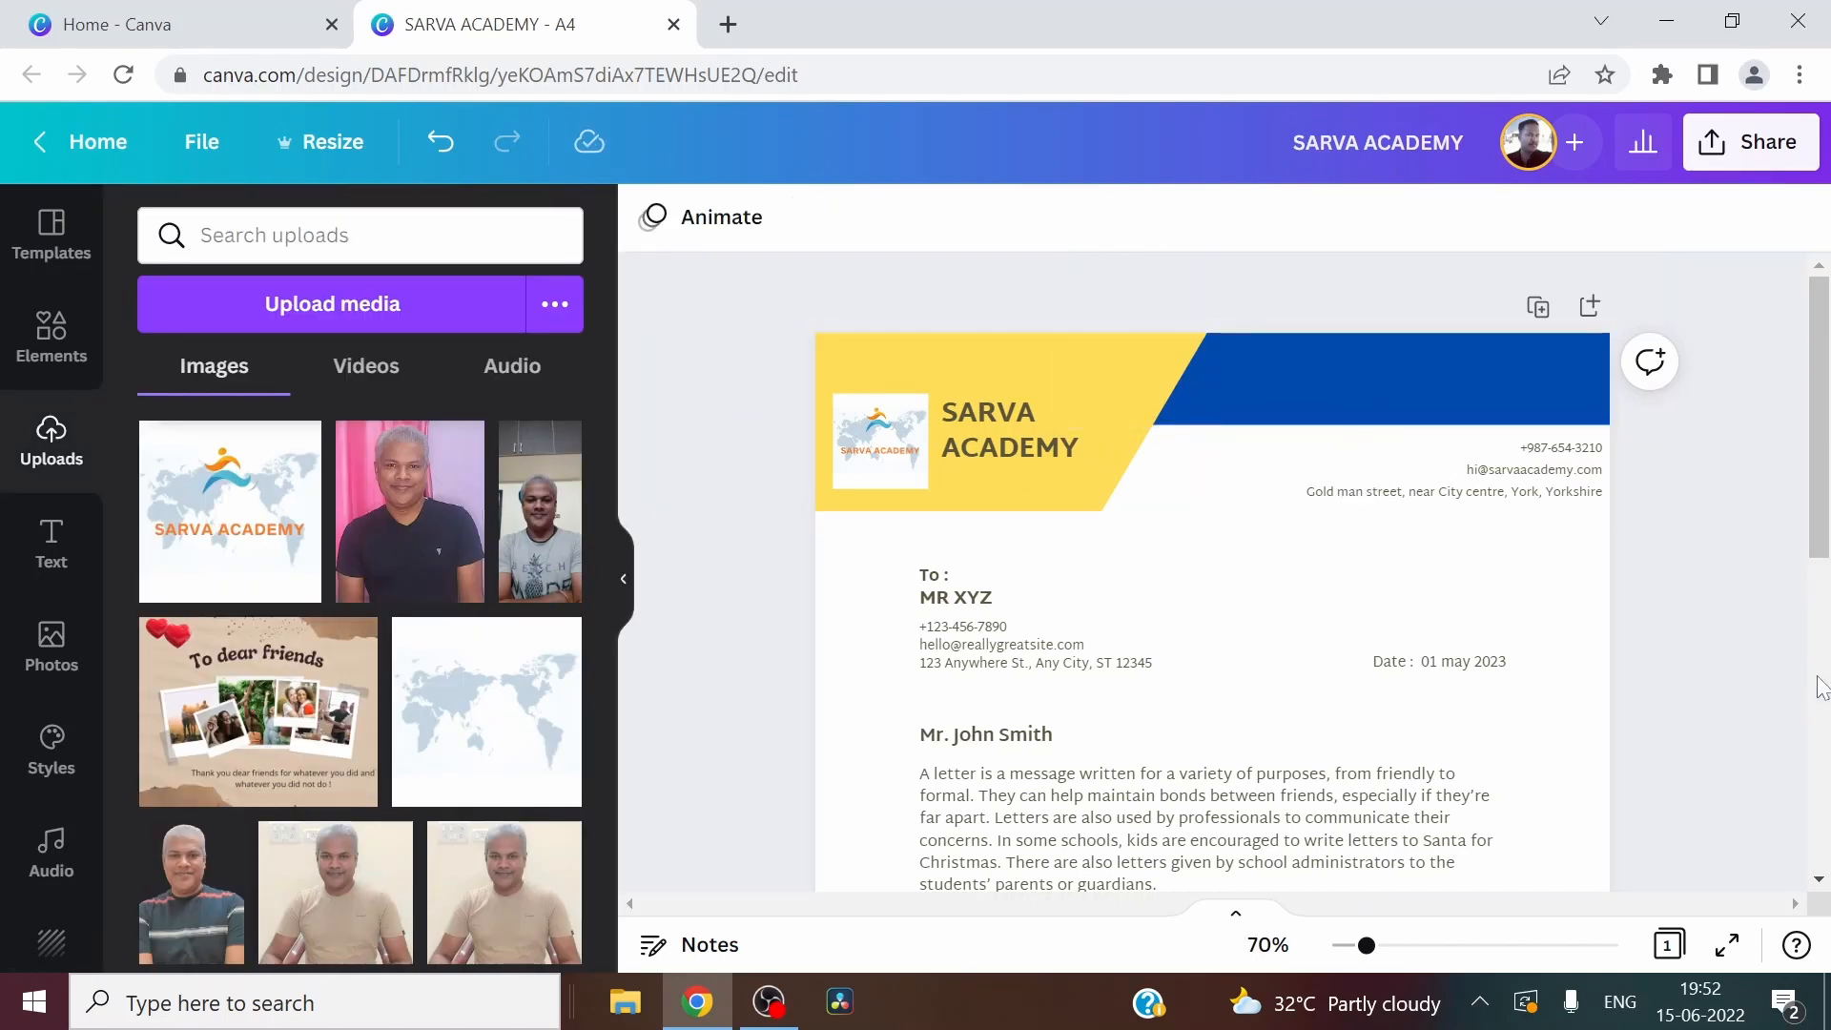
# Recolour the olive footer band at the page's lower edge with the header band's dark blue
pyautogui.scroll(-5, 1821, 685)
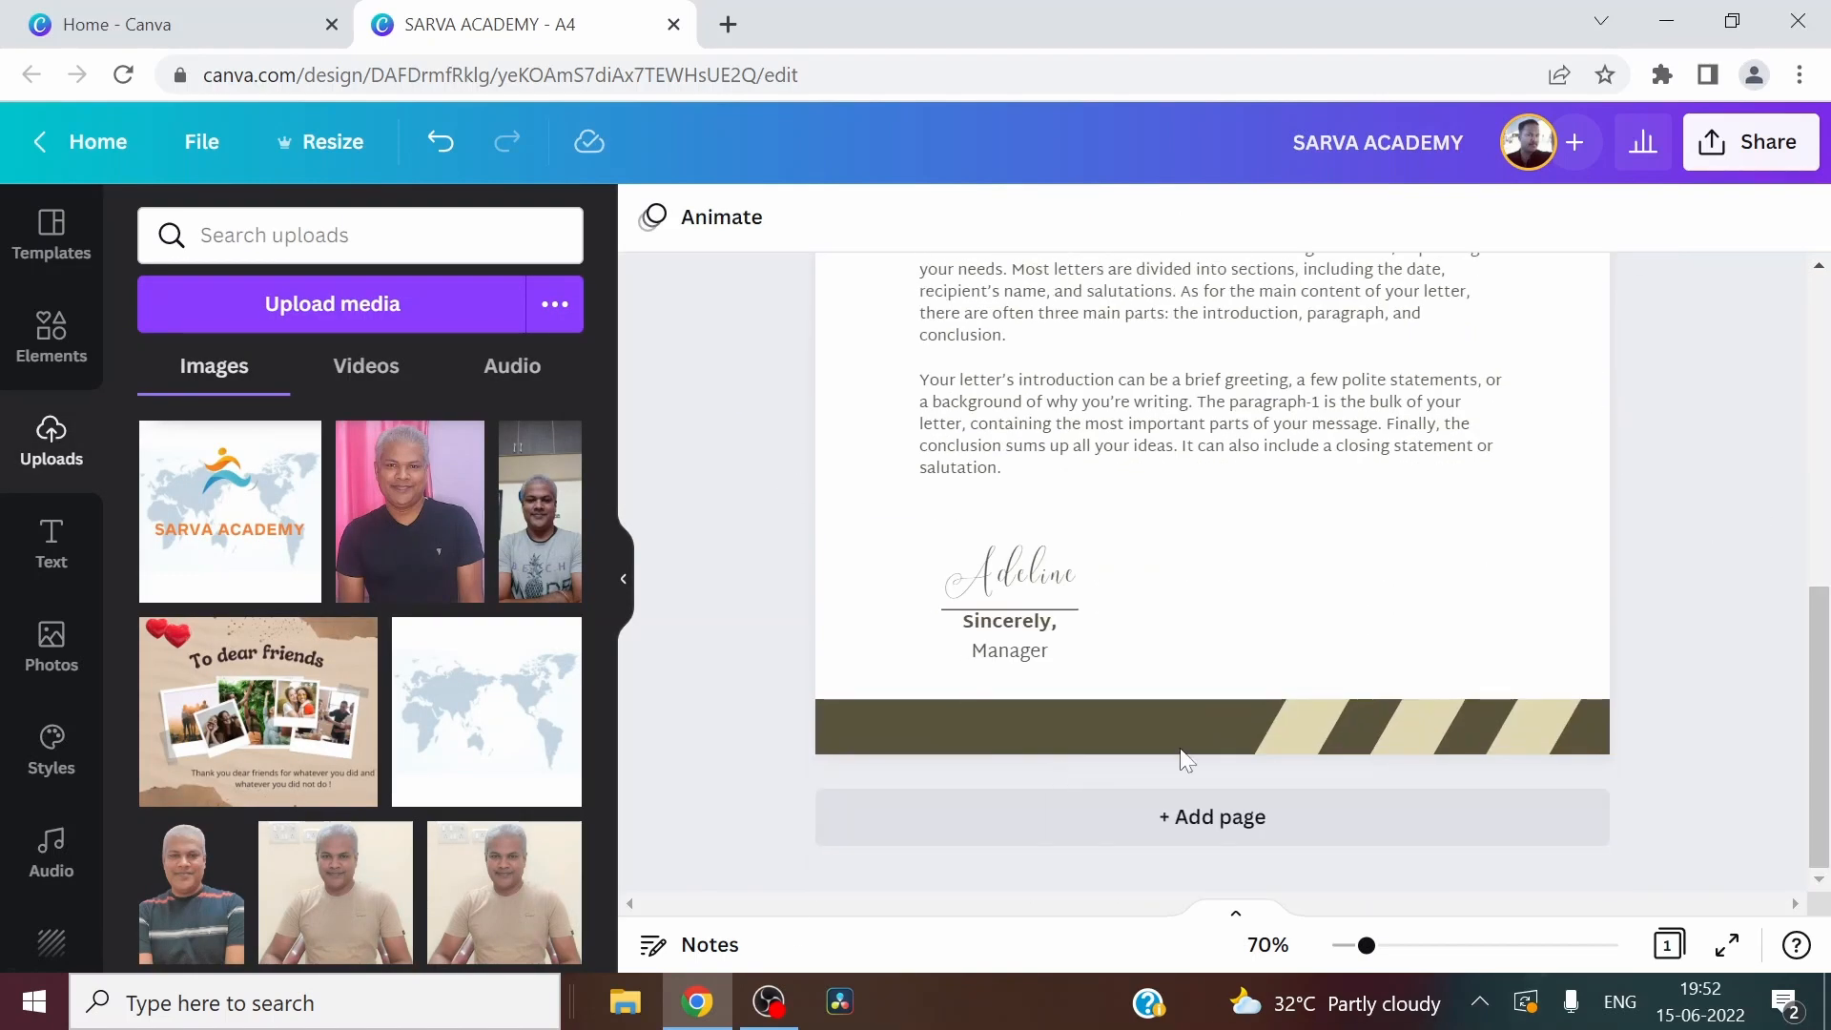
pyautogui.click(1180, 747)
pyautogui.click(1102, 747)
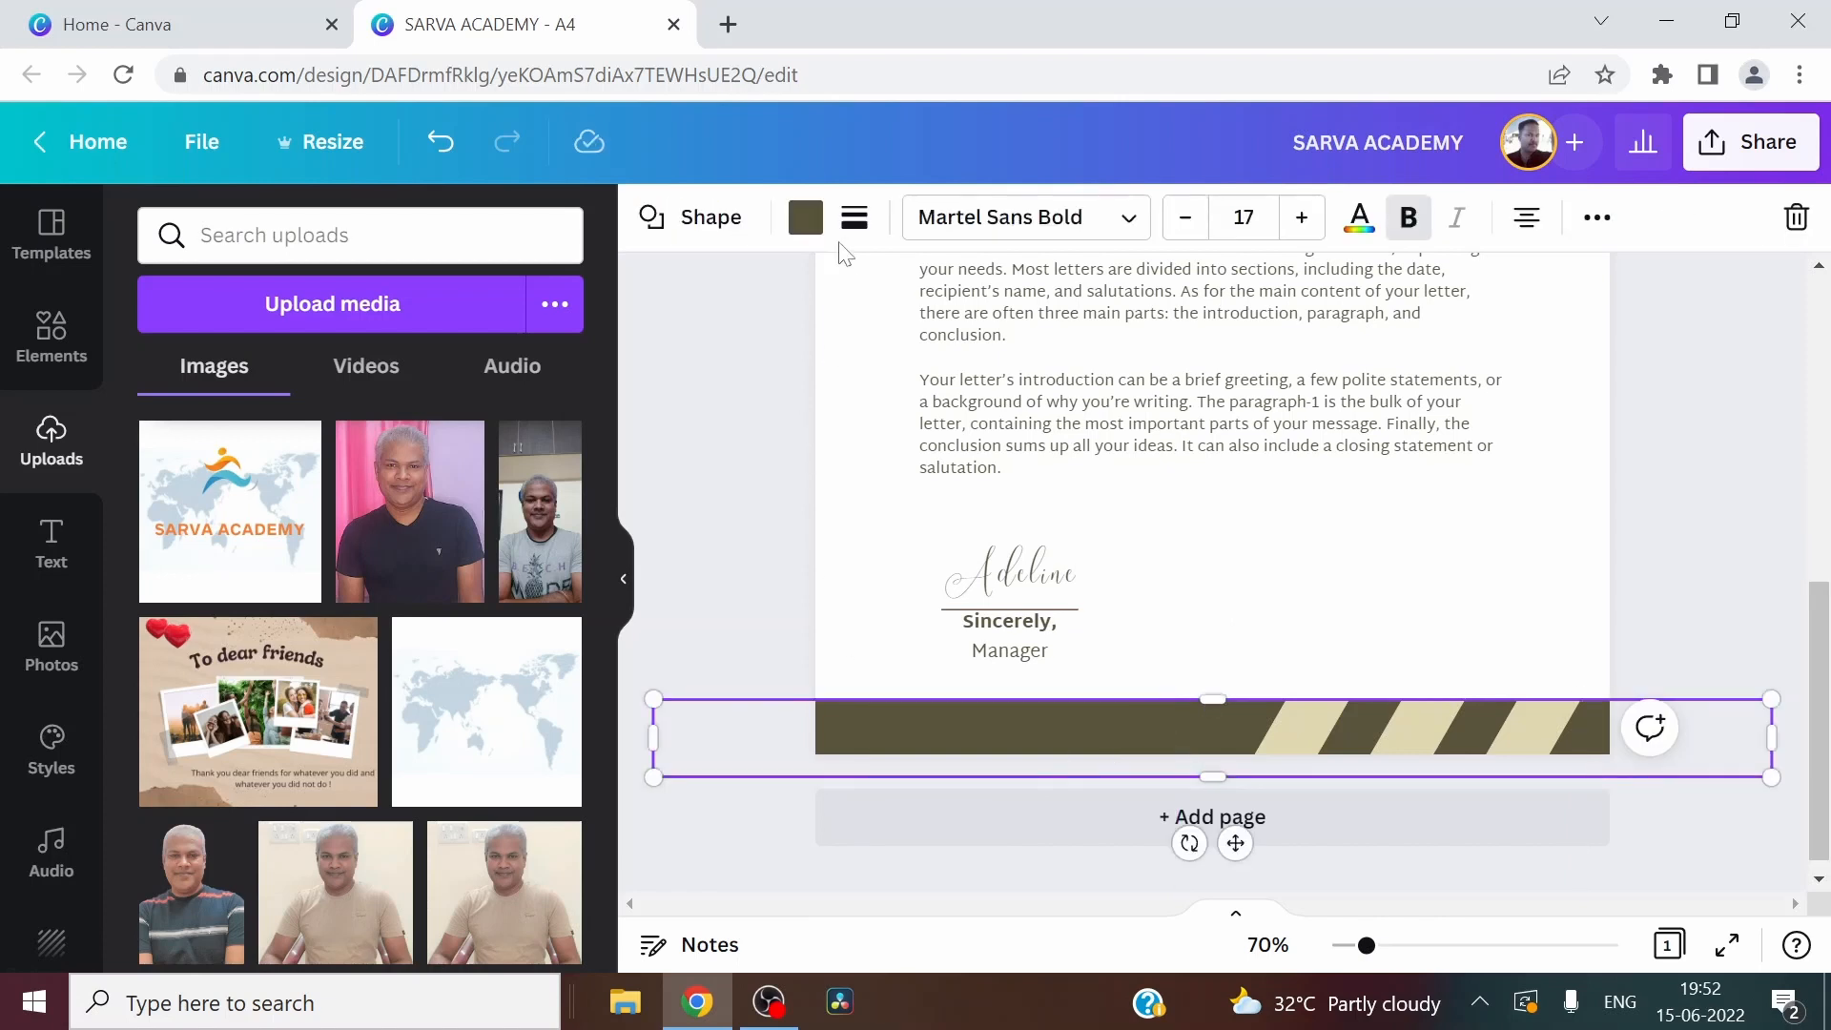
pyautogui.click(806, 218)
pyautogui.click(401, 370)
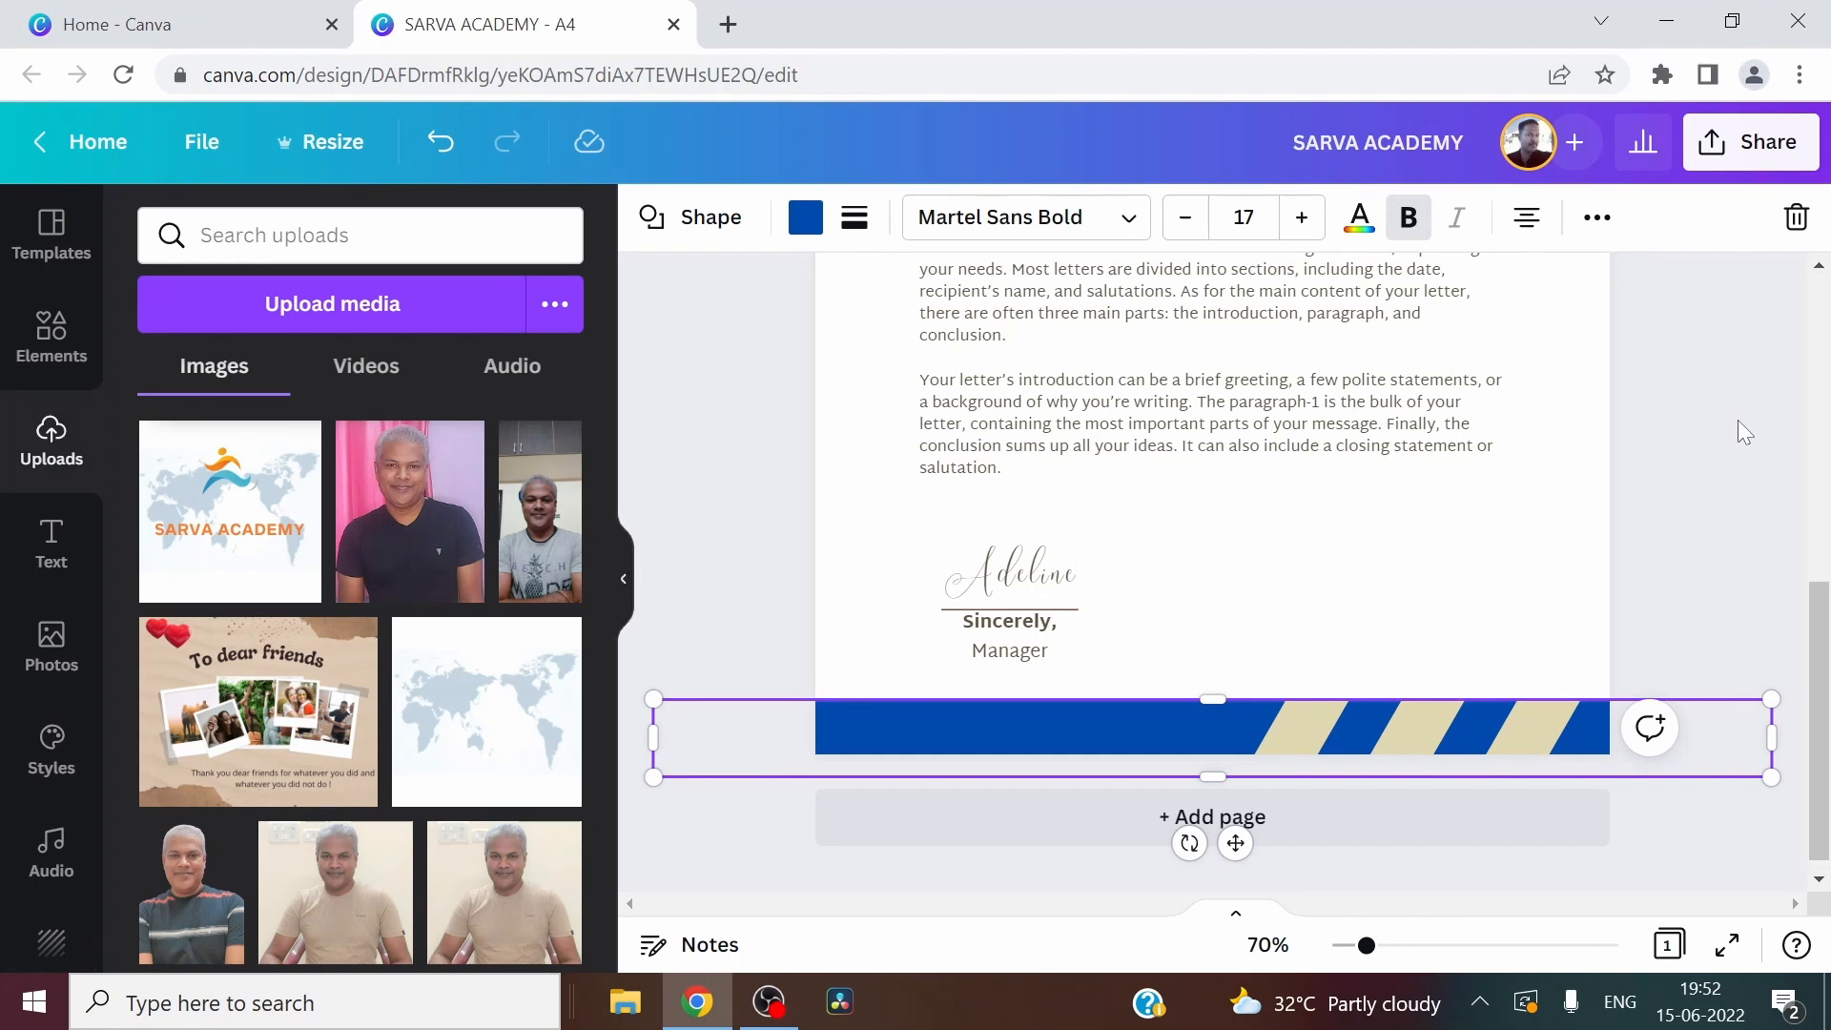
pyautogui.scroll(6, 1737, 419)
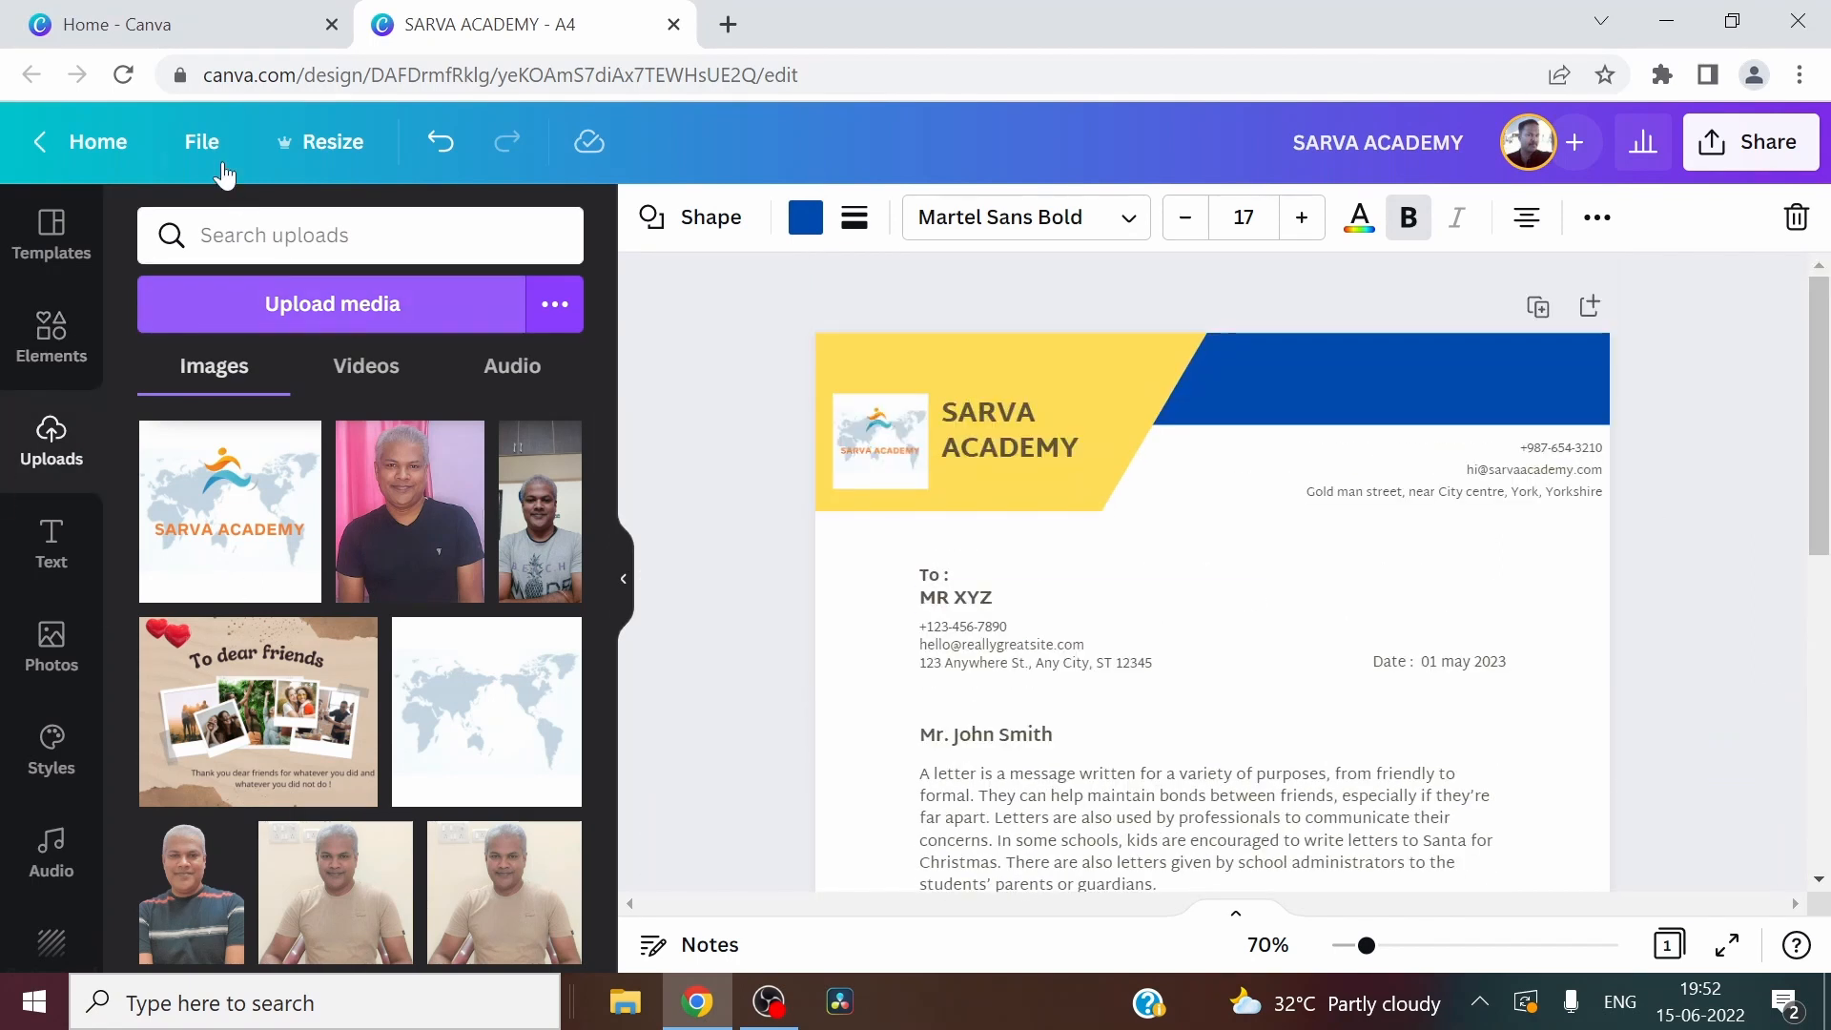
# Save the letterhead design and download it as a PNG file
pyautogui.click(204, 143)
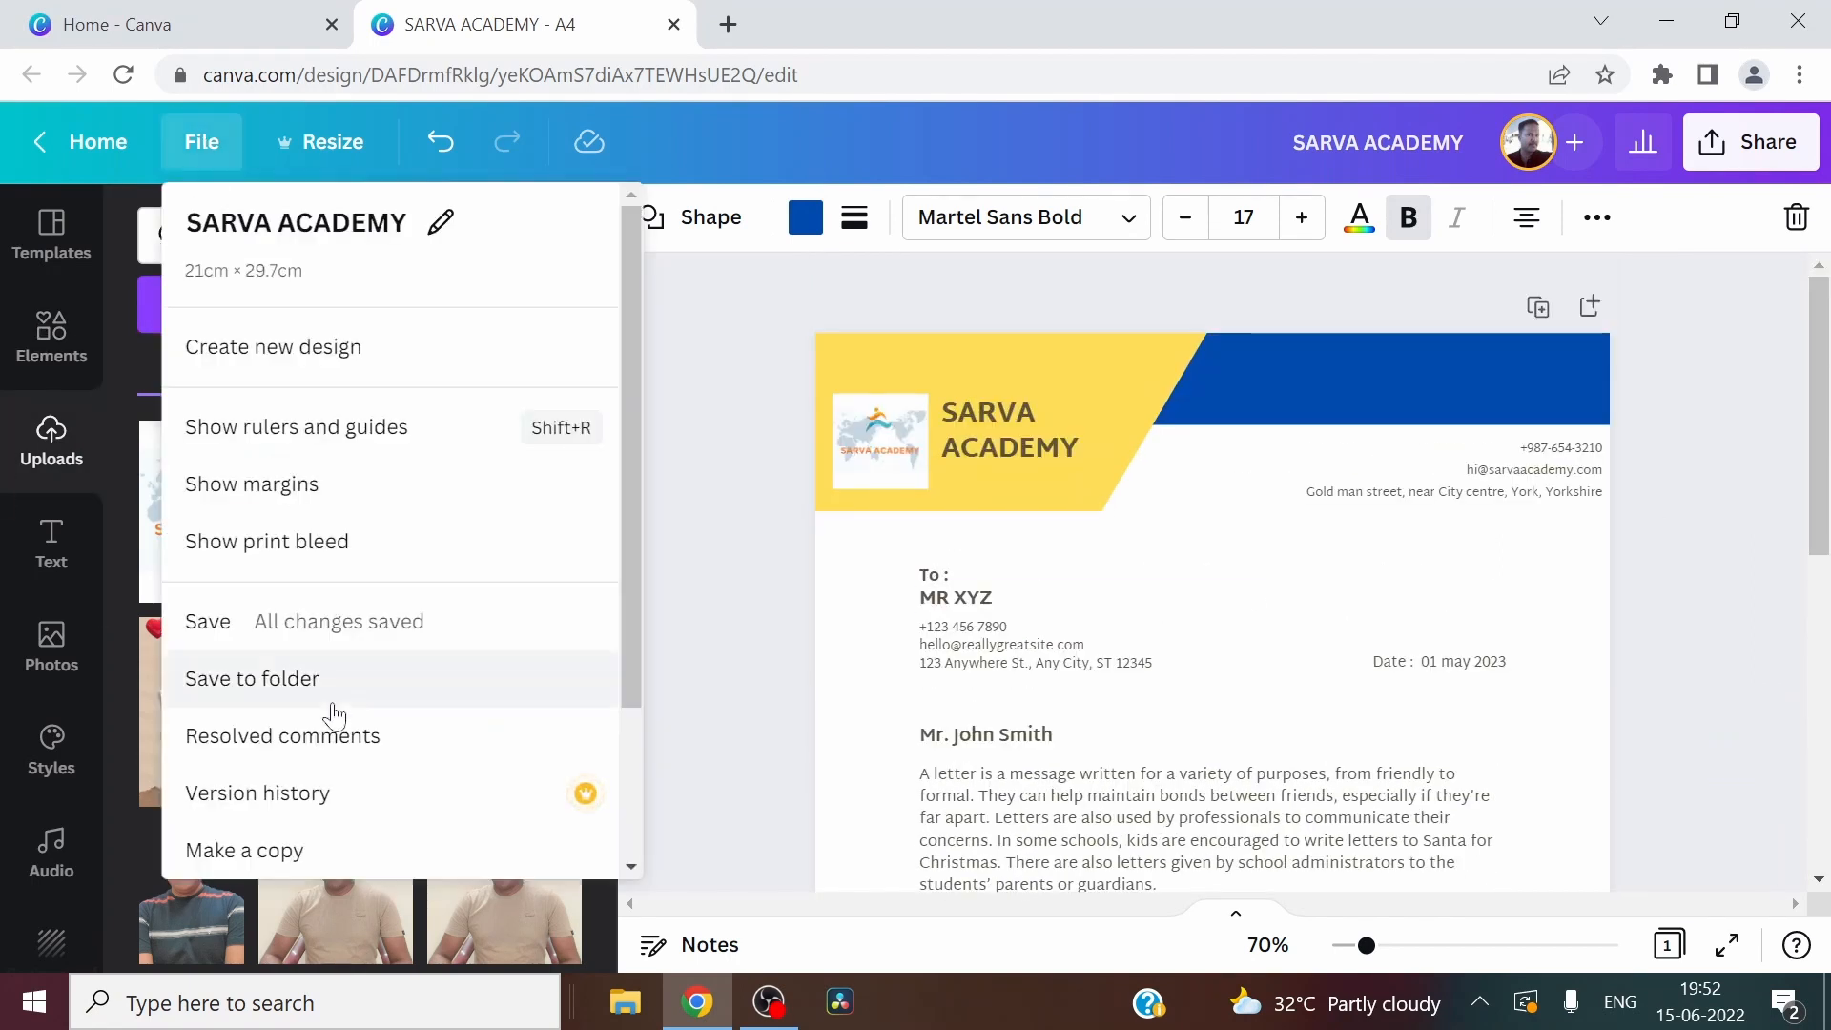
pyautogui.click(206, 621)
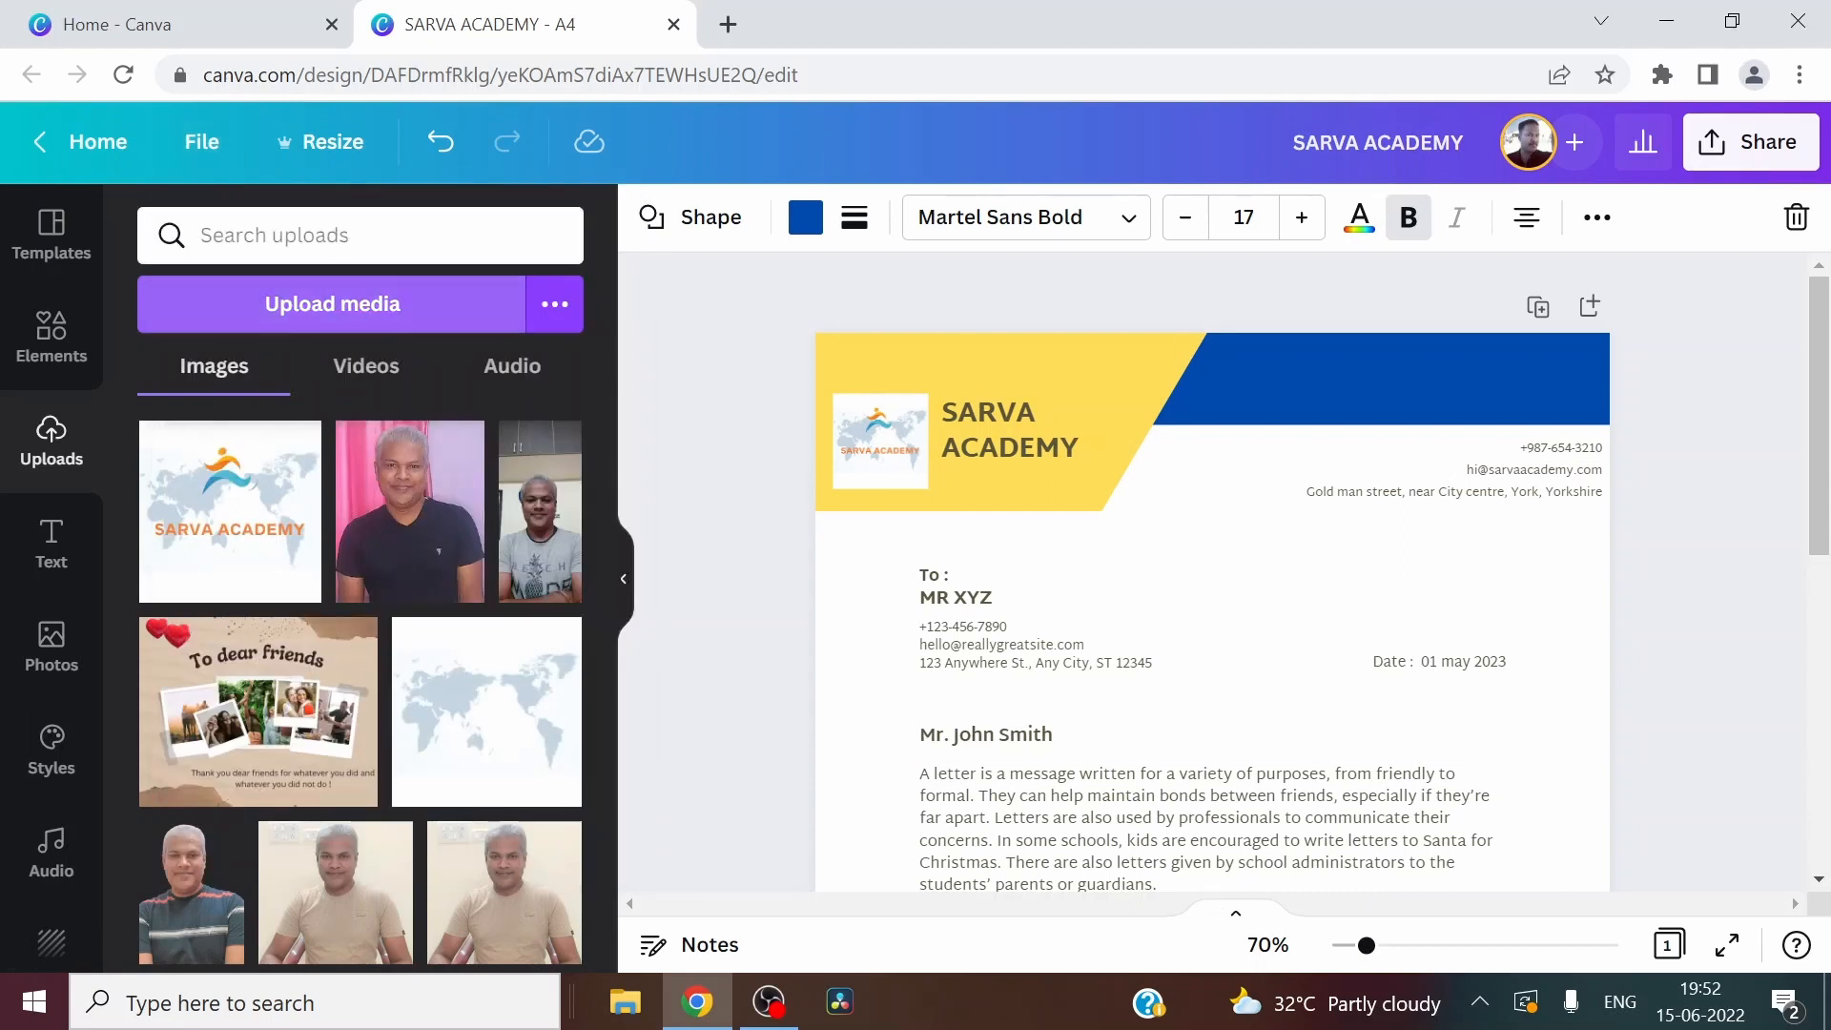
pyautogui.click(211, 157)
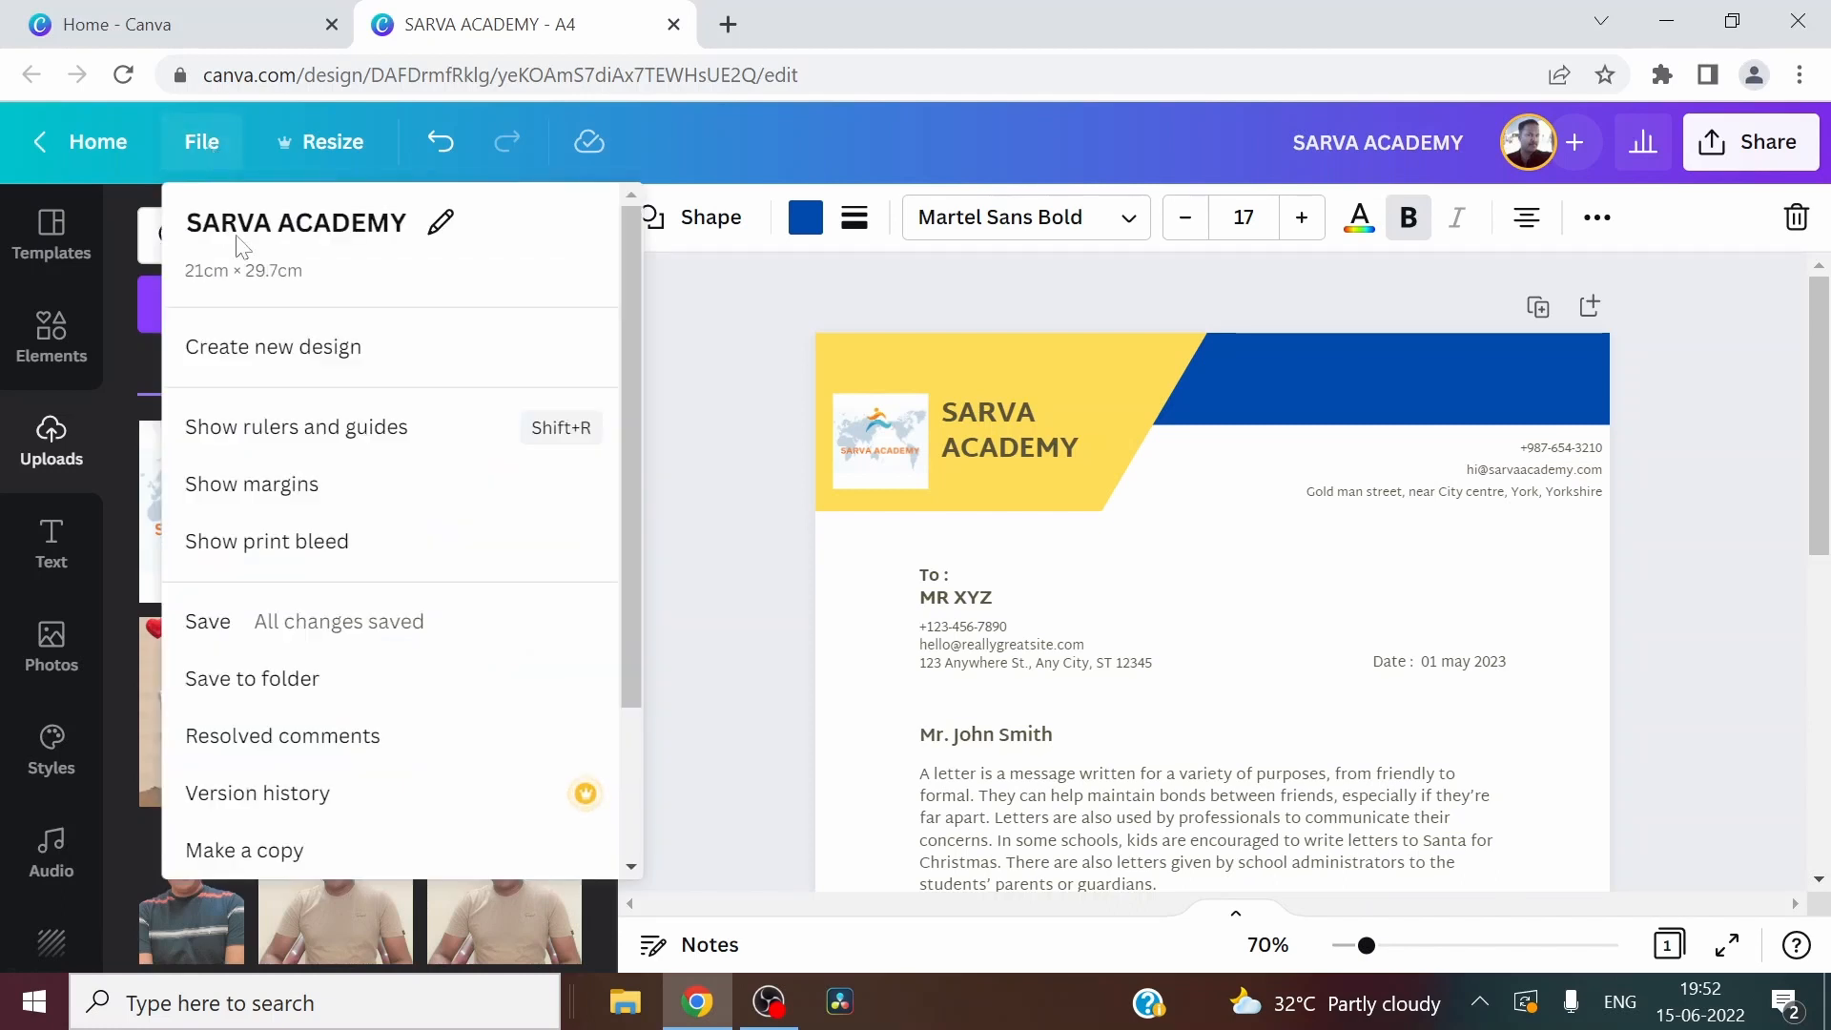
pyautogui.scroll(-3, 245, 482)
pyautogui.click(273, 708)
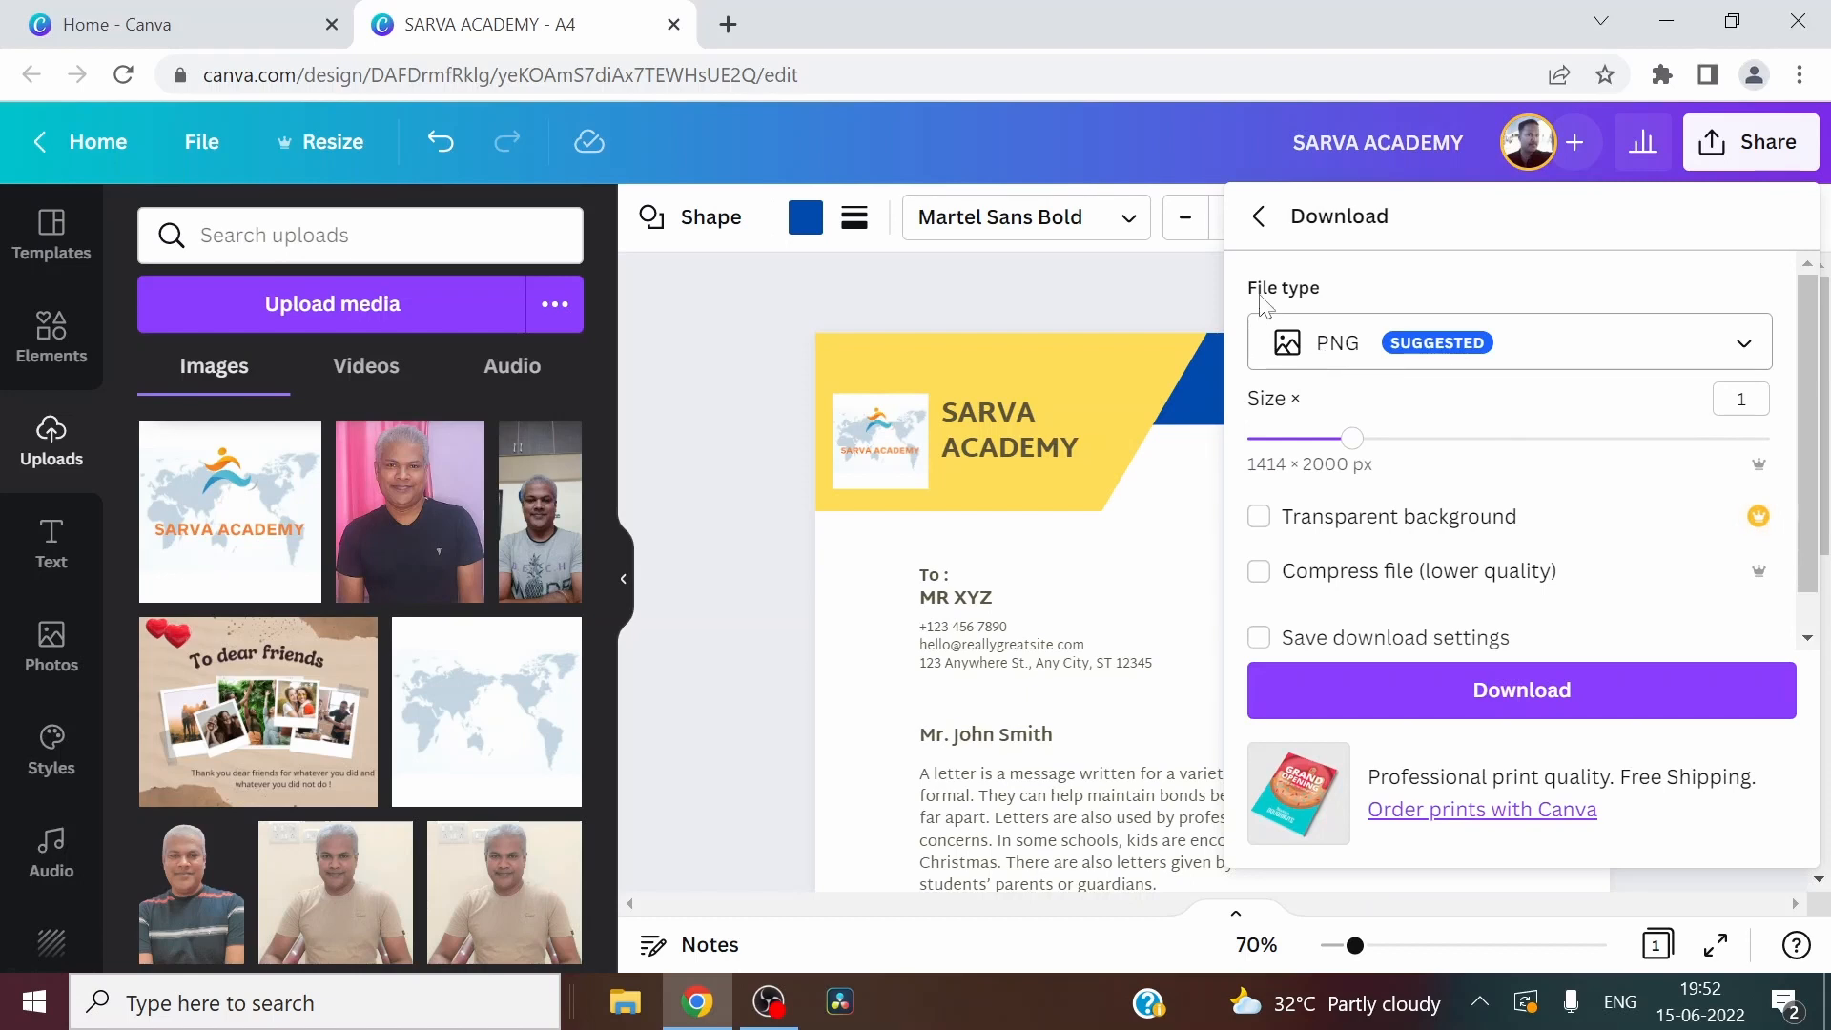
pyautogui.click(1745, 345)
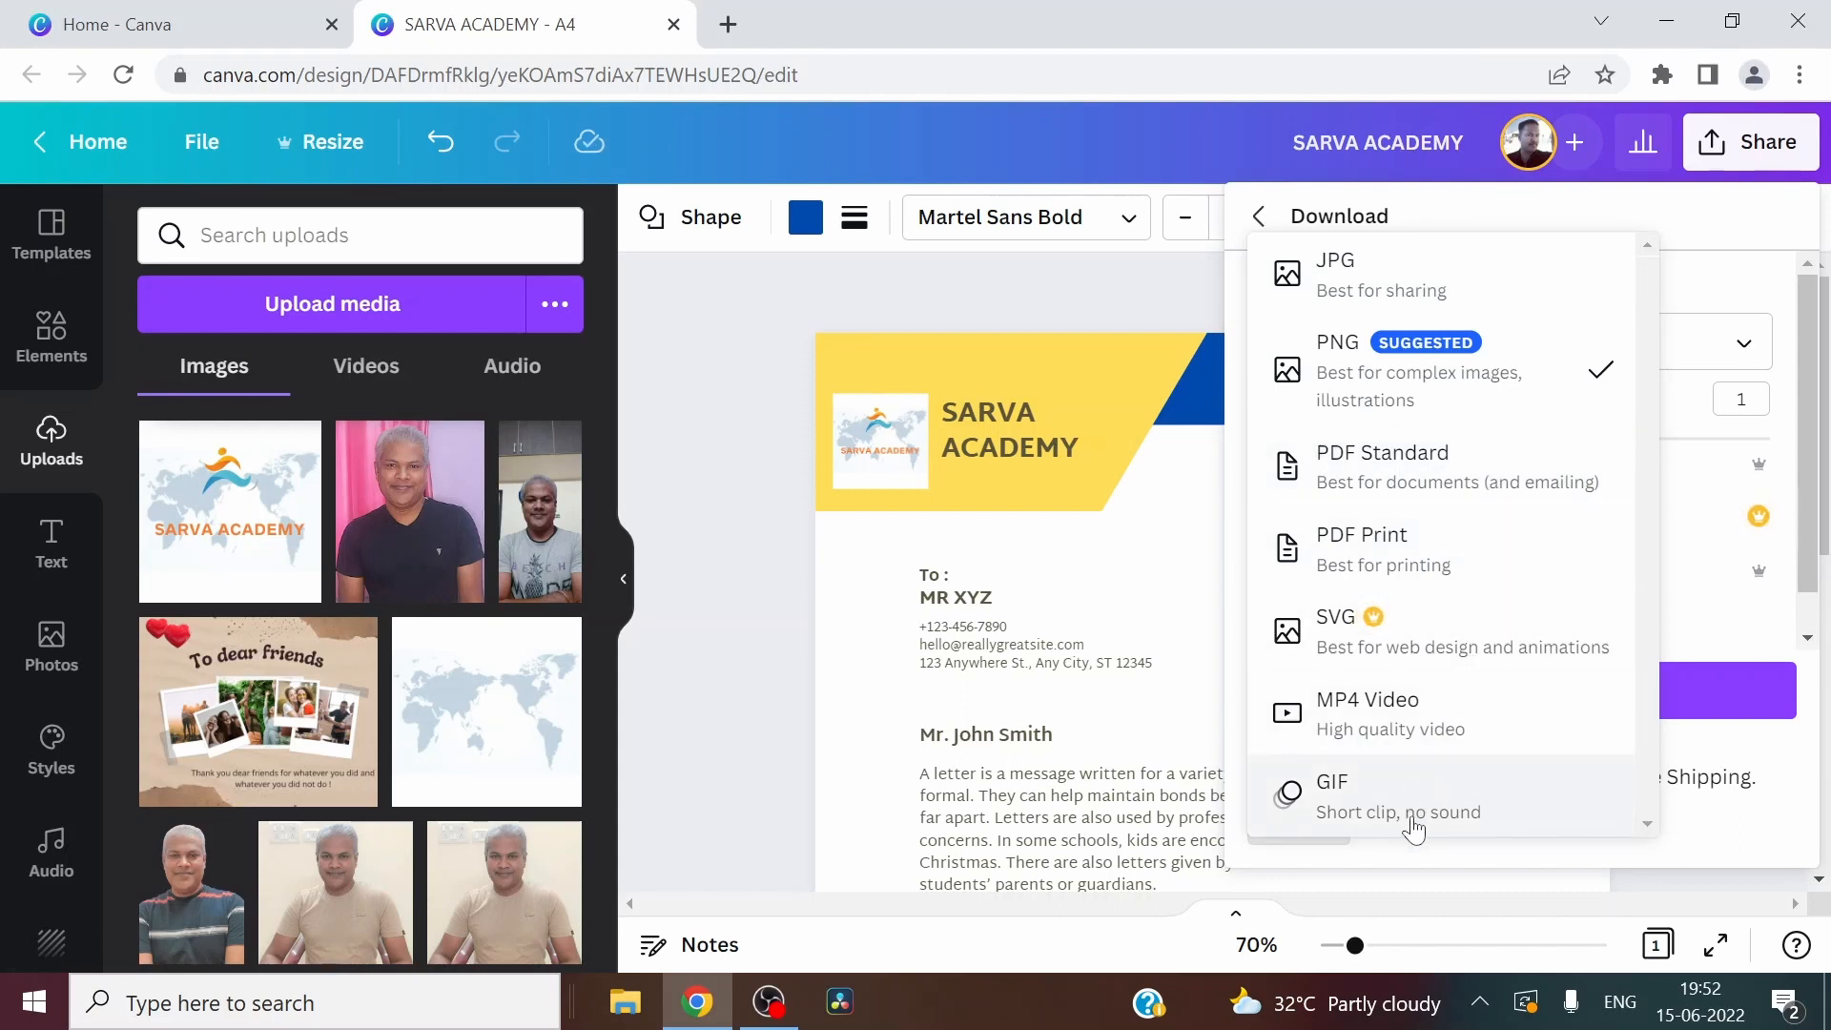
pyautogui.click(1383, 381)
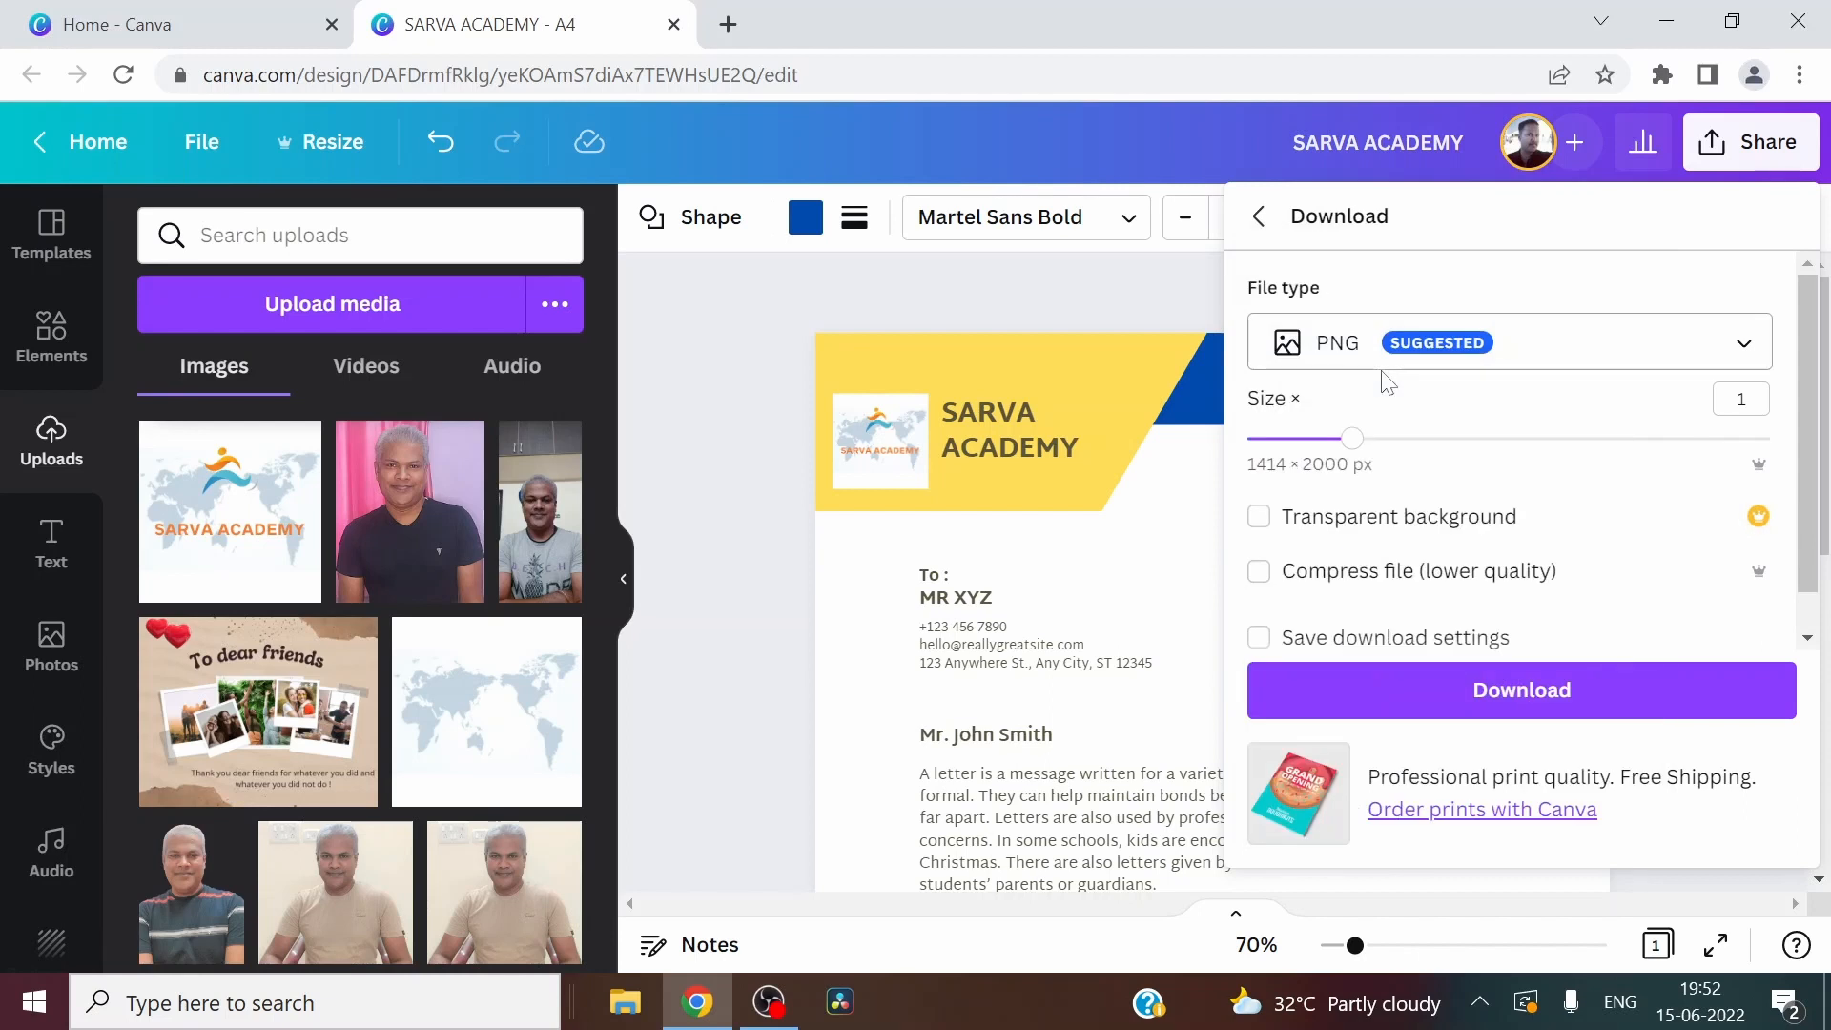
pyautogui.click(1514, 693)
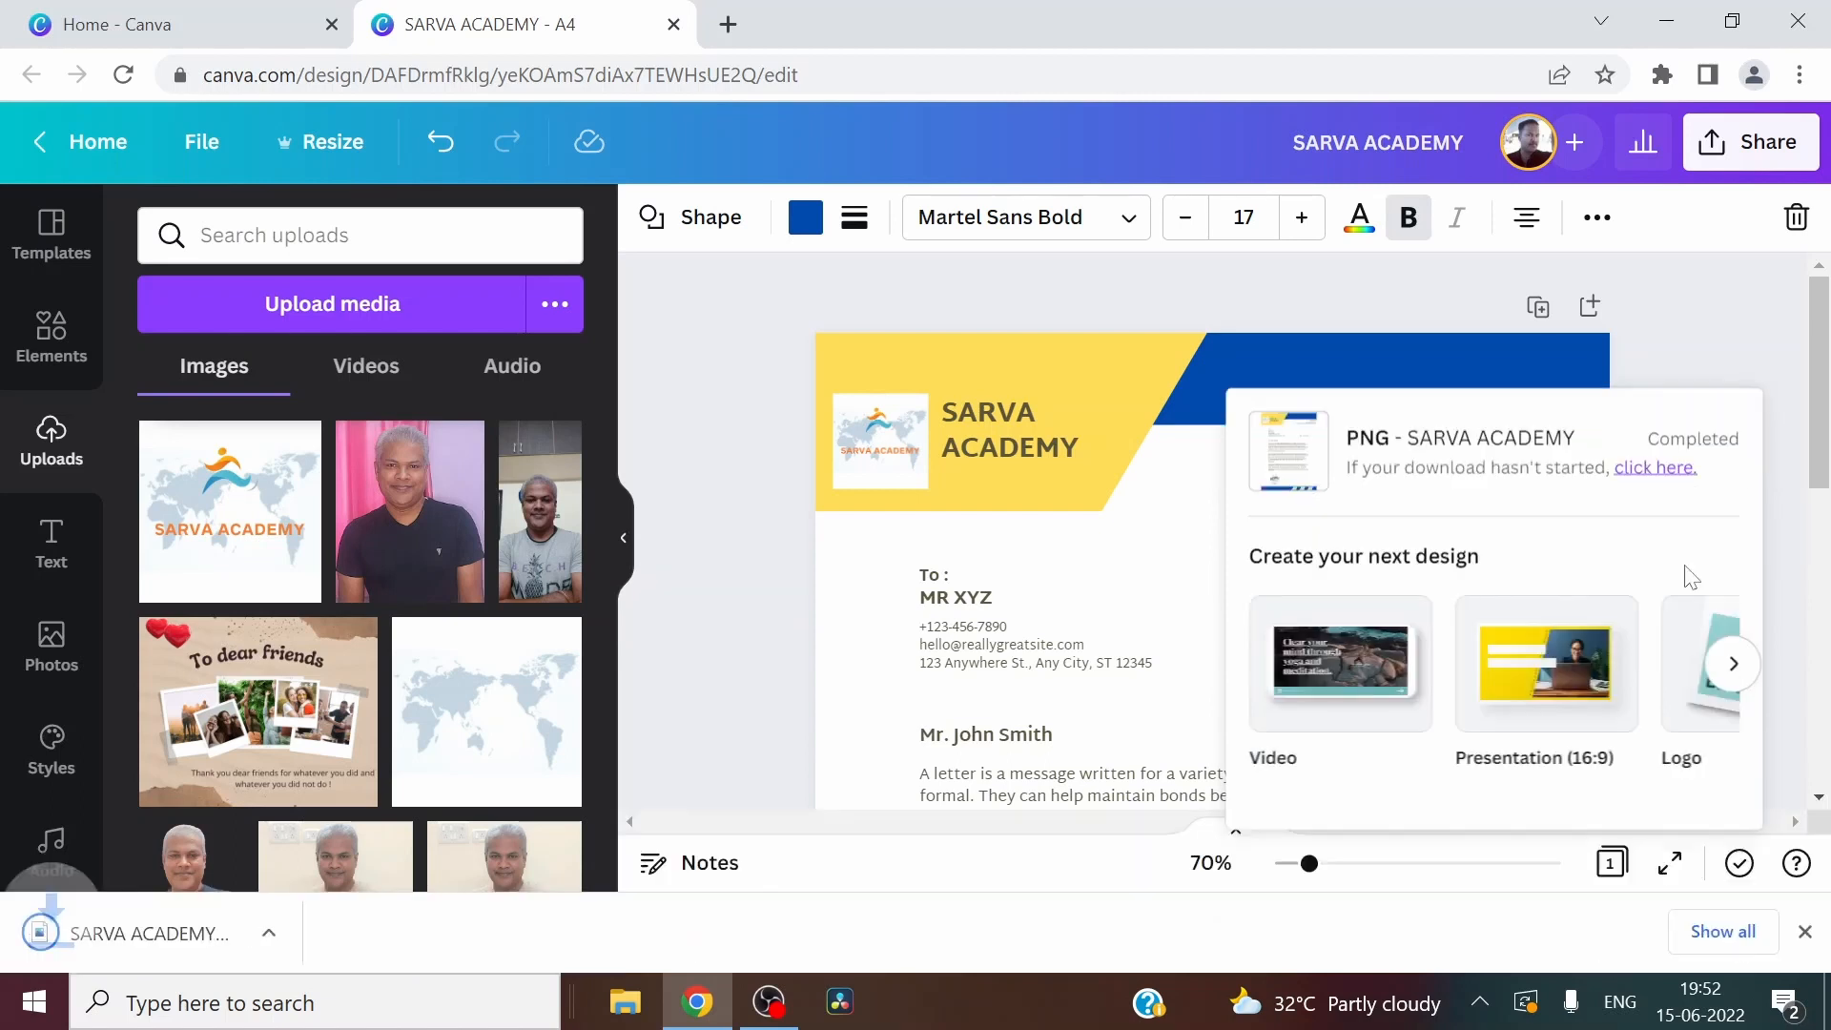
# Open the downloaded letterhead PNG in the image viewer and show it full screen
pyautogui.click(213, 942)
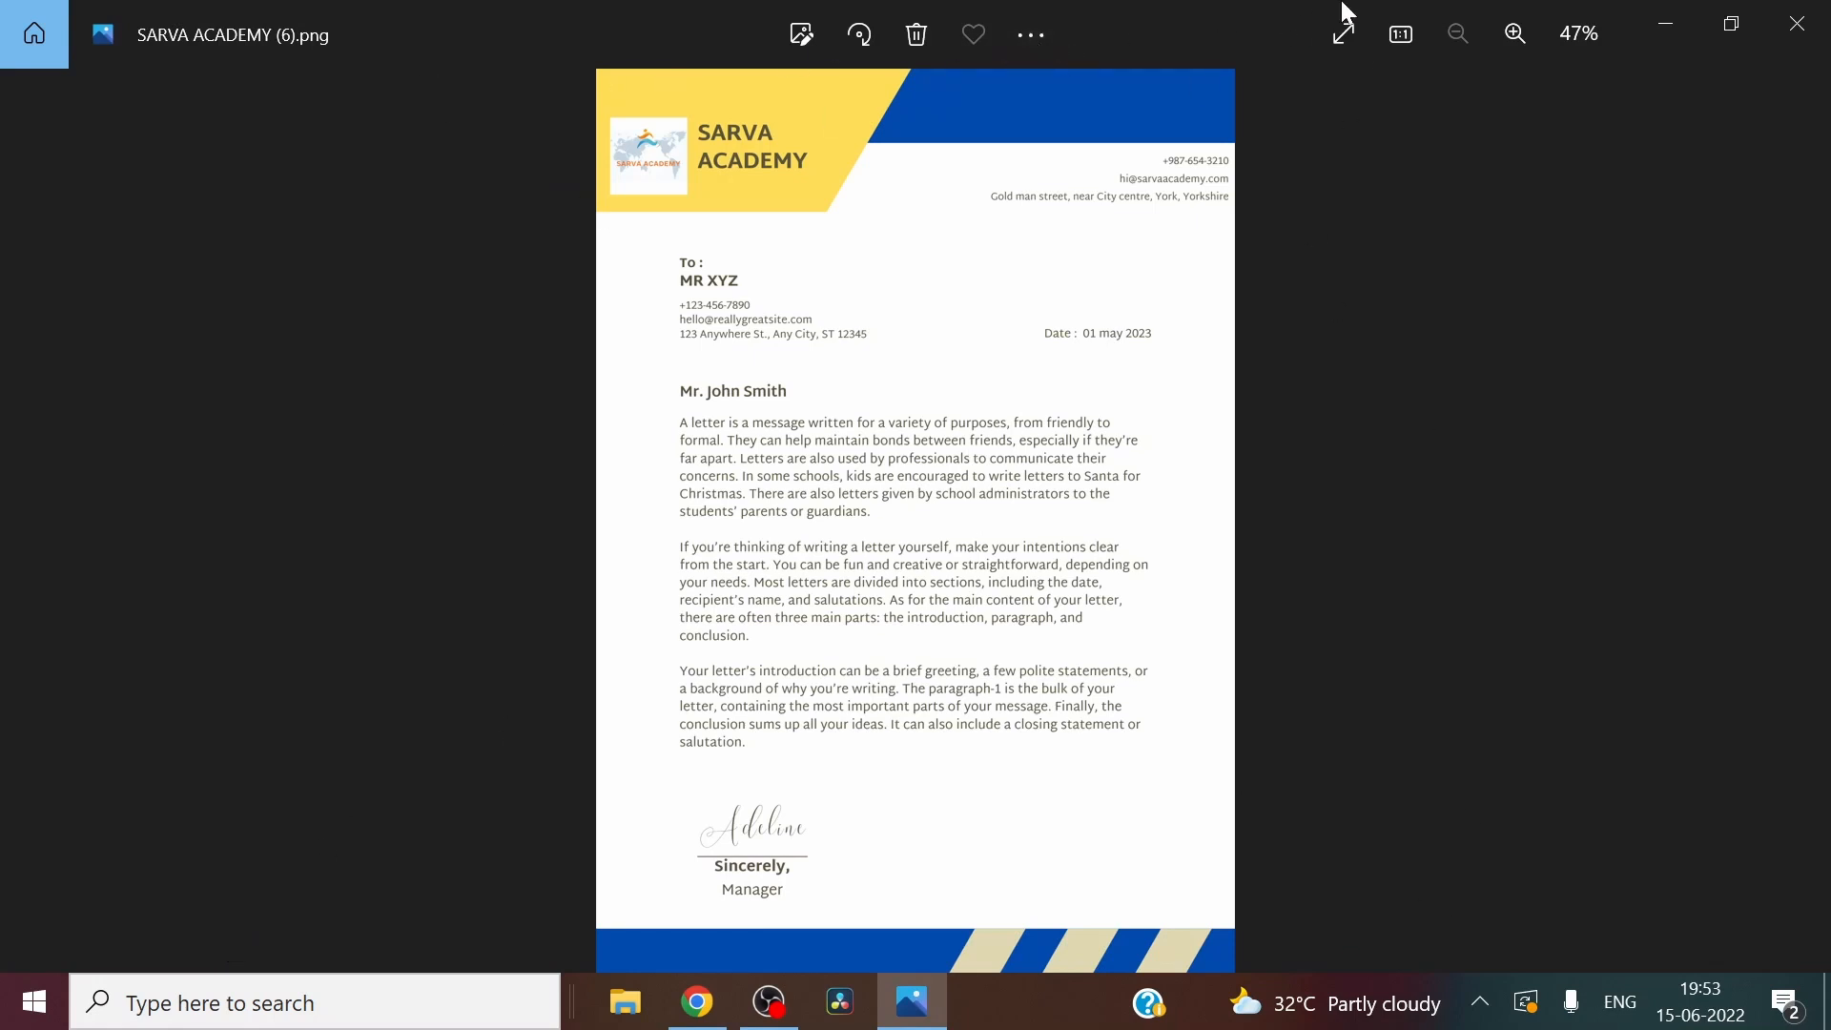
pyautogui.click(1344, 35)
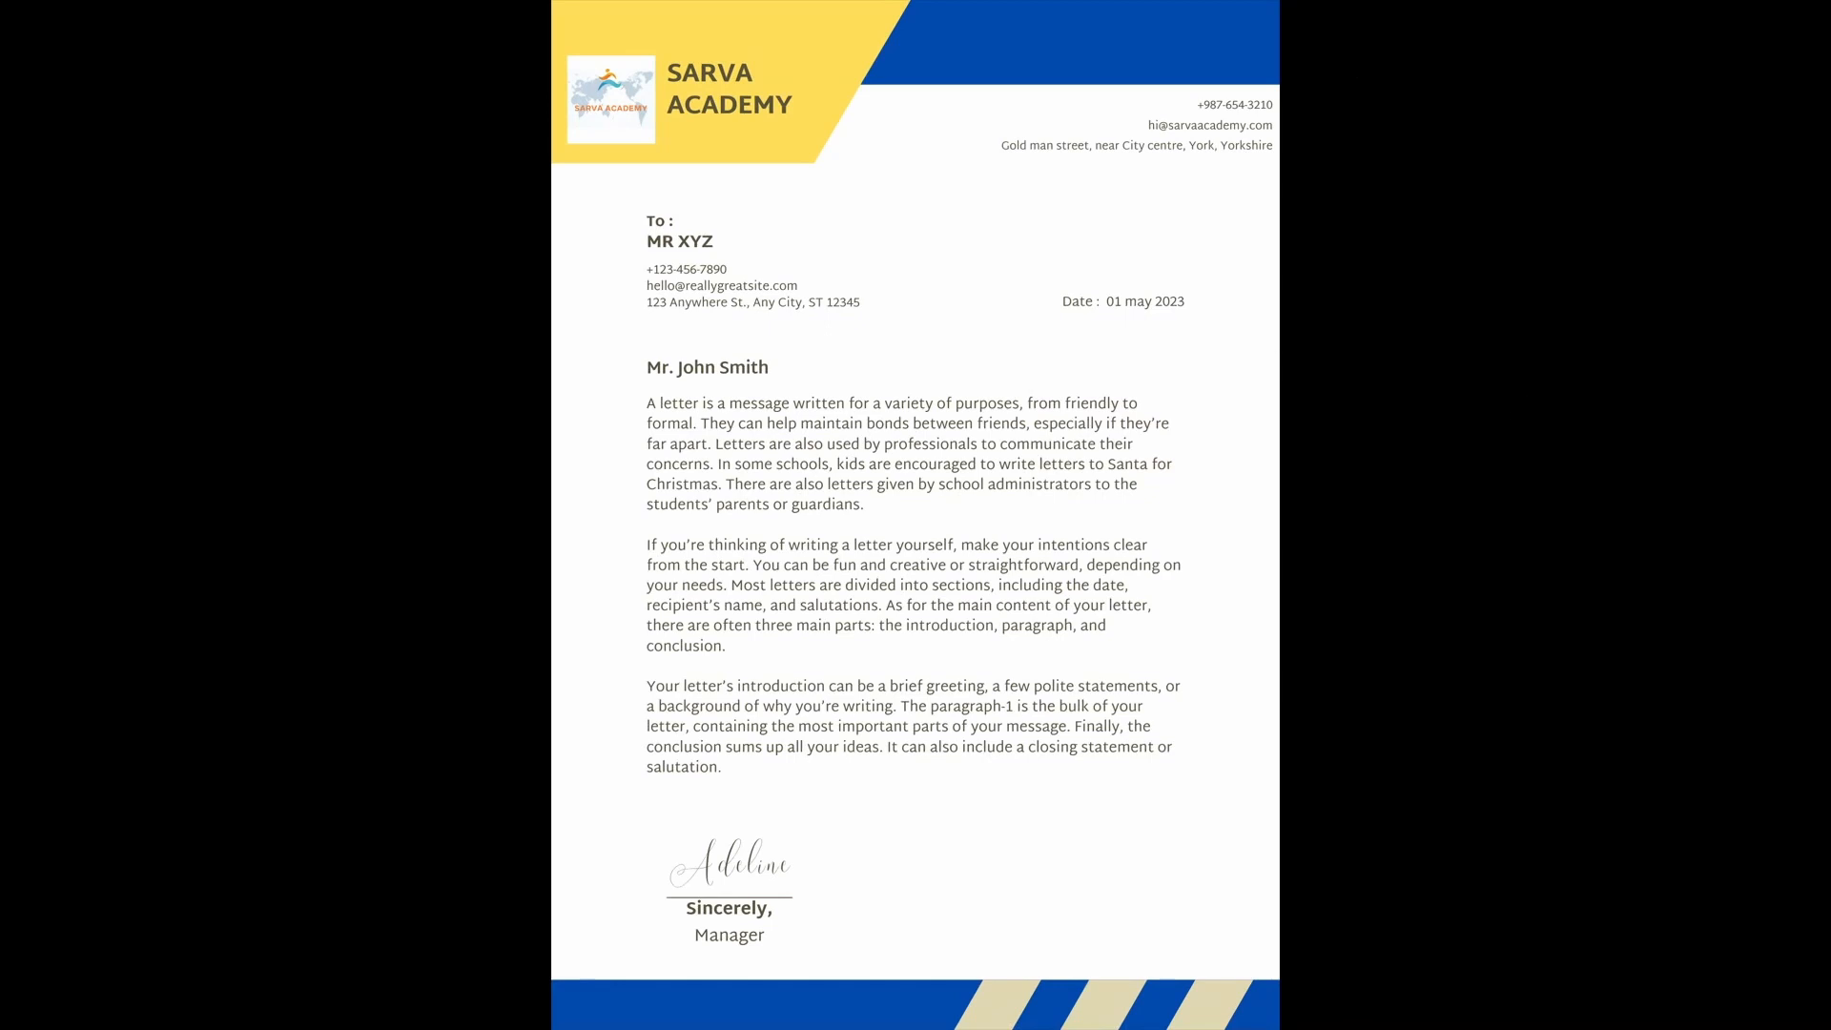